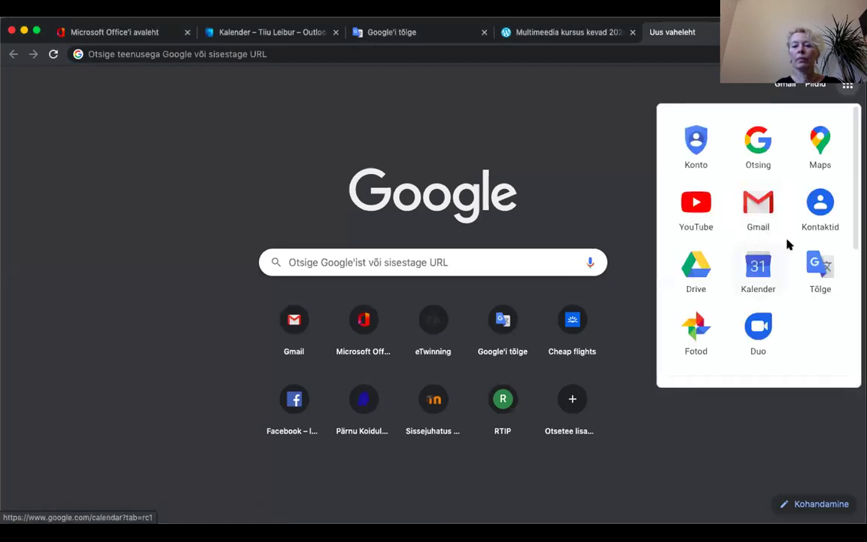
# Step: Open Google Drive from the Google apps grid on the new tab page
pyautogui.click(695, 270)
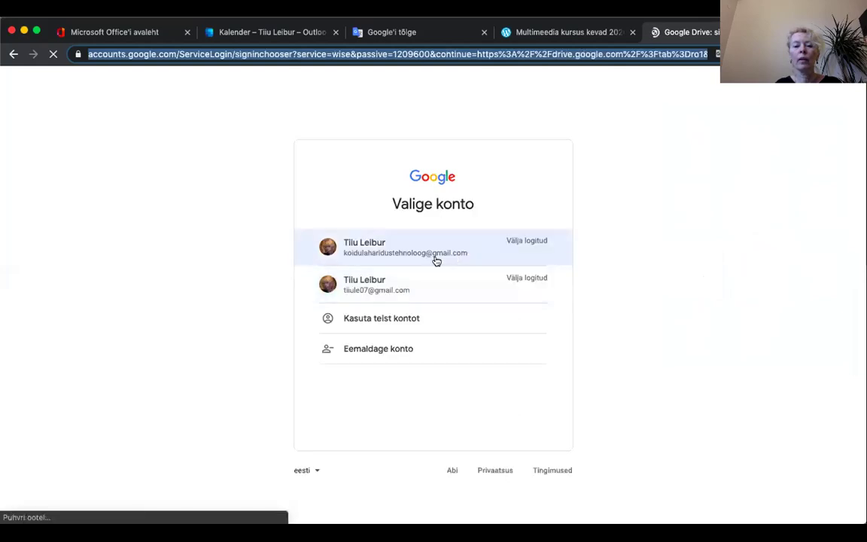
# Step: Sign in to Google Drive with the second saved account and its password
pyautogui.click(369, 285)
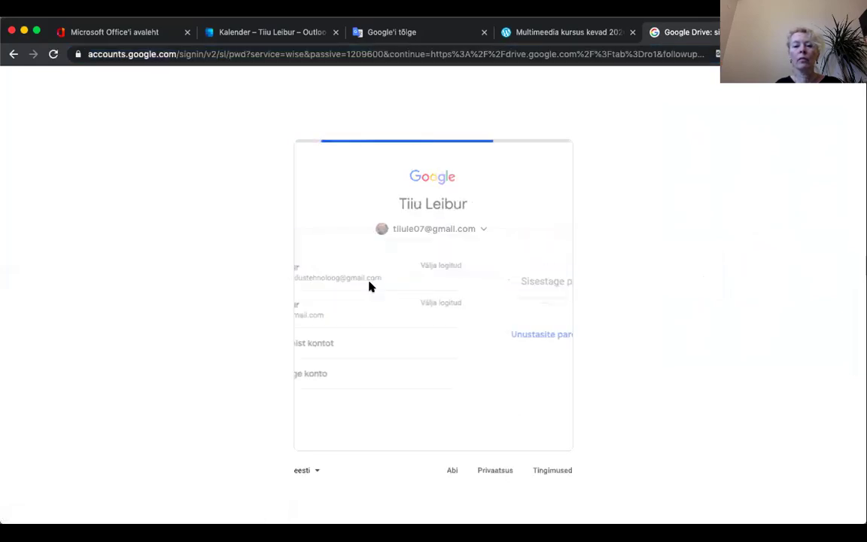
pyautogui.write('••••••••')
pyautogui.press('Return')
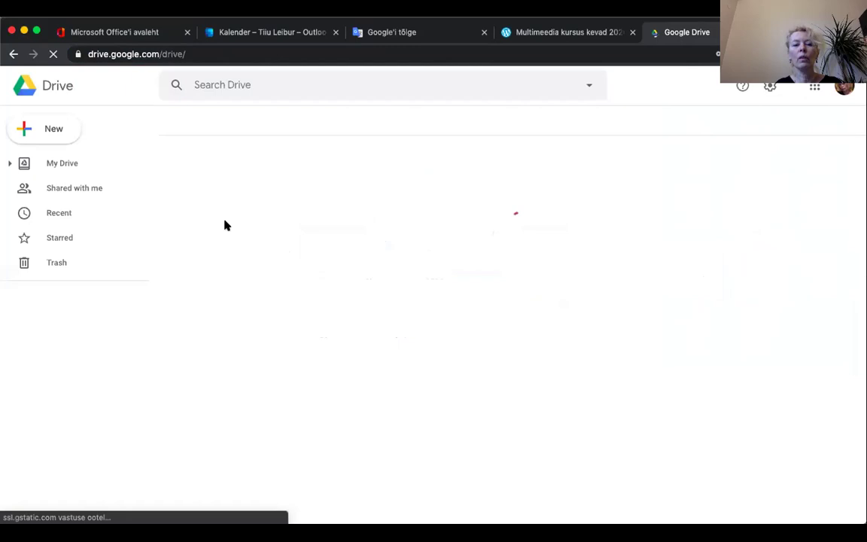
# Step: Create a new blank Google Form from Drive's New > More menu
pyautogui.click(53, 130)
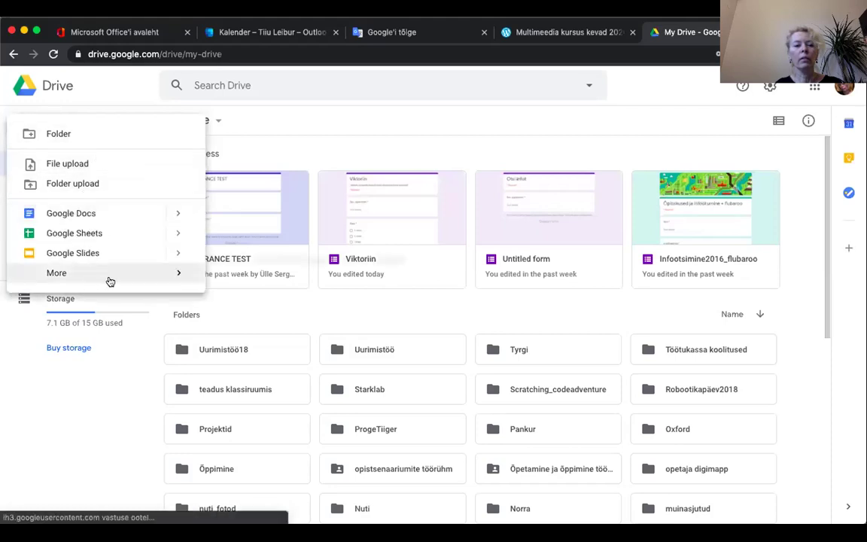
pyautogui.moveTo(111, 280)
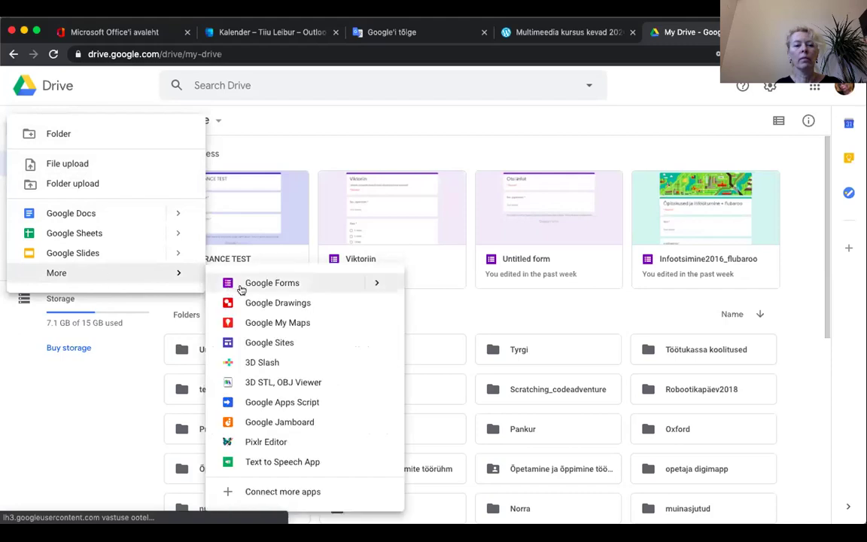
pyautogui.click(270, 285)
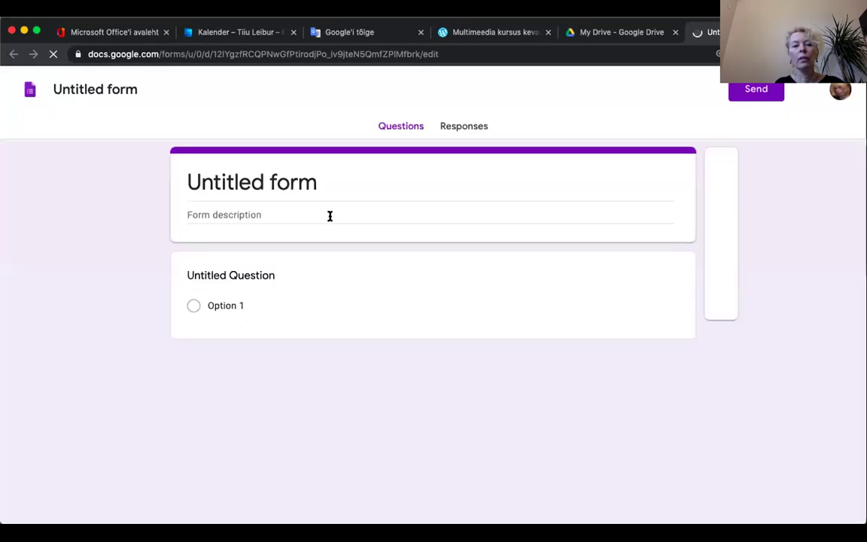
# Step: Title the form 'Mõned küsimused' and give the document the same name
pyautogui.click(325, 183)
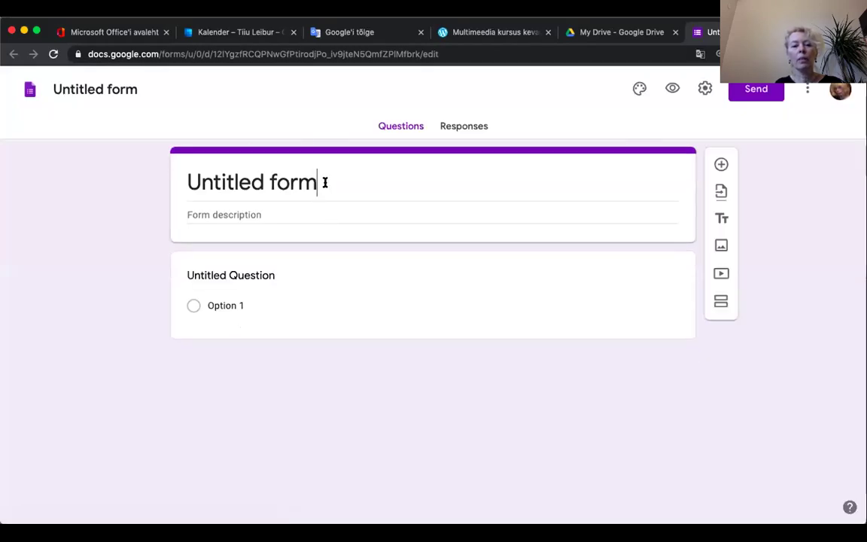
pyautogui.moveTo(325, 183); pyautogui.dragTo(243, 177)
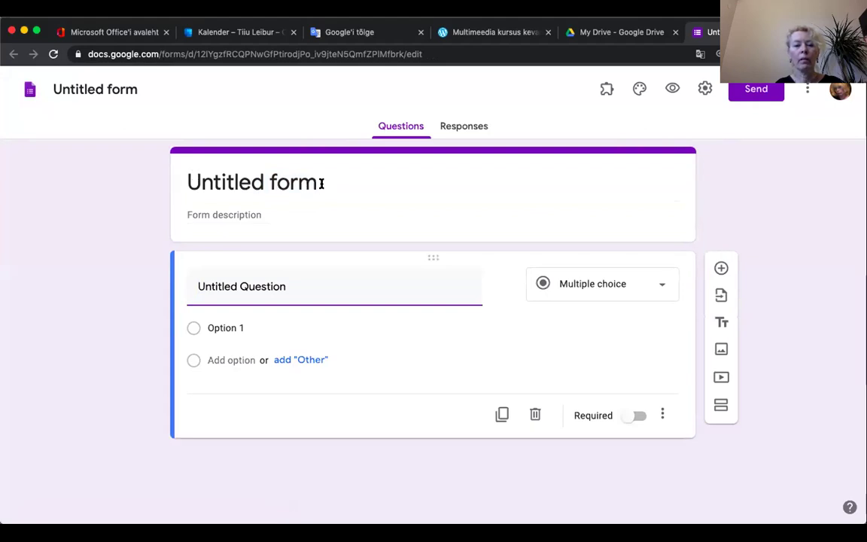
pyautogui.tripleClick(322, 183)
pyautogui.write('Mõn')
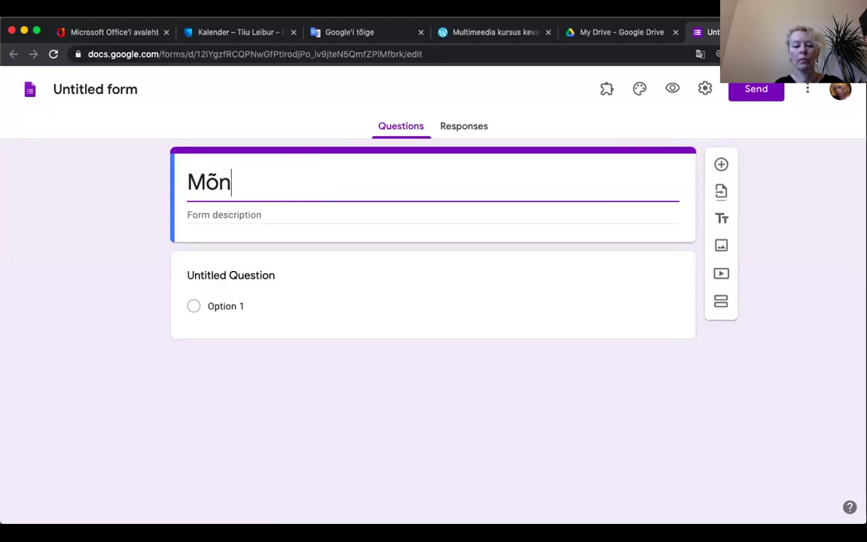
pyautogui.write('ed küsimused')
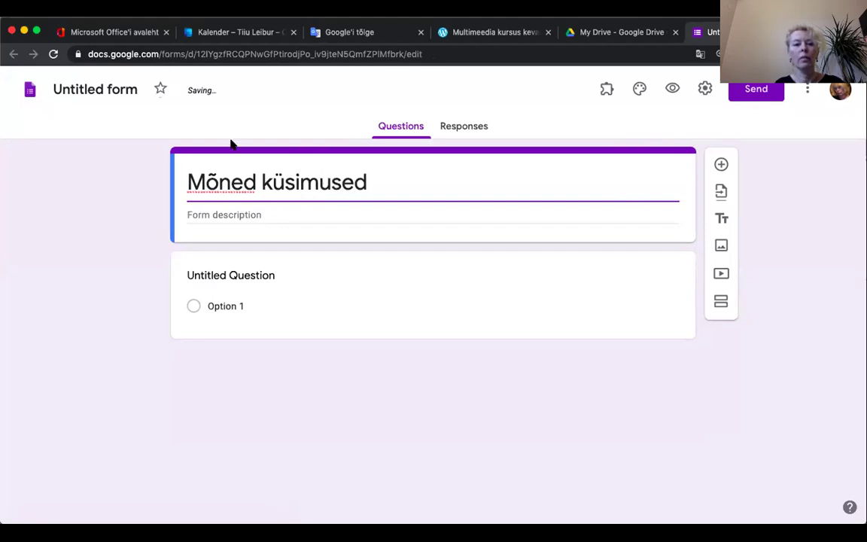
pyautogui.click(97, 88)
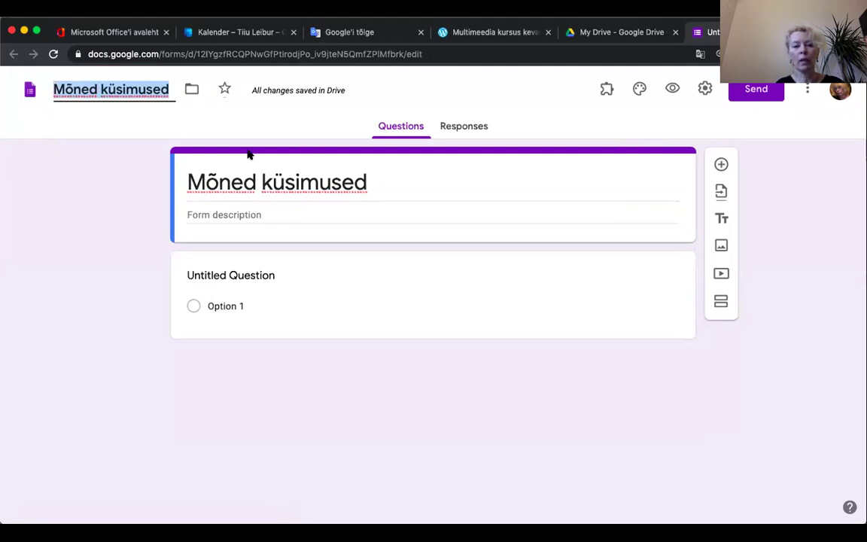
pyautogui.click(214, 214)
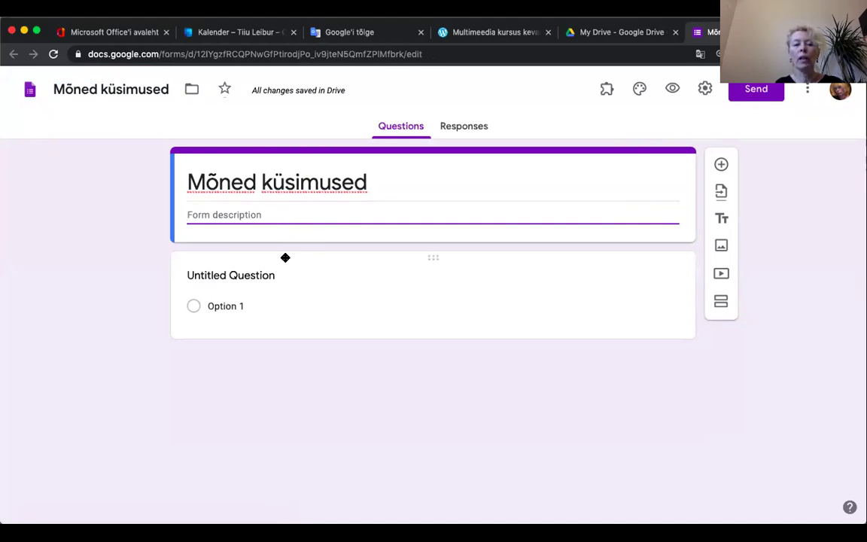
pyautogui.click(251, 275)
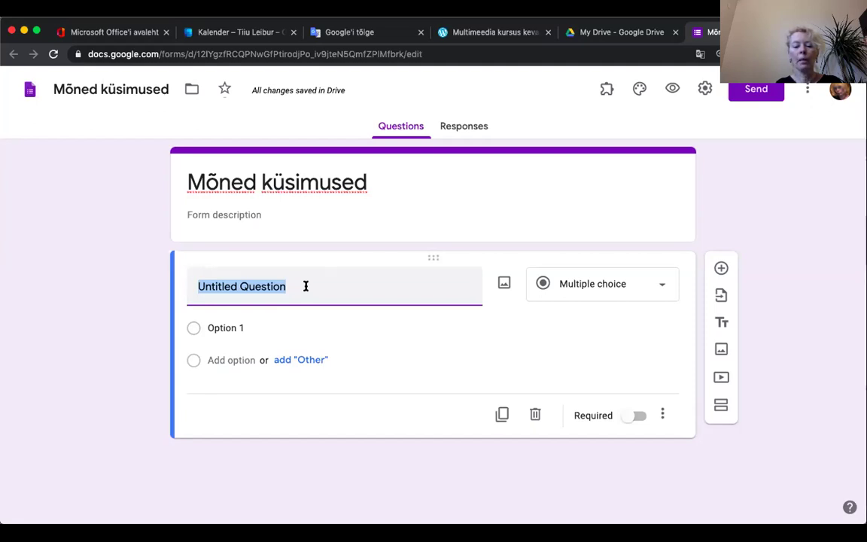
# Step: Make question one a required short answer 'Ees- ja perenimi', then add a second section
pyautogui.write('Ees-')
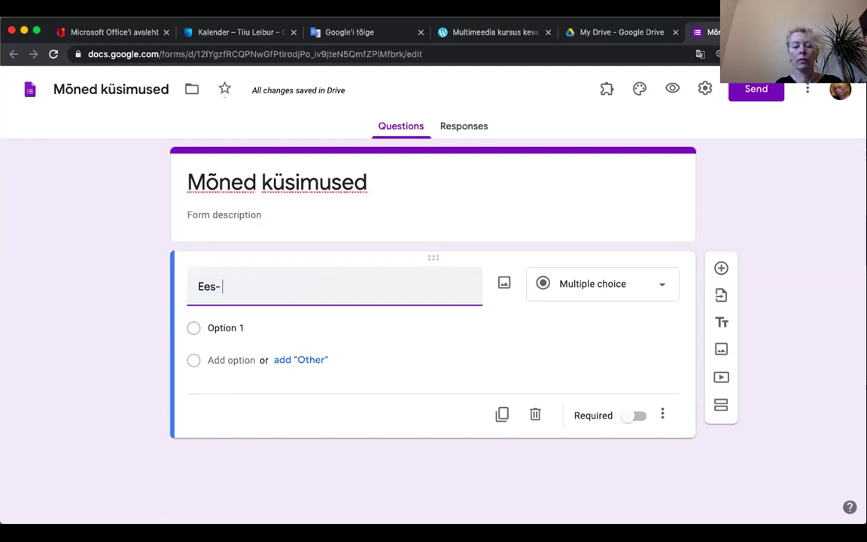
pyautogui.write(' ja perenimi')
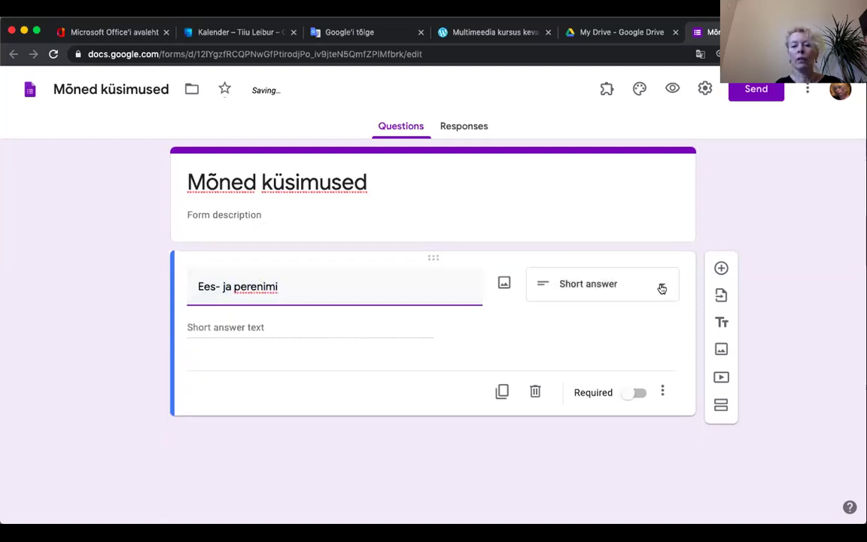
pyautogui.click(661, 286)
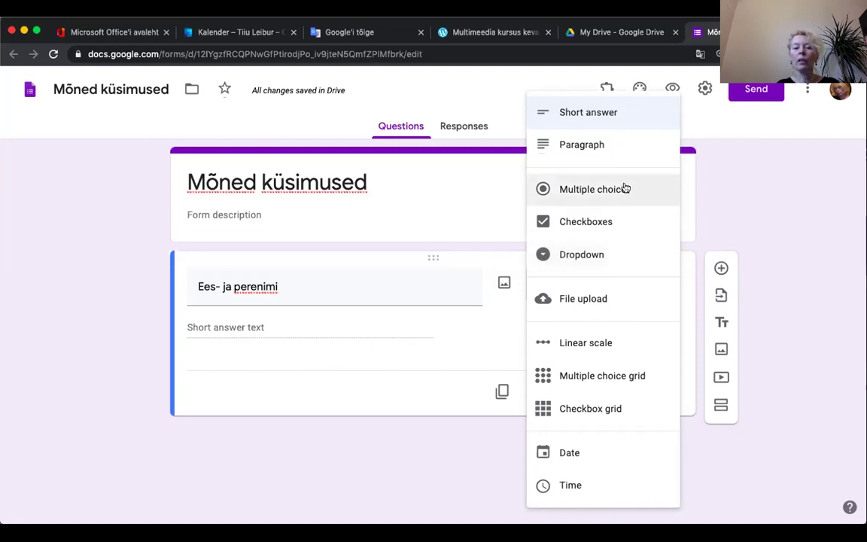
pyautogui.click(576, 113)
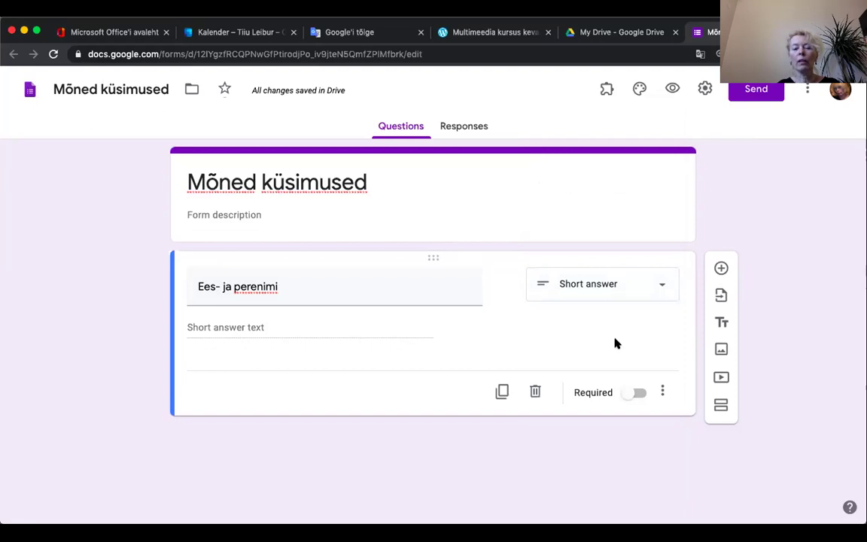
pyautogui.click(638, 393)
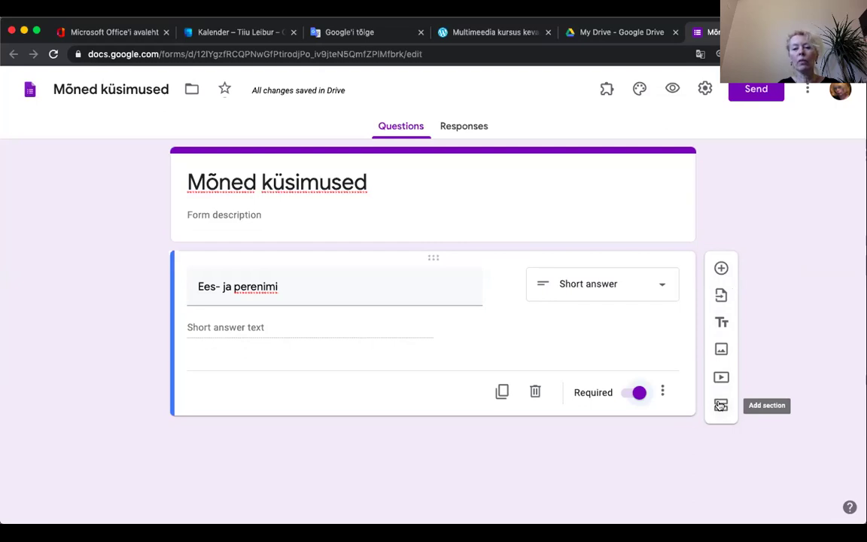
pyautogui.click(720, 406)
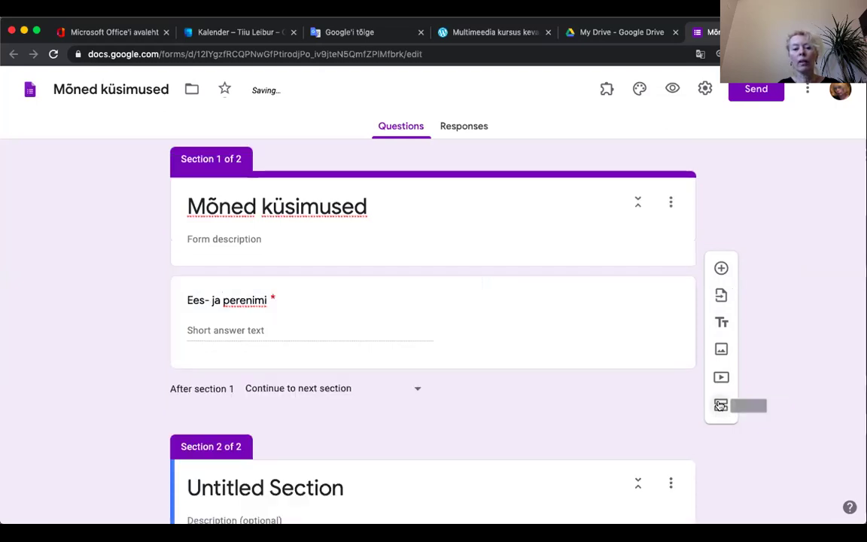
# Step: Name section 2 'Küsimused' and add a title-and-description block beneath it
pyautogui.scroll(-1, 666, 424)
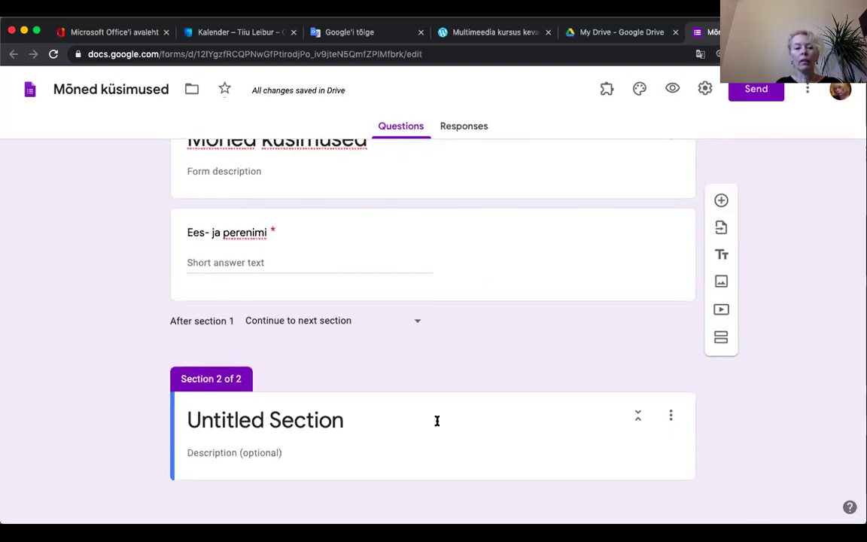
pyautogui.click(350, 418)
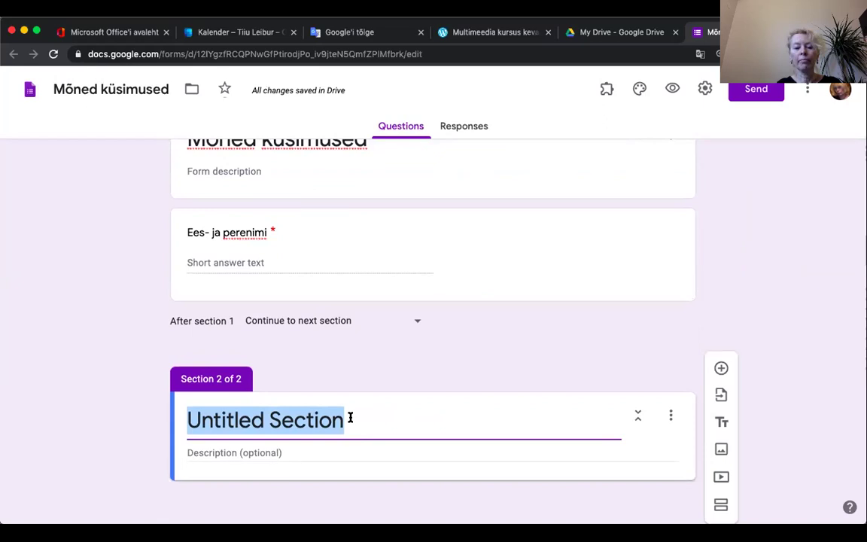
pyautogui.write('Kü')
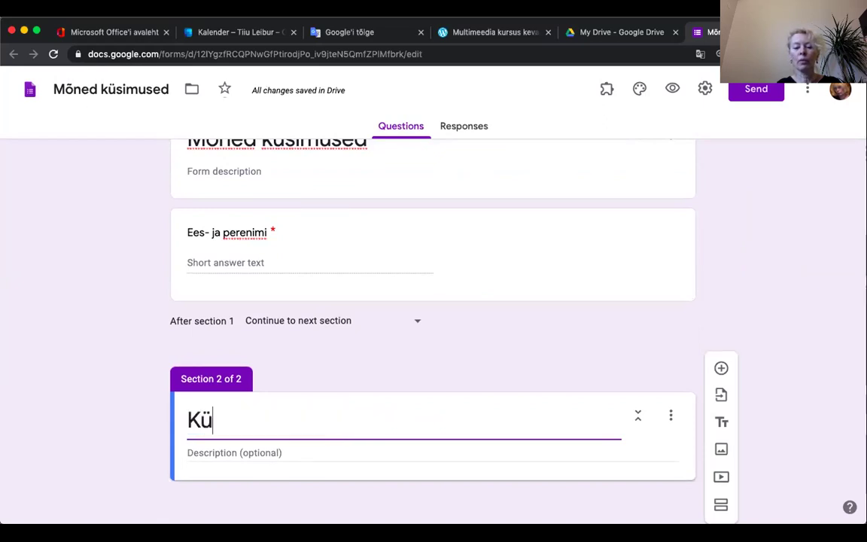
pyautogui.write('simused')
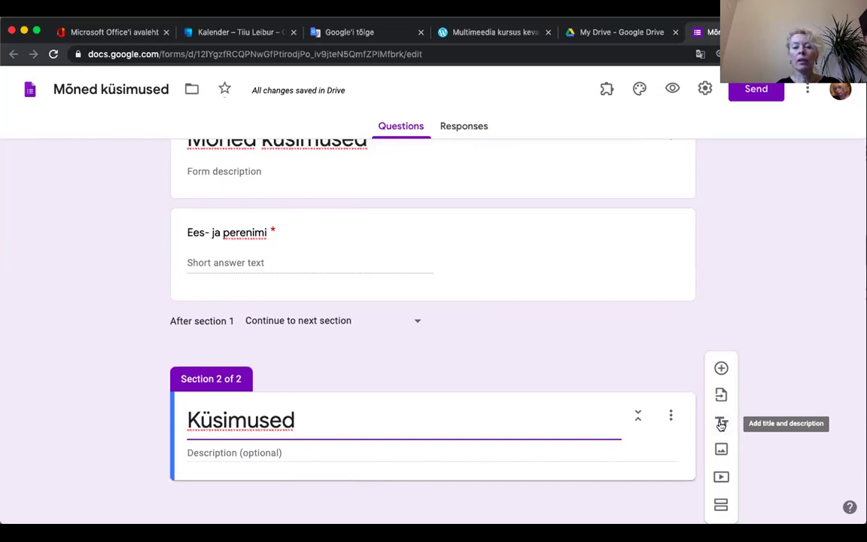
pyautogui.click(720, 425)
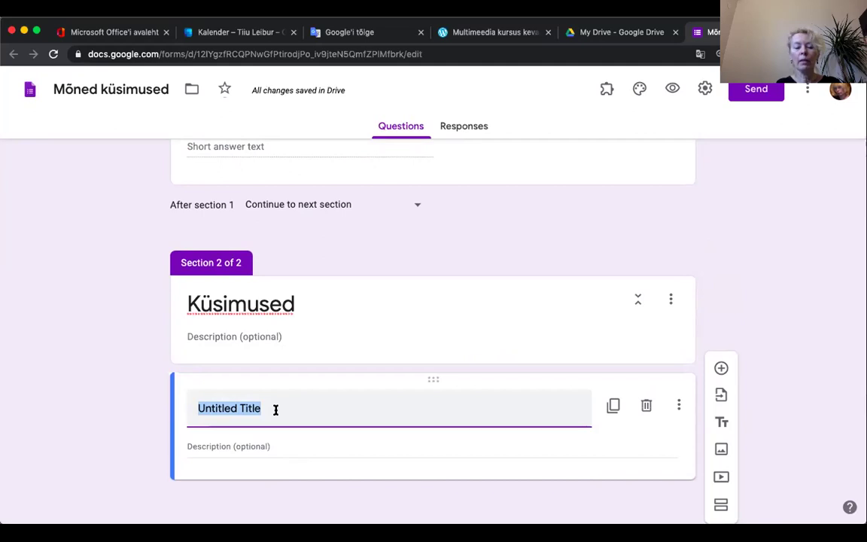
# Step: Title the new text block 'Selgitav tekst'
pyautogui.write('Selgitav')
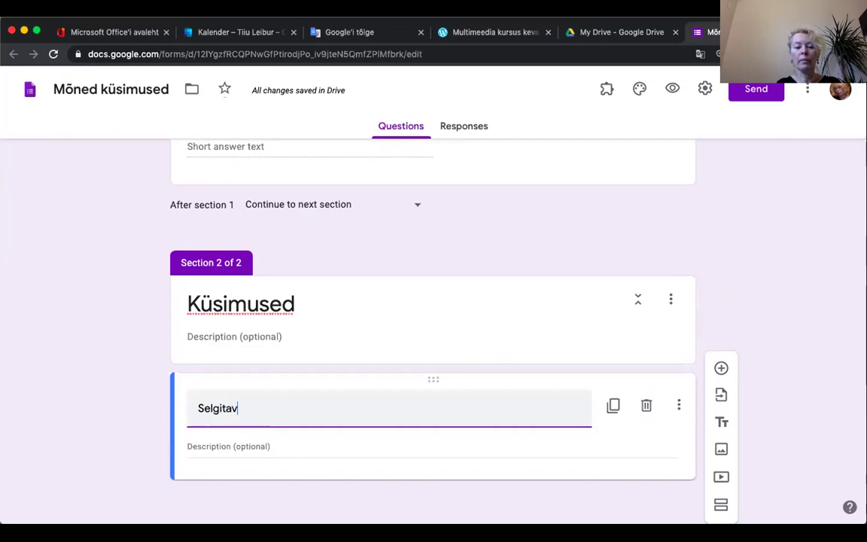
pyautogui.write(' tekst')
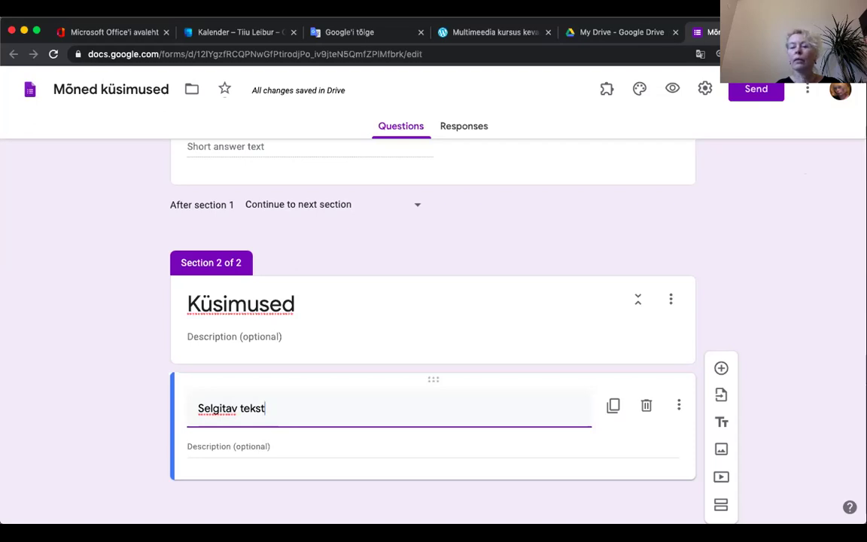
pyautogui.press('super+t')
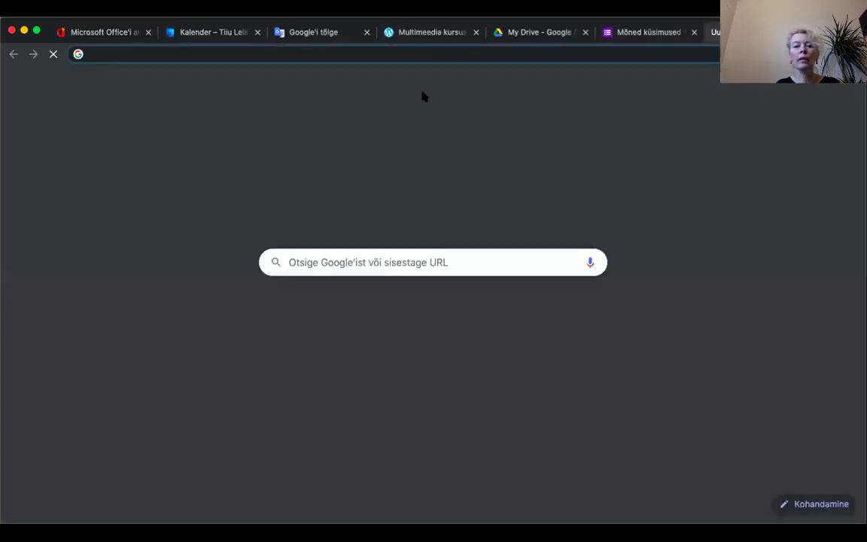
pyautogui.click(647, 33)
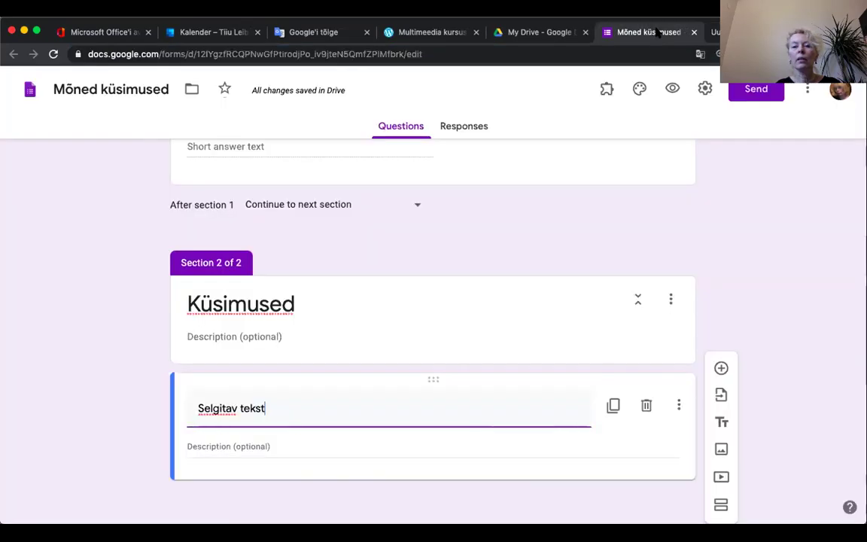
# Step: Switch to the full-screen 'Geomeetrilised kujundid' presentation and advance a slide
pyautogui.click(242, 446)
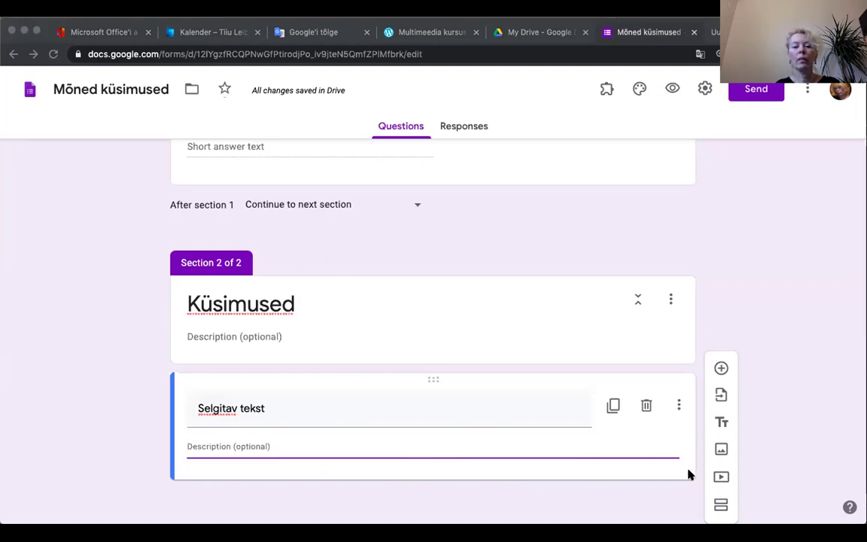
pyautogui.press('super+Tab')
pyautogui.click(224, 149)
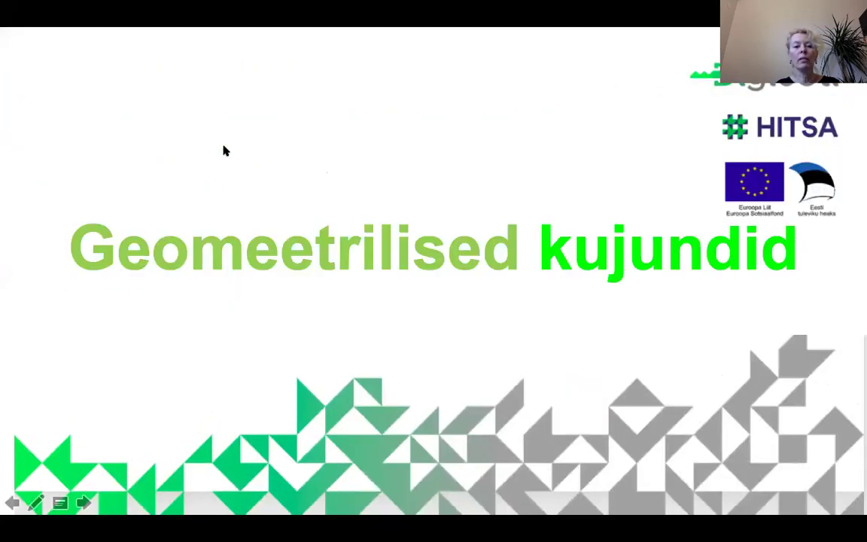
# Step: Advance the slideshow to the 'Ühistöö võimalused' slide
pyautogui.click(128, 257)
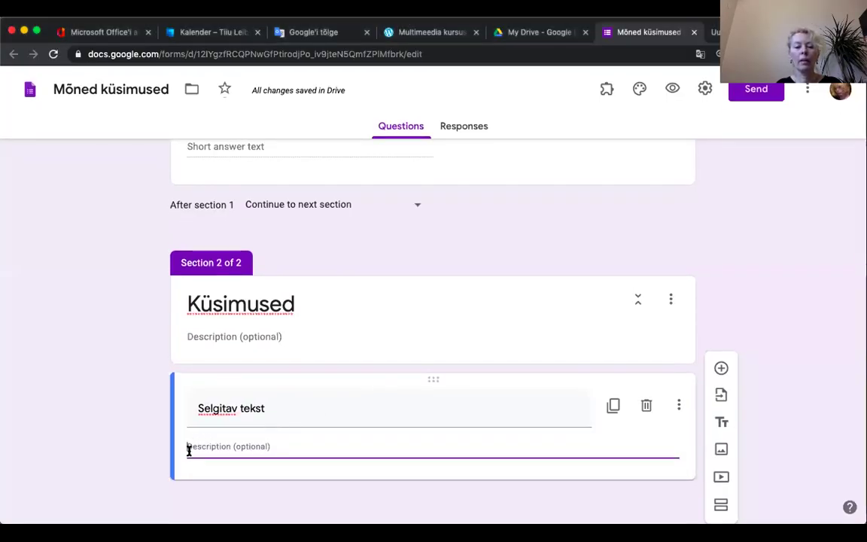
# Step: Paste the four-line Google Drive and Padlet description into the block, then add a question
pyautogui.write("Google Drive - jagatud esitlus (jagatud lingiga, igale õpilasele nimeline slaid) Google Drive - jagatud dokument Google Drive - jagatud Exceli tööleht Padlet'i sein")
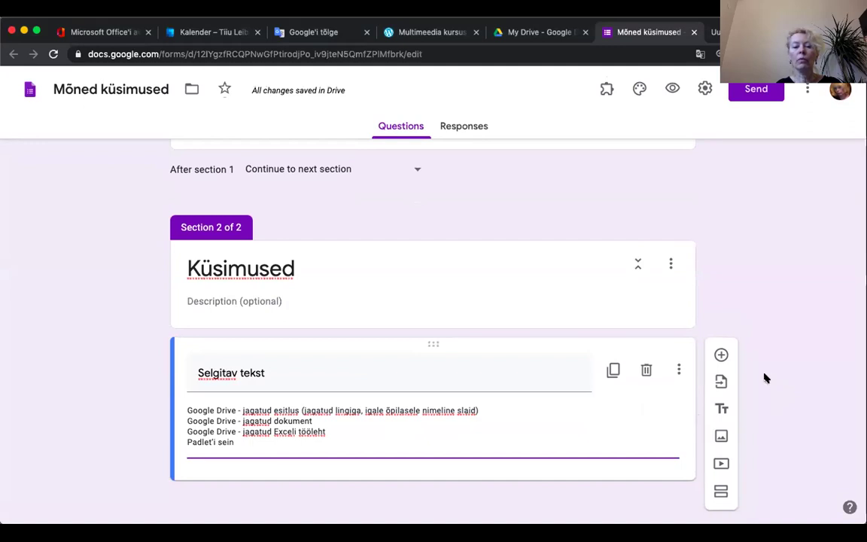
pyautogui.click(721, 354)
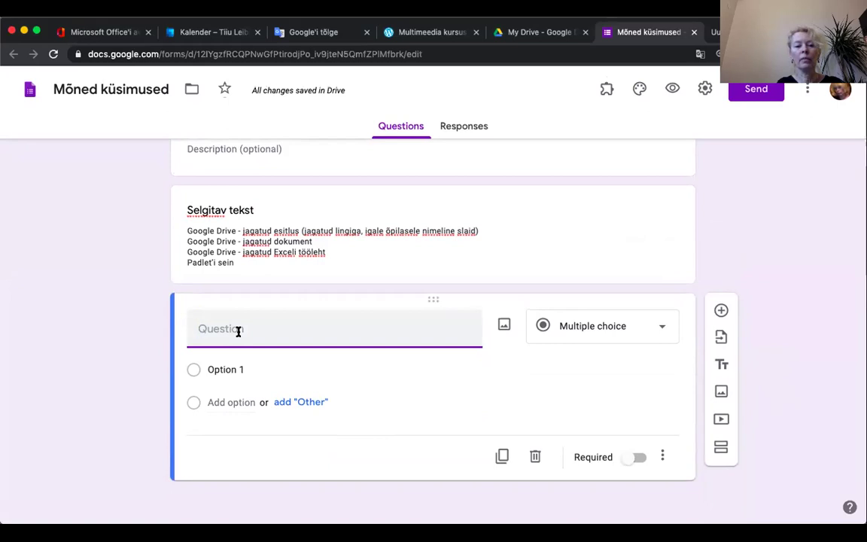
# Step: Title the new question 'Minu eelistus' and make it a checkbox question
pyautogui.write('Minu eeli')
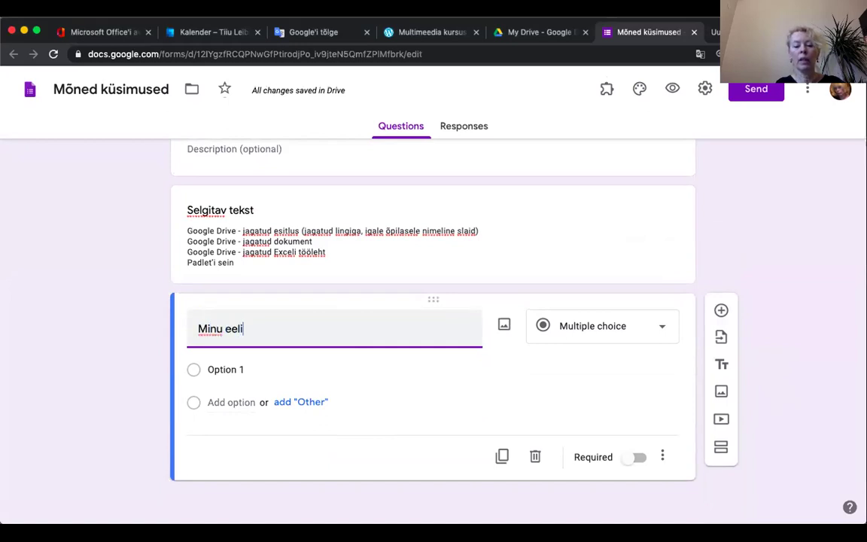
pyautogui.write('stus')
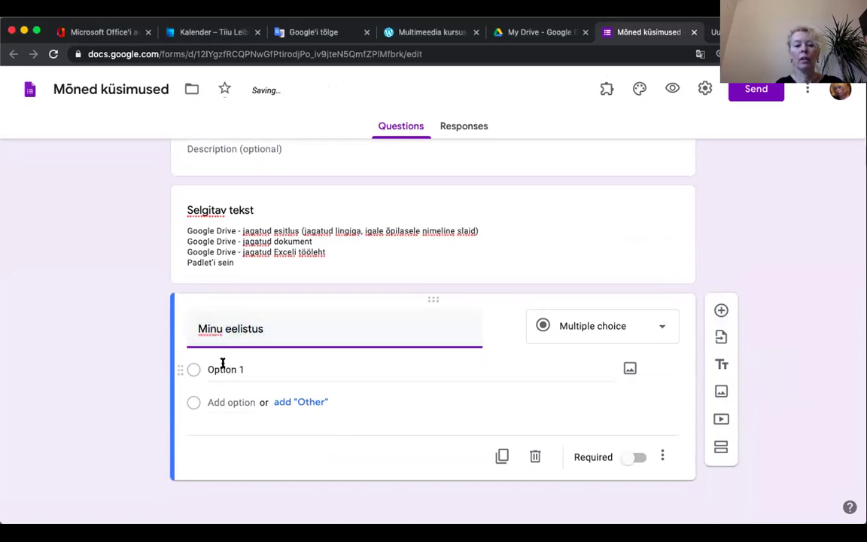
pyautogui.click(617, 328)
pyautogui.click(579, 223)
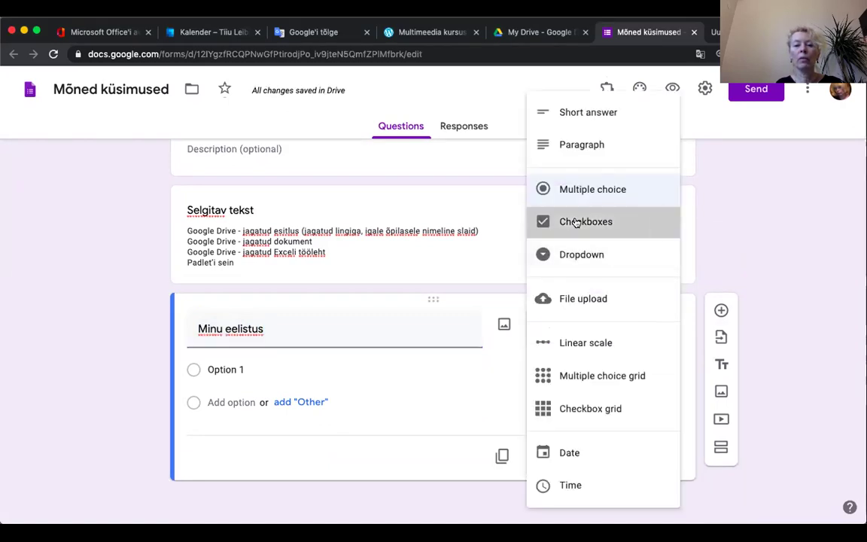
# Step: Add the answer options Google Docs, Google Sheet and Padlet
pyautogui.click(216, 369)
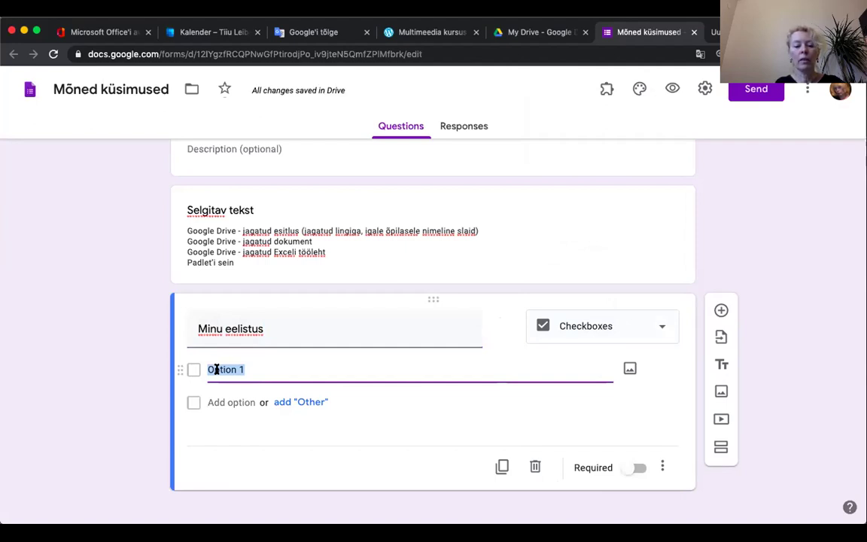
pyautogui.write('Google ')
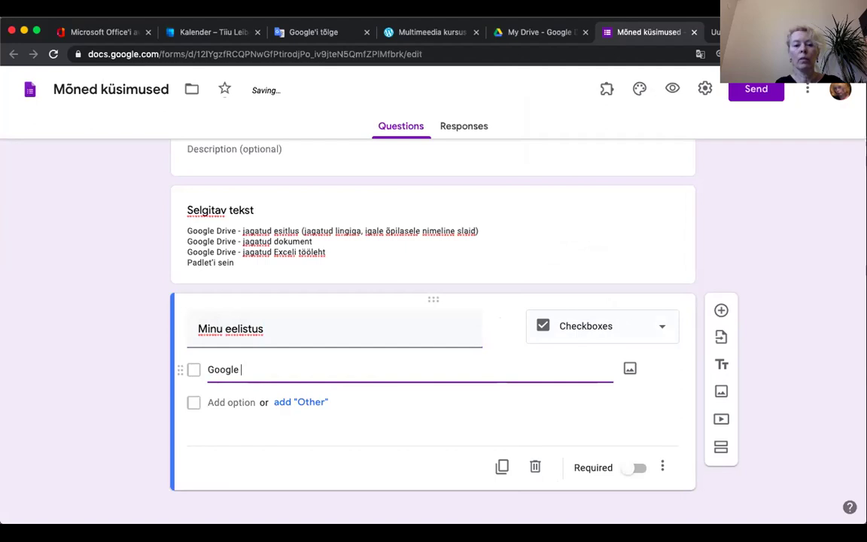
pyautogui.write('Docs')
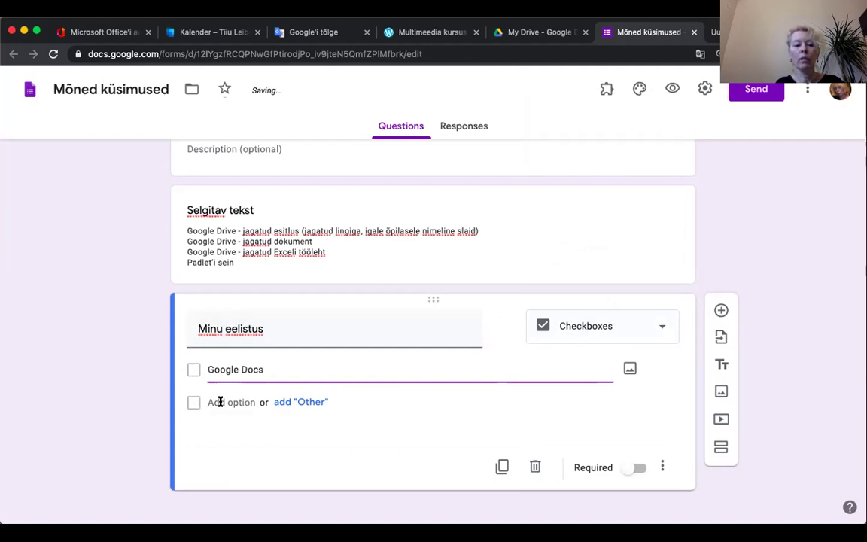
pyautogui.click(218, 401)
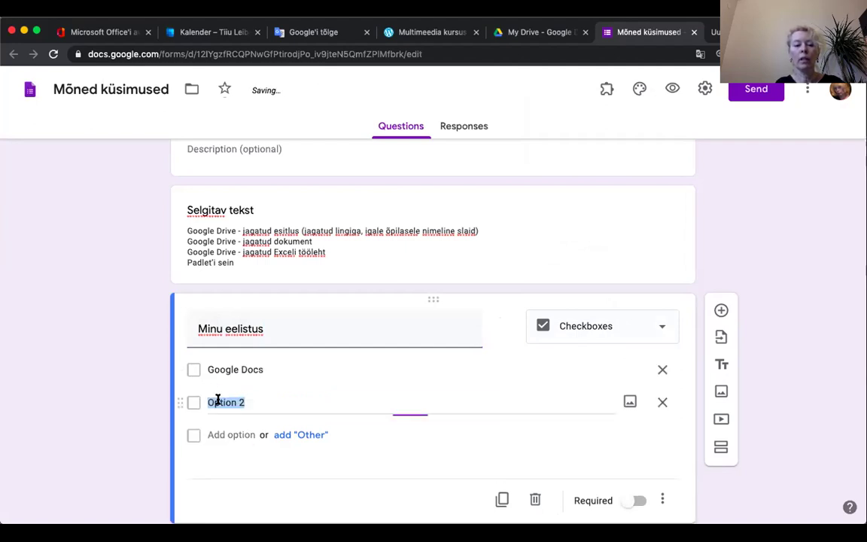
pyautogui.write('Google Sheet')
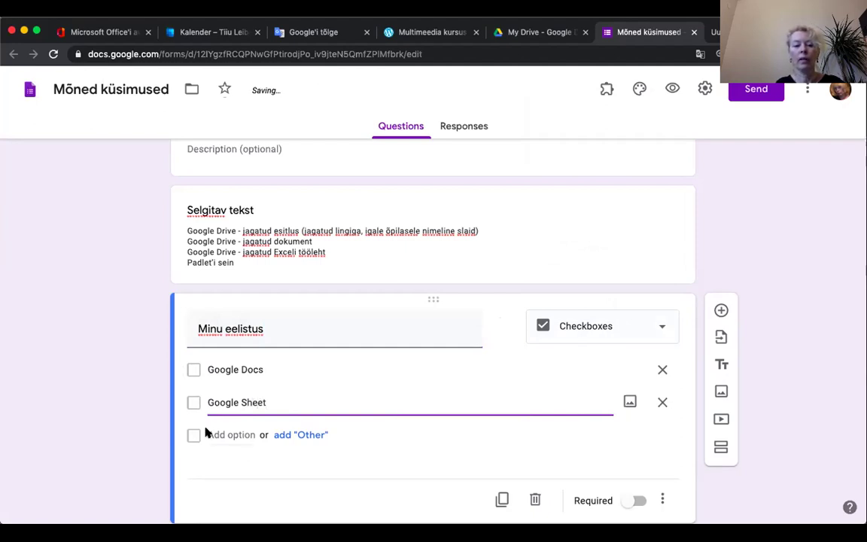
pyautogui.click(211, 434)
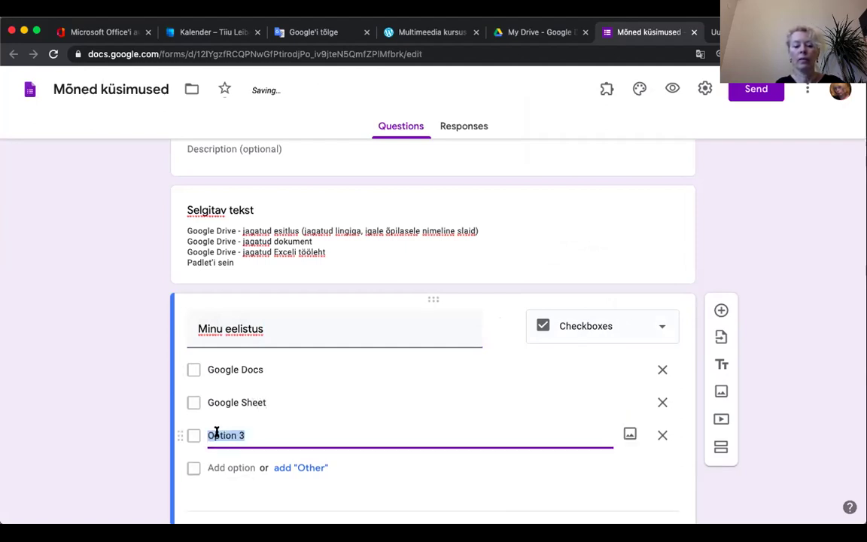
pyautogui.write('Padlet')
# Step: Make the 'Minu eelistus' question required
pyautogui.scroll(-2, 365, 416)
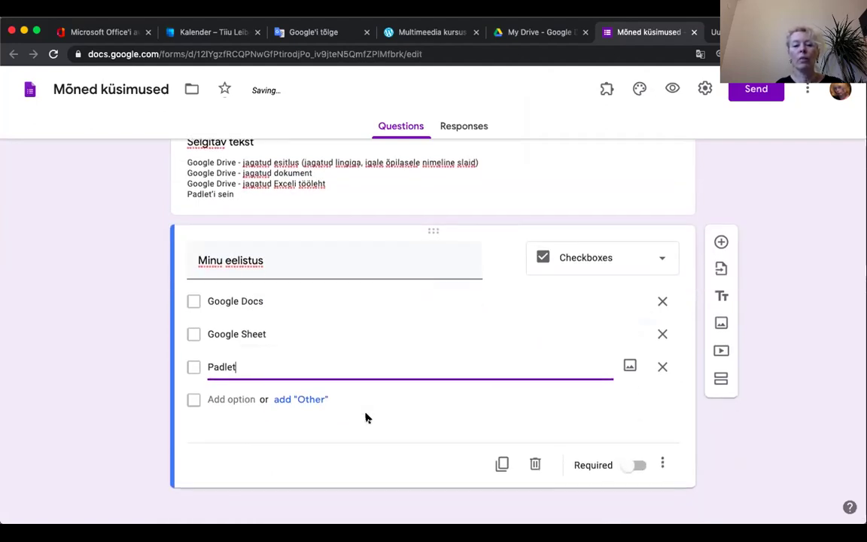
pyautogui.scroll(-1, 366, 416)
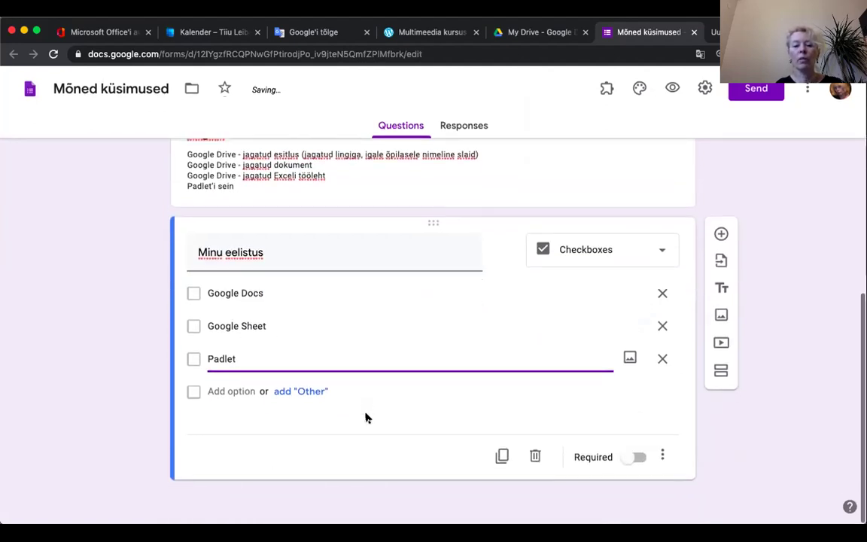
pyautogui.click(638, 459)
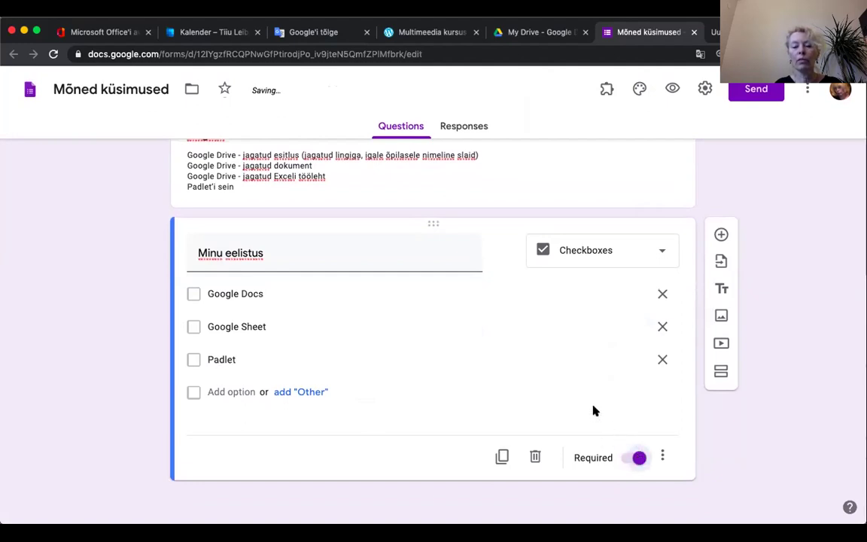
pyautogui.scroll(2, 593, 410)
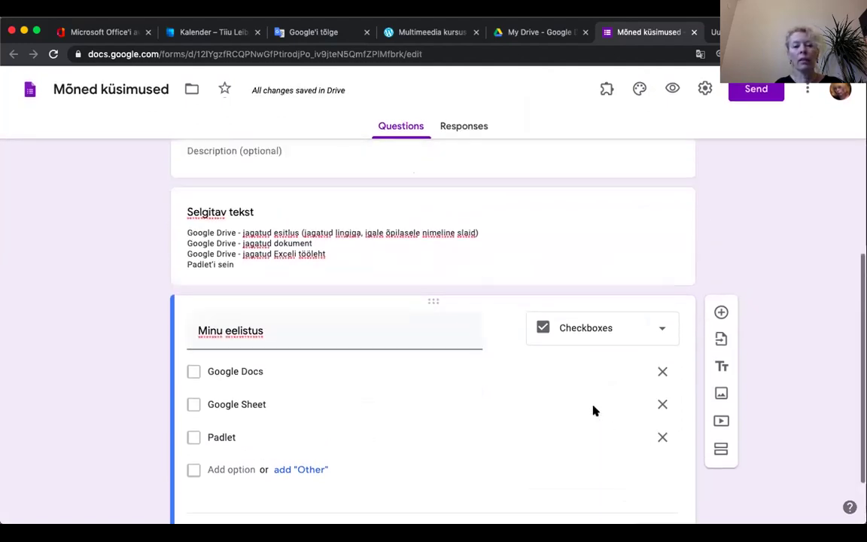
pyautogui.scroll(-1, 594, 410)
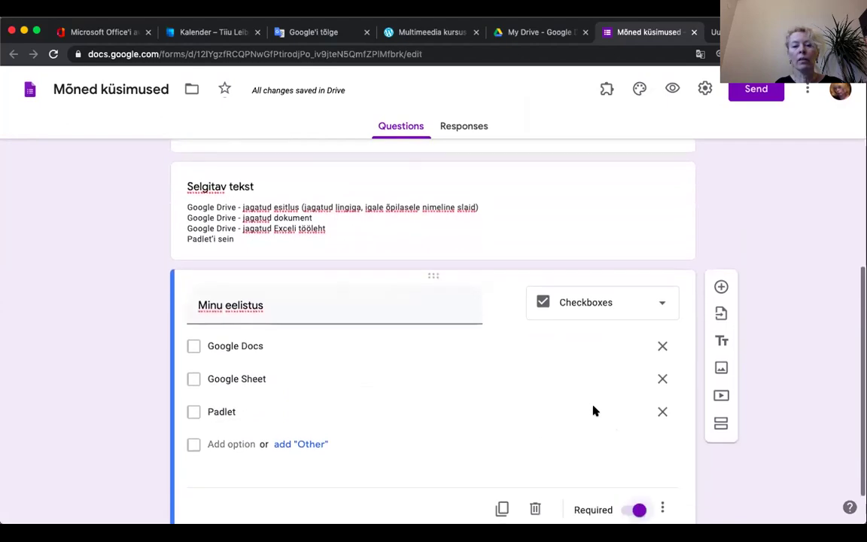
pyautogui.click(720, 421)
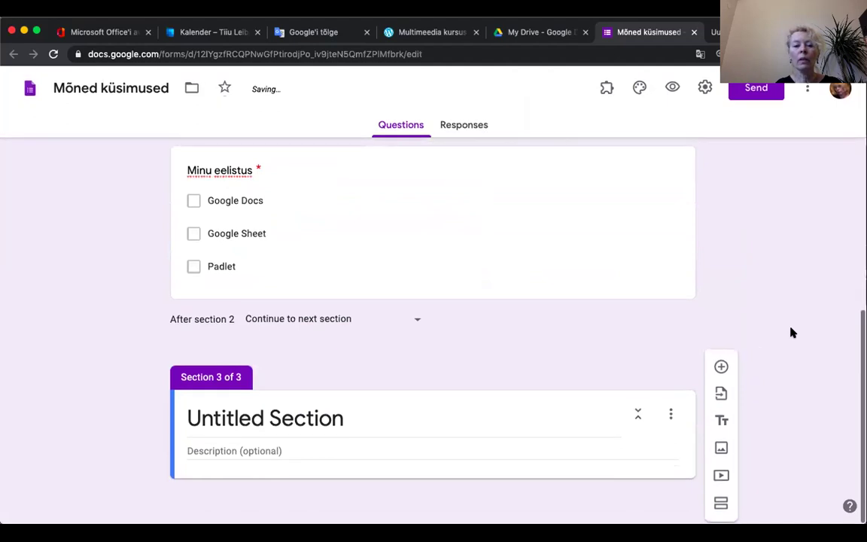
# Step: Name the new third section 'Kontrollitavad vastused'
pyautogui.click(228, 420)
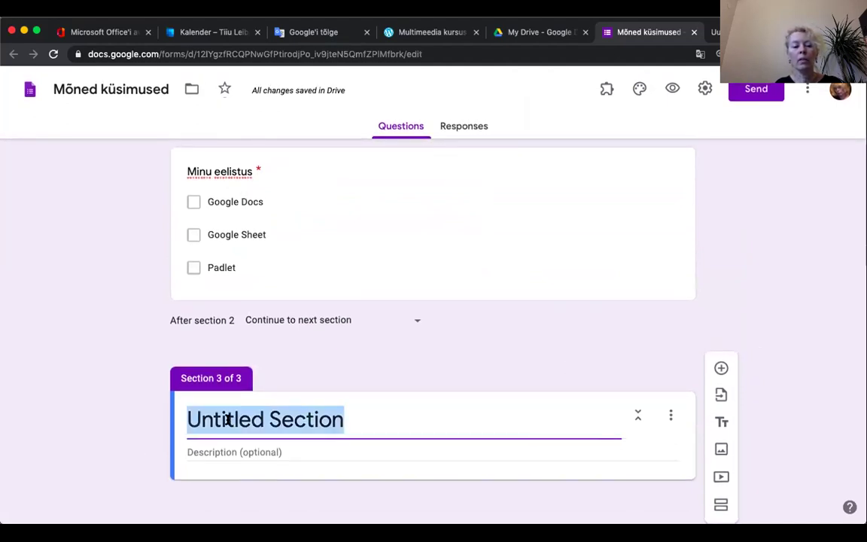
pyautogui.write('Kontrollitavad vastused')
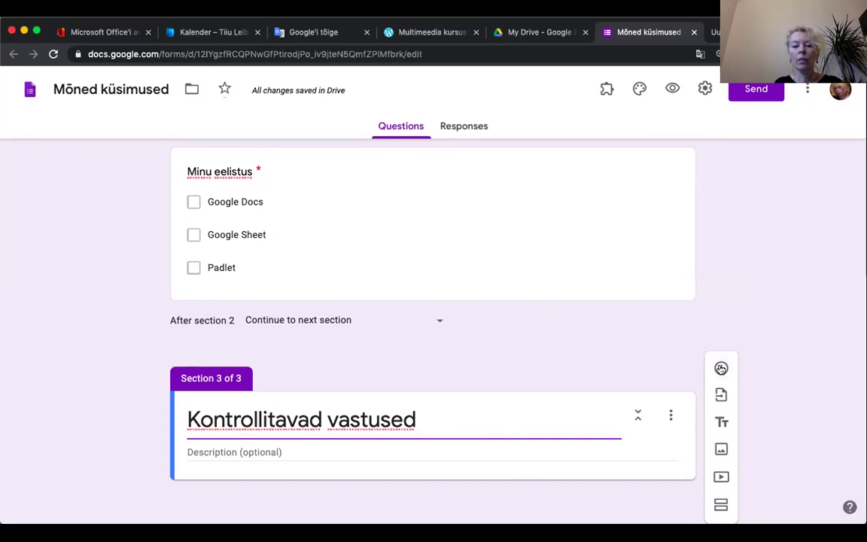
# Step: Add the question 'Mis on TU-103?' with options paber, bakter and biojäätmed
pyautogui.click(720, 368)
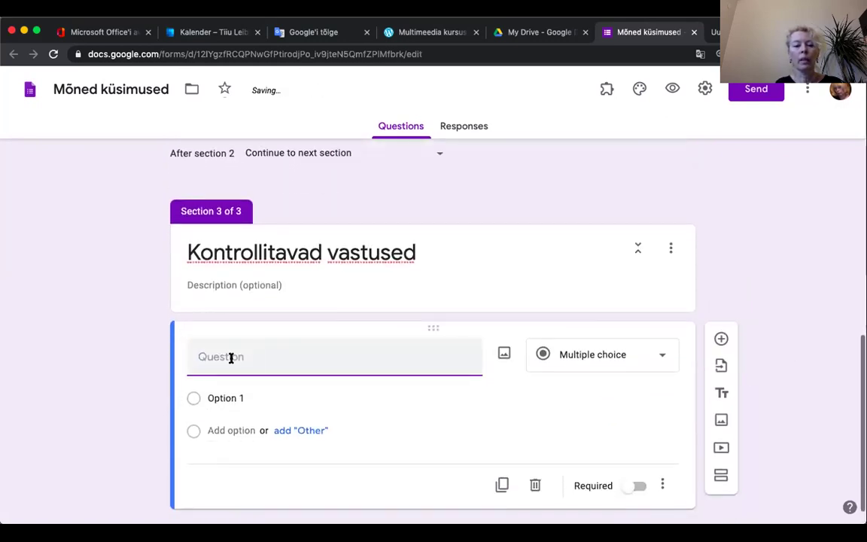
pyautogui.write('Mi')
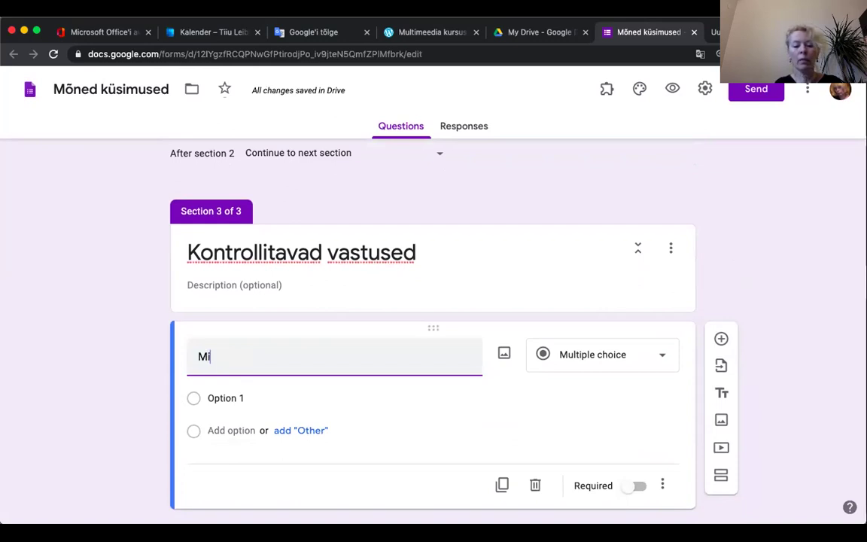
pyautogui.write('s on TU-103?')
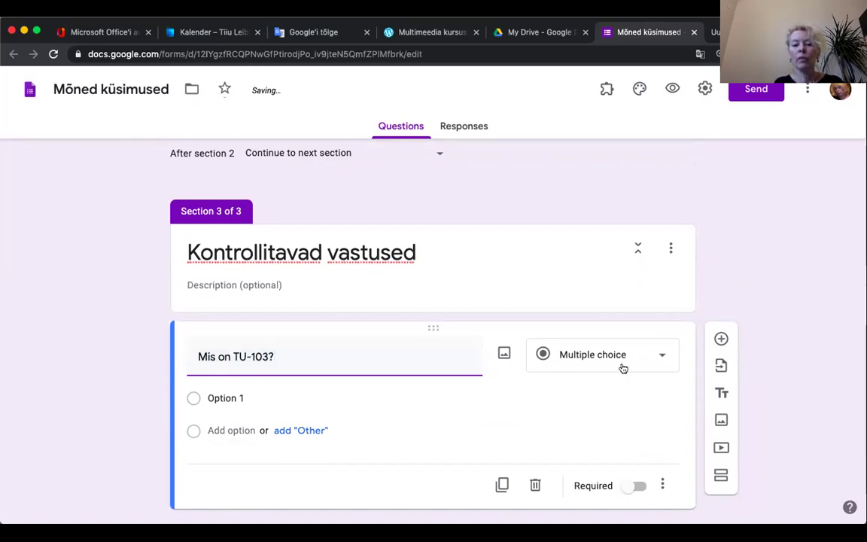
pyautogui.click(215, 397)
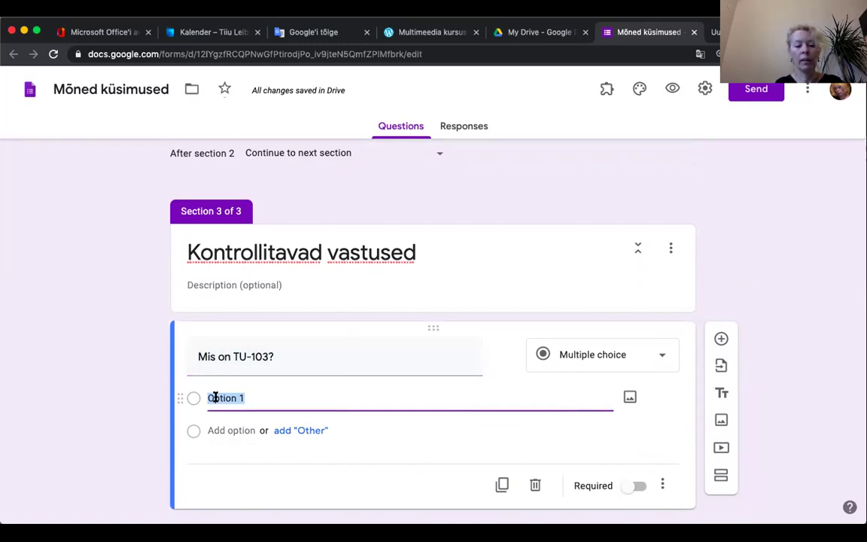
pyautogui.write('paber')
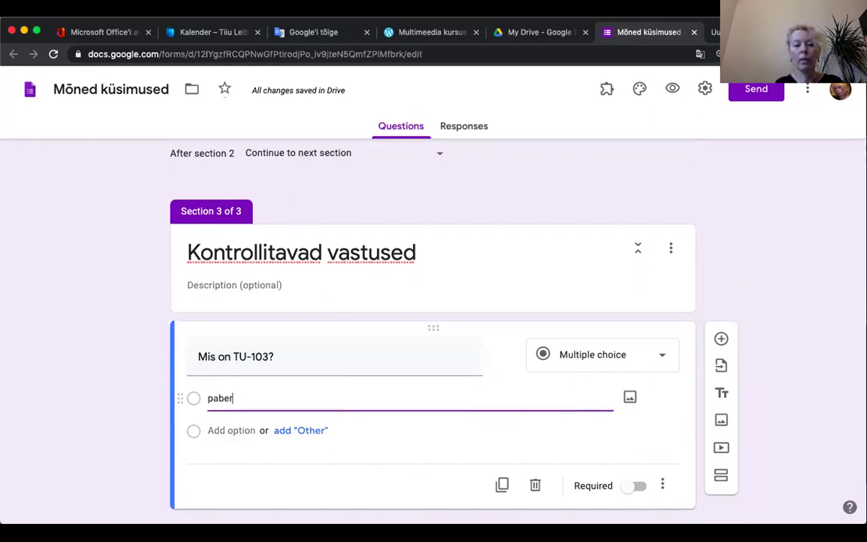
pyautogui.click(208, 430)
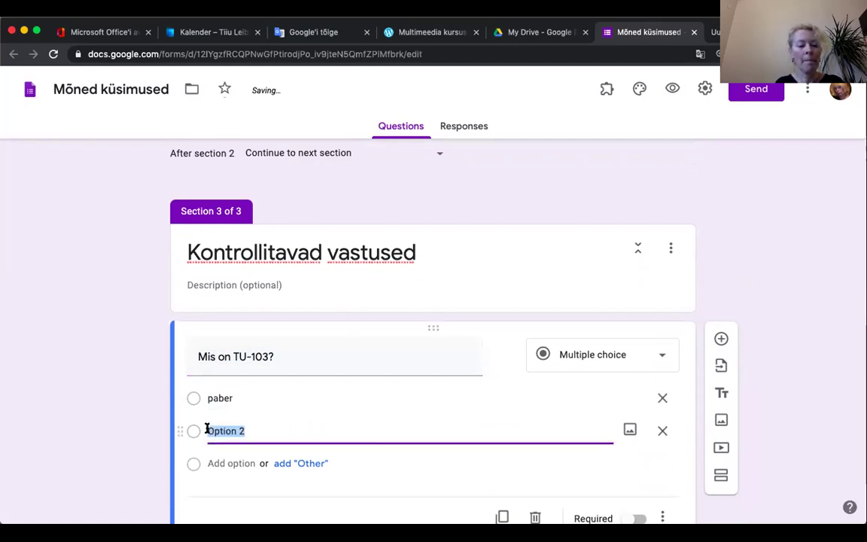
pyautogui.write('bakter')
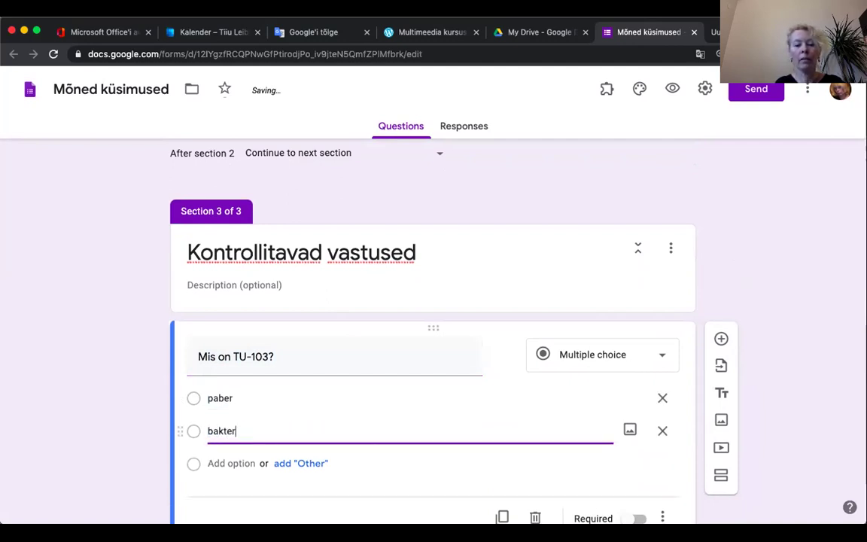
pyautogui.click(215, 462)
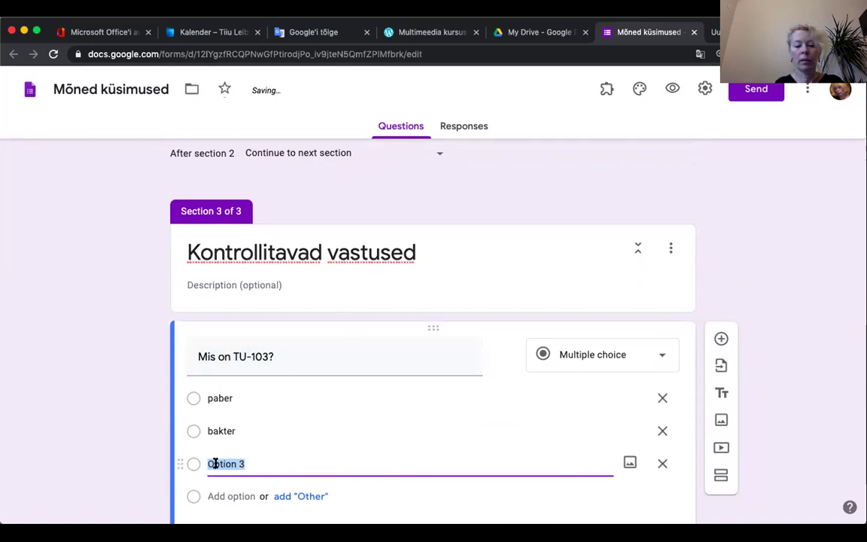
pyautogui.write('biojäätmed')
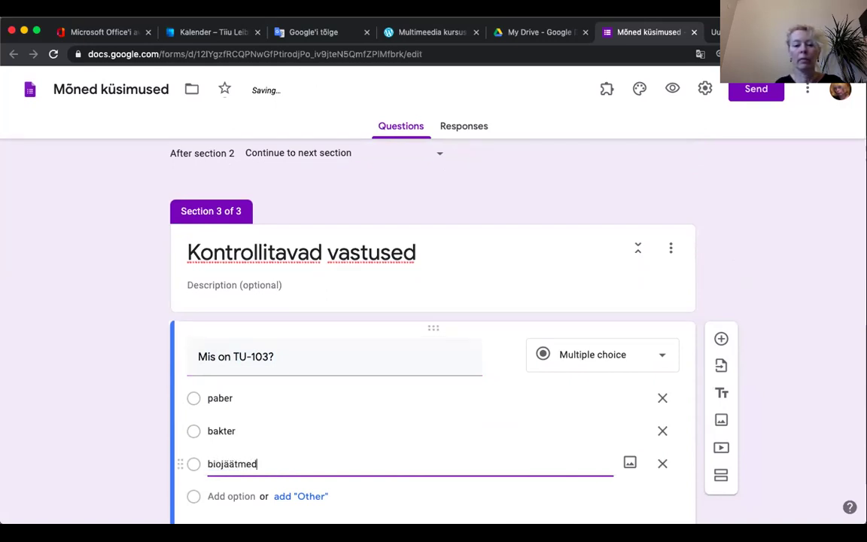
# Step: Switch on Required for the TU-103 question
pyautogui.scroll(-3, 348, 454)
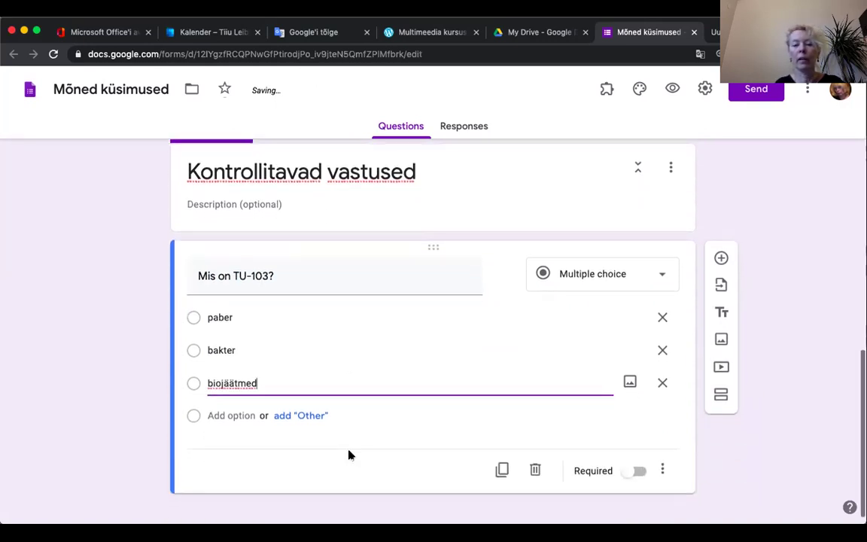
pyautogui.click(638, 461)
pyautogui.scroll(1, 789, 445)
pyautogui.scroll(-1, 789, 445)
pyautogui.scroll(1, 789, 445)
pyautogui.scroll(-1, 789, 444)
pyautogui.scroll(1, 790, 446)
pyautogui.scroll(-2, 789, 445)
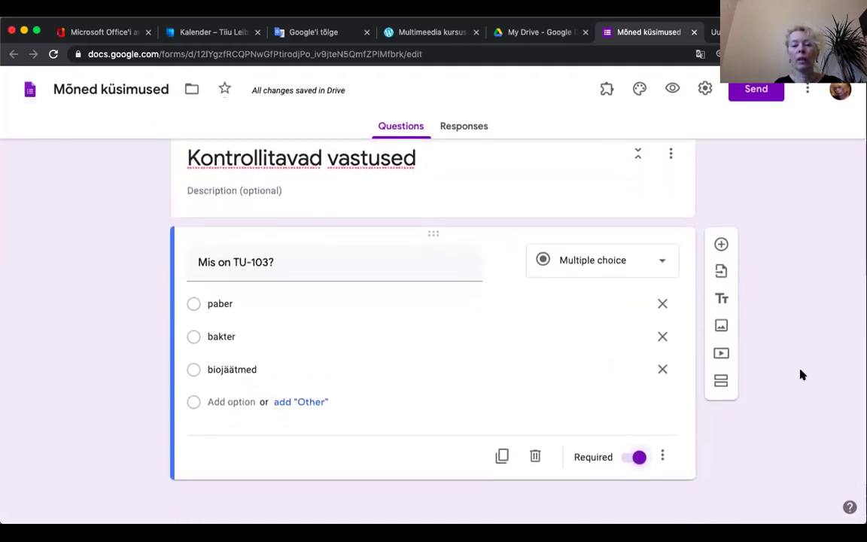
pyautogui.scroll(1, 800, 373)
pyautogui.scroll(-1, 800, 374)
pyautogui.scroll(-1, 801, 373)
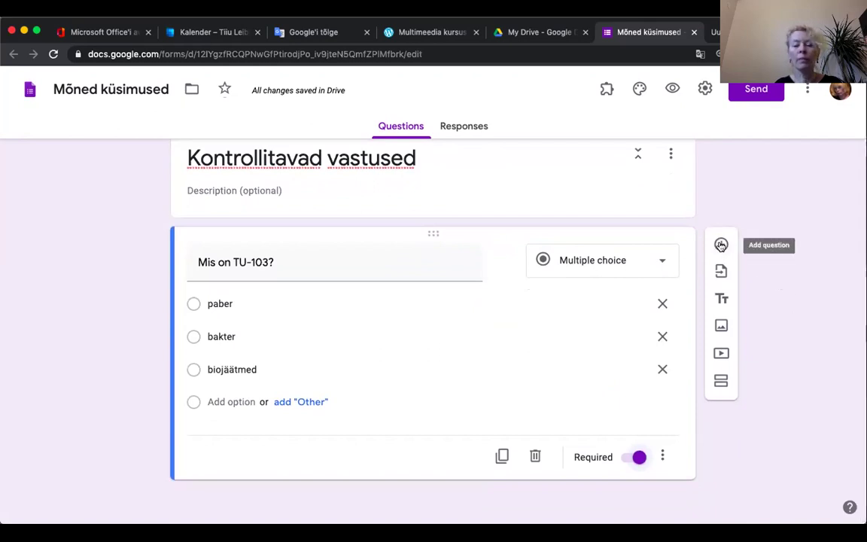
pyautogui.click(720, 244)
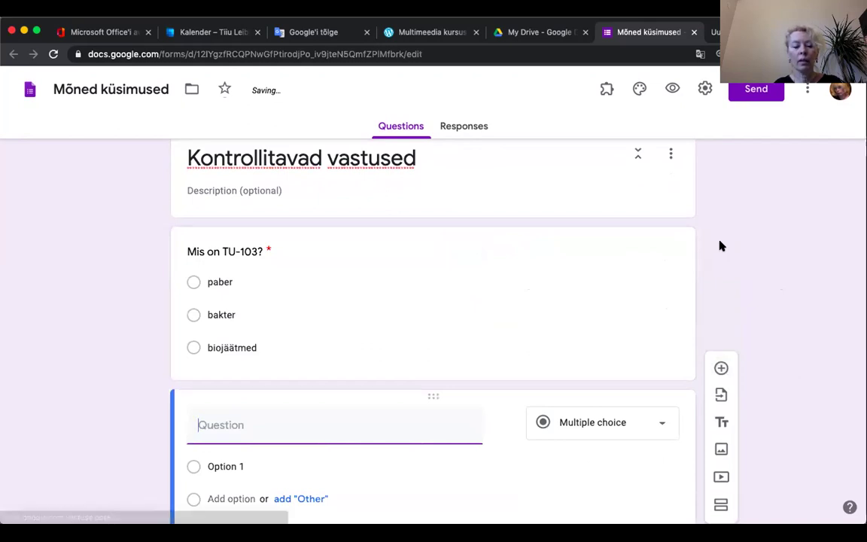
# Step: Title the new question 'Kes on see väliseesti kunstnik, kes ei maali, vaid signeerib oma töid?'
pyautogui.write('Kes on see väliseesti kuns')
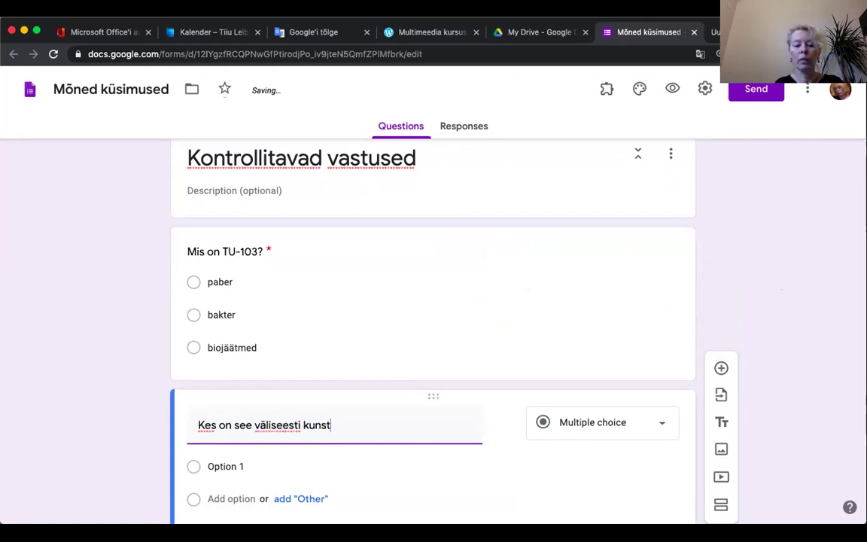
pyautogui.write('tnik.')
pyautogui.press('BackSpace')
pyautogui.write(', ke')
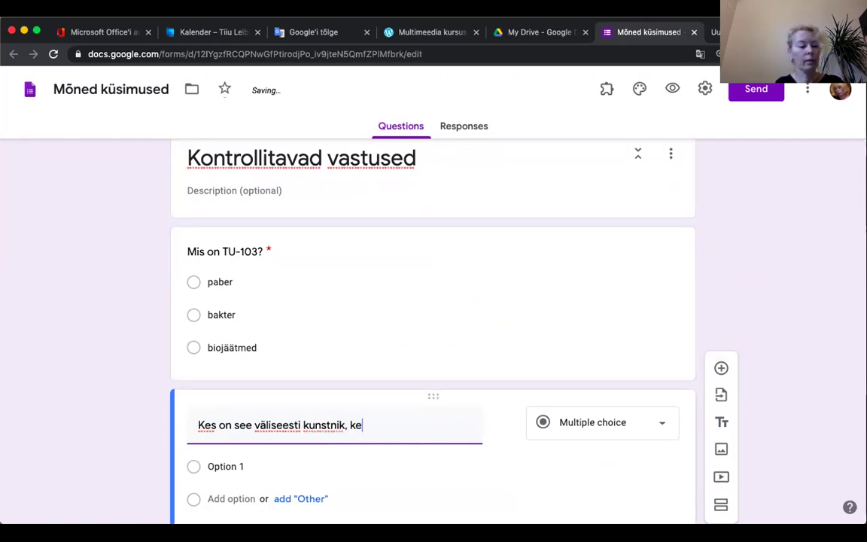
pyautogui.write('s')
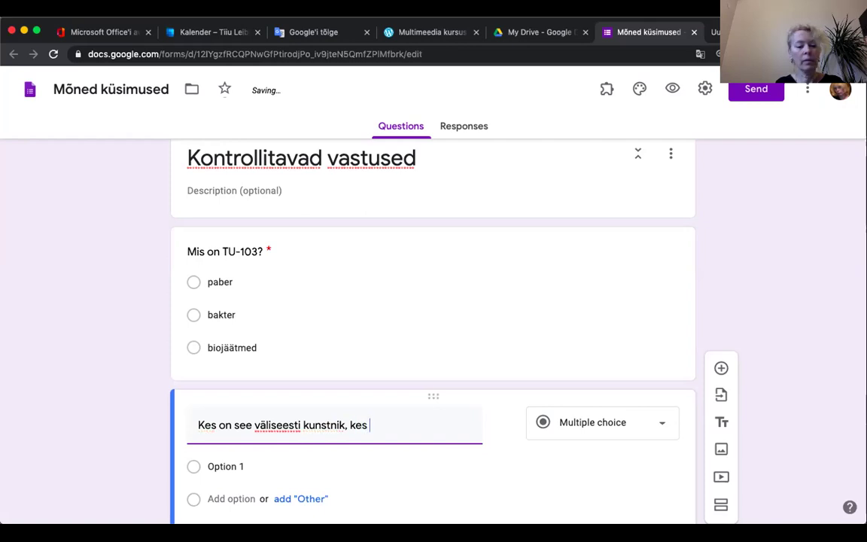
pyautogui.write(' ei maali,')
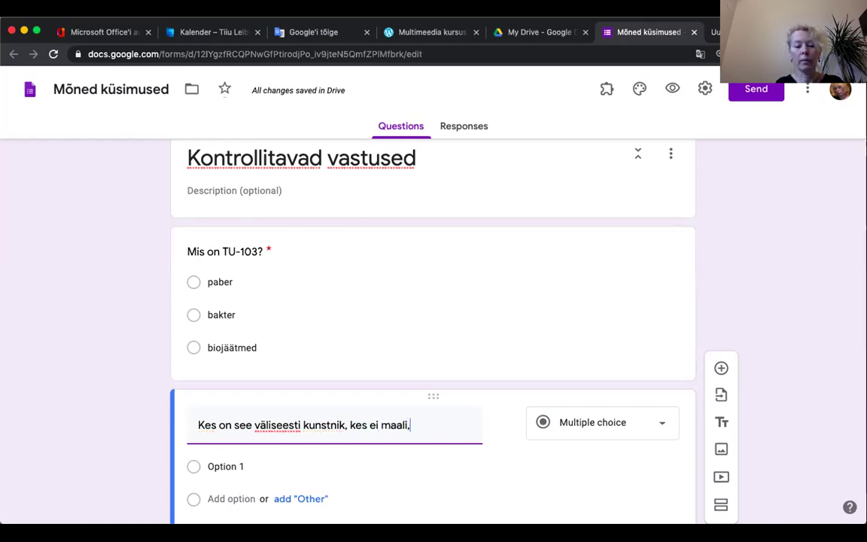
pyautogui.write(' vaid sign')
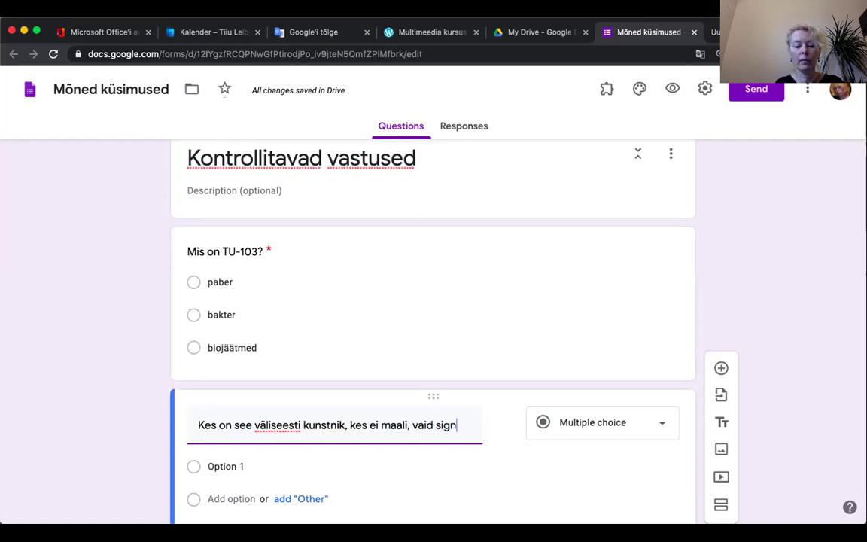
pyautogui.write('eerib')
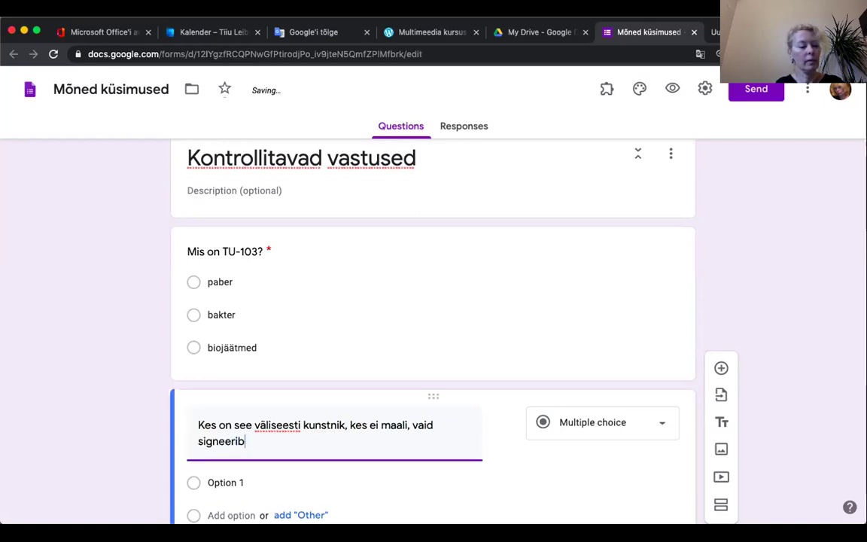
pyautogui.write(' om')
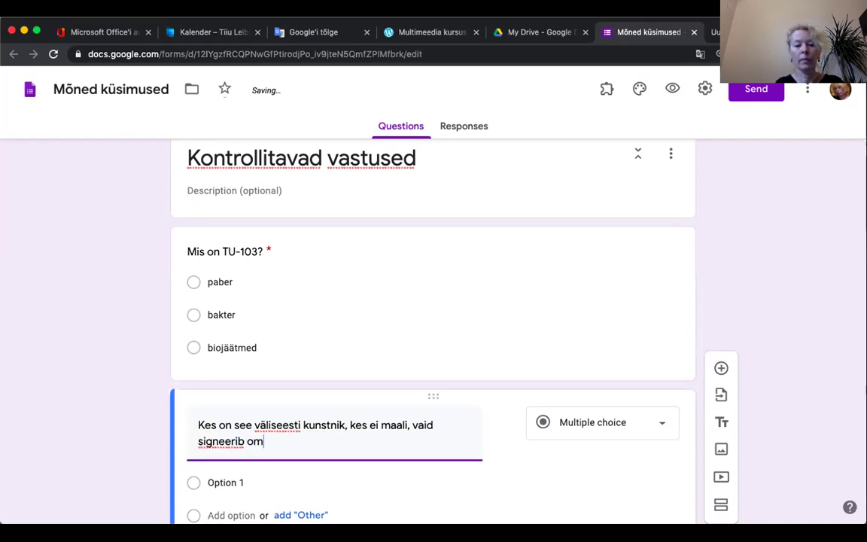
pyautogui.press('BackSpace')
pyautogui.press('BackSpace')
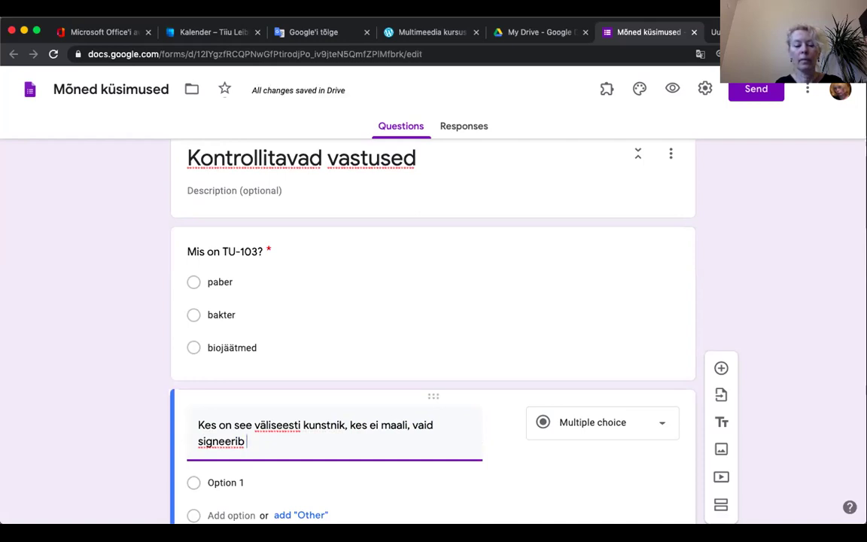
pyautogui.write('oma töid?')
pyautogui.scroll(-1, 466, 301)
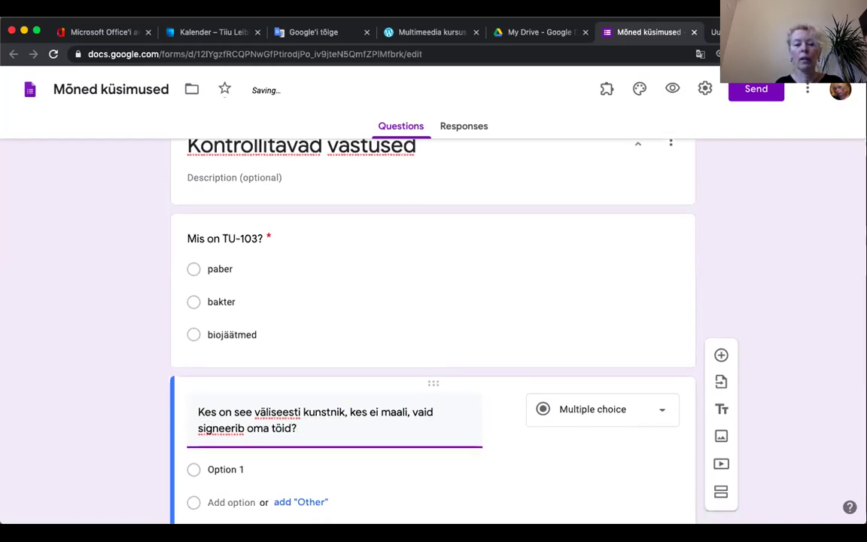
pyautogui.scroll(-3, 433, 338)
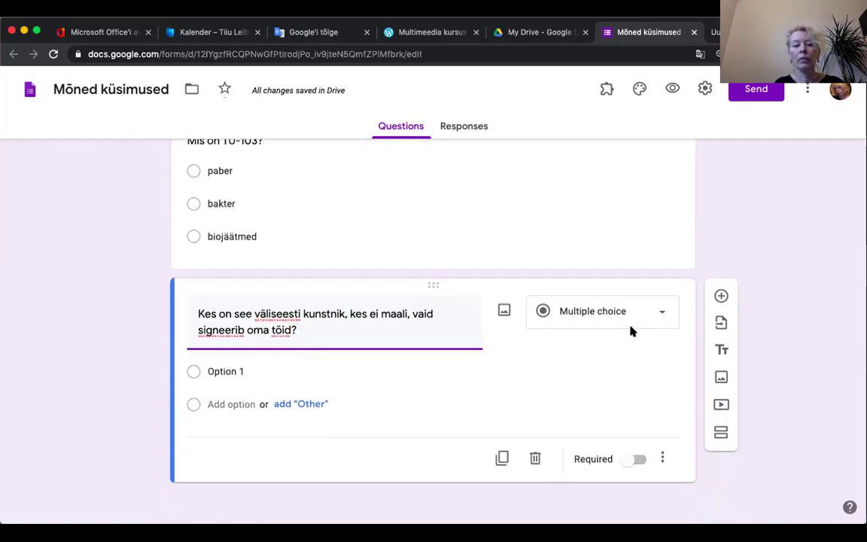
pyautogui.click(231, 370)
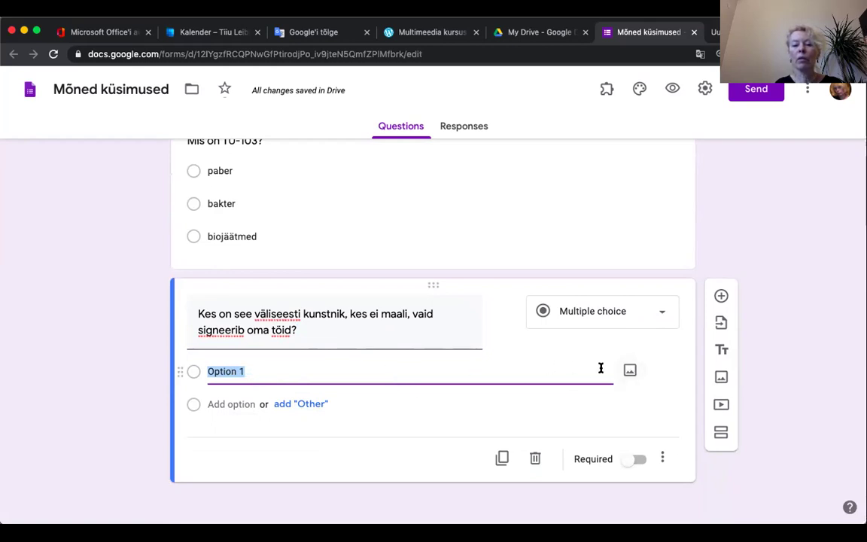
# Step: Search Google Images for 'Andres Tolt' and insert the first photo into Option 1
pyautogui.click(630, 369)
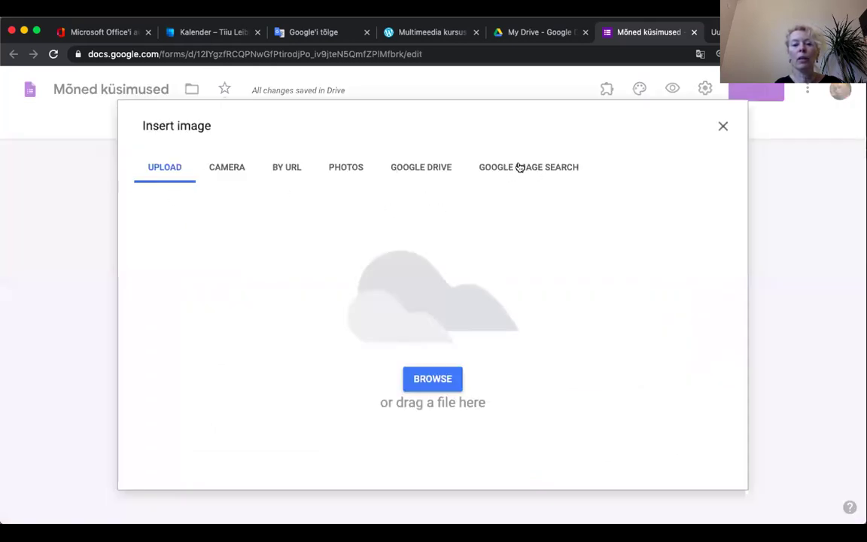
pyautogui.click(519, 167)
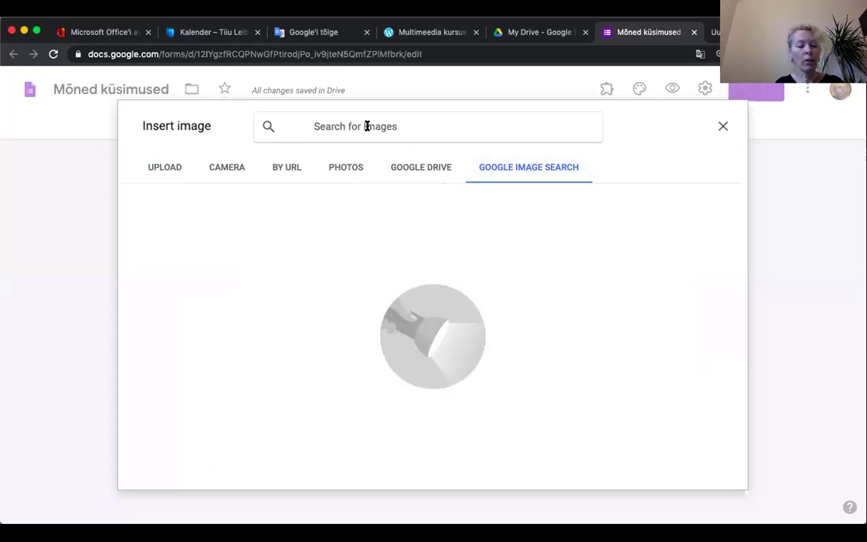
pyautogui.write('Andres Tolts')
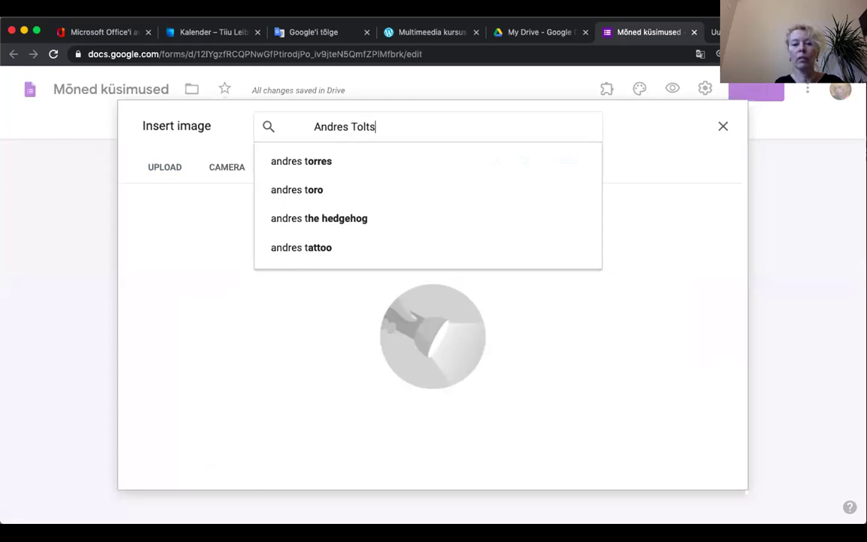
pyautogui.press('Return')
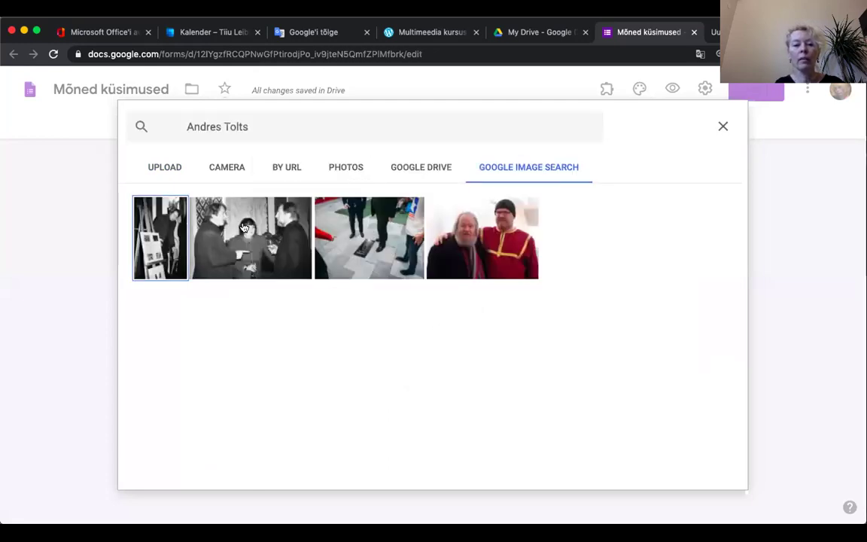
pyautogui.click(160, 239)
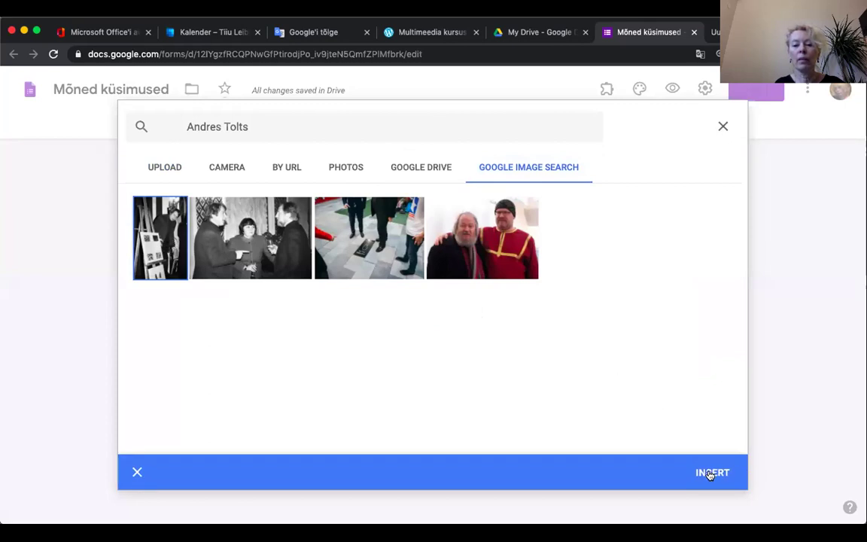
pyautogui.click(709, 473)
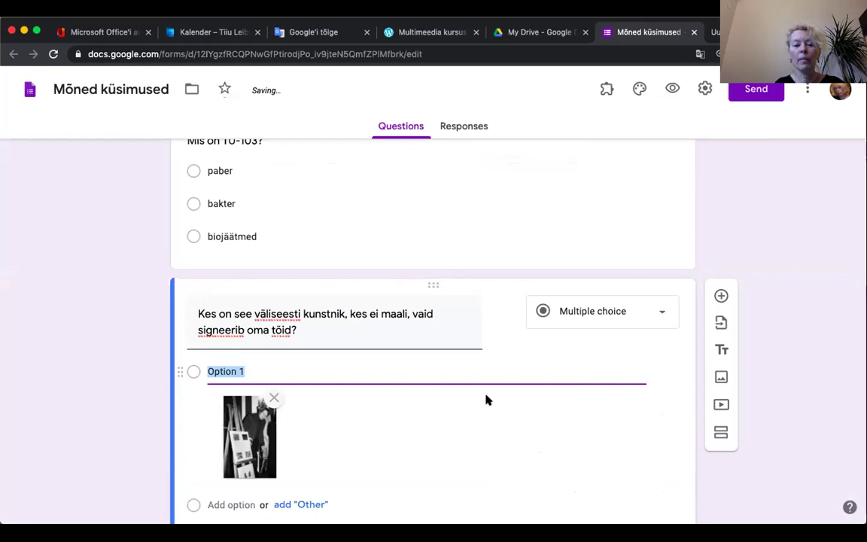
# Step: Name the answer options 'Andres Tolts' and 'Mark Kalev Kostabi'
pyautogui.click(250, 299)
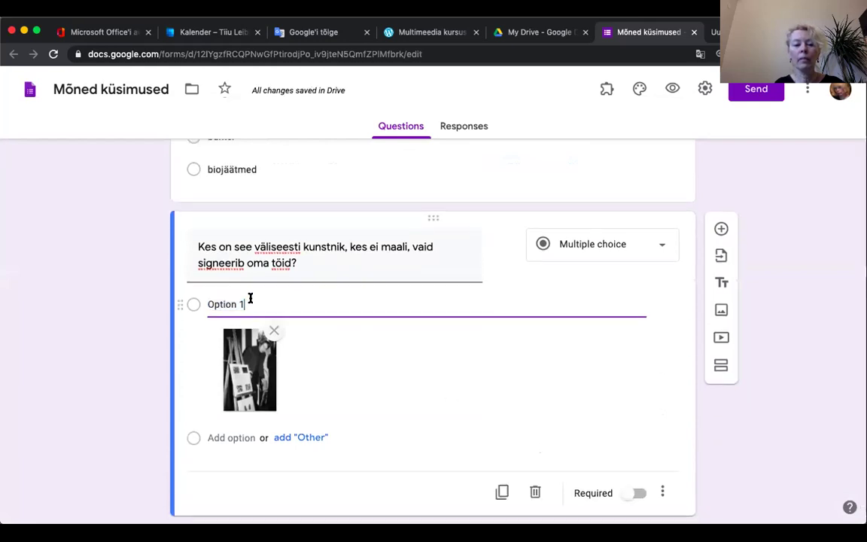
pyautogui.moveTo(247, 296); pyautogui.dragTo(207, 301)
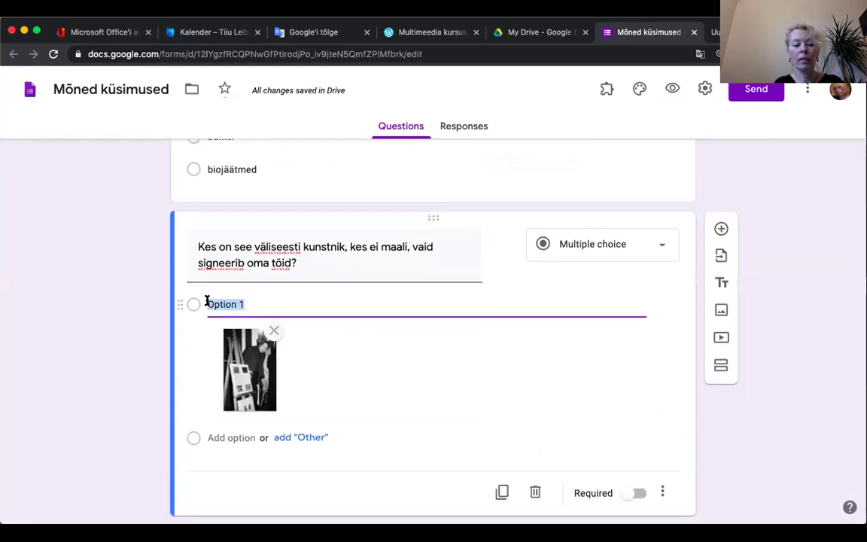
pyautogui.write('Andres ')
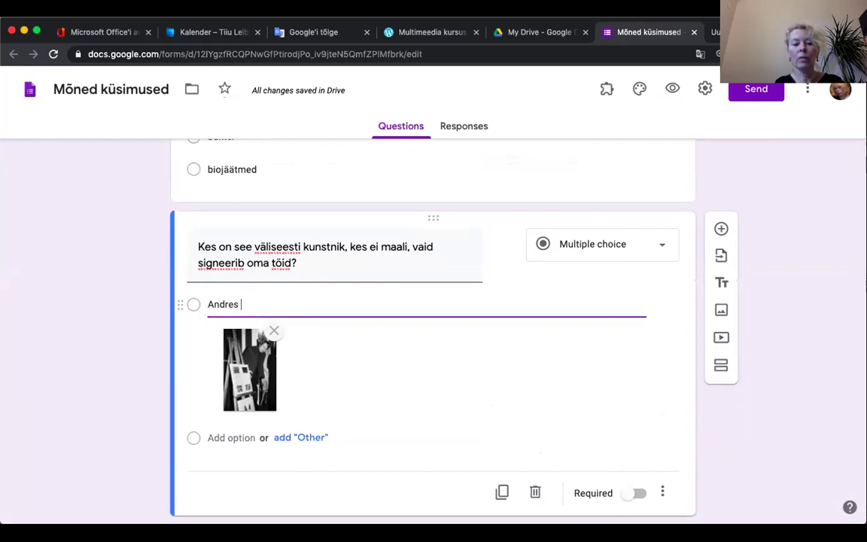
pyautogui.write('Tolts')
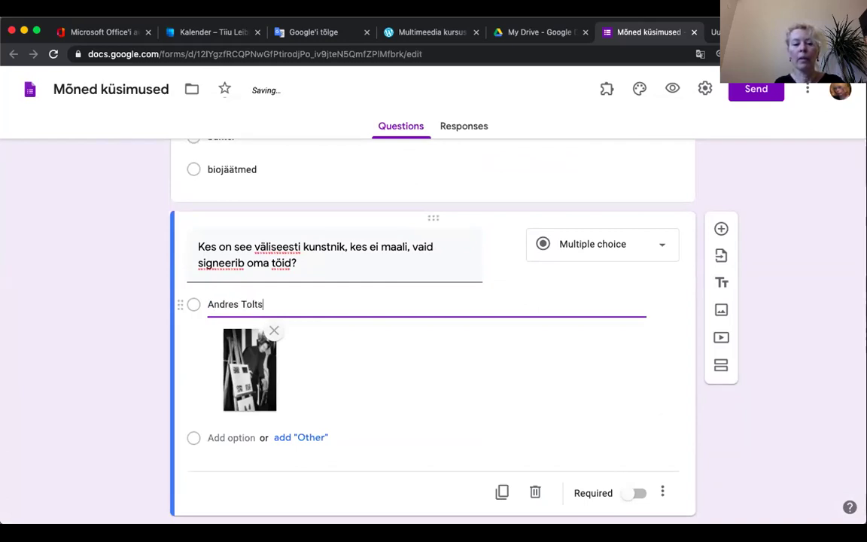
pyautogui.click(211, 435)
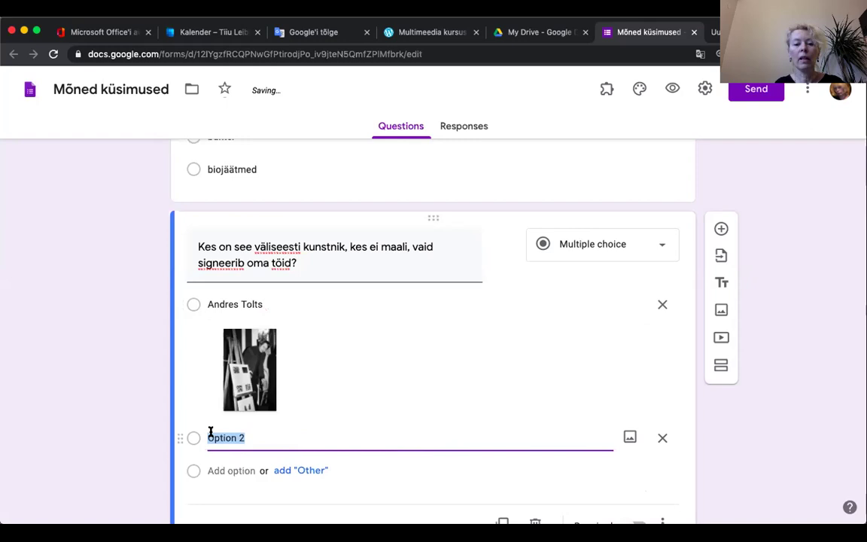
pyautogui.write('Mark Kale')
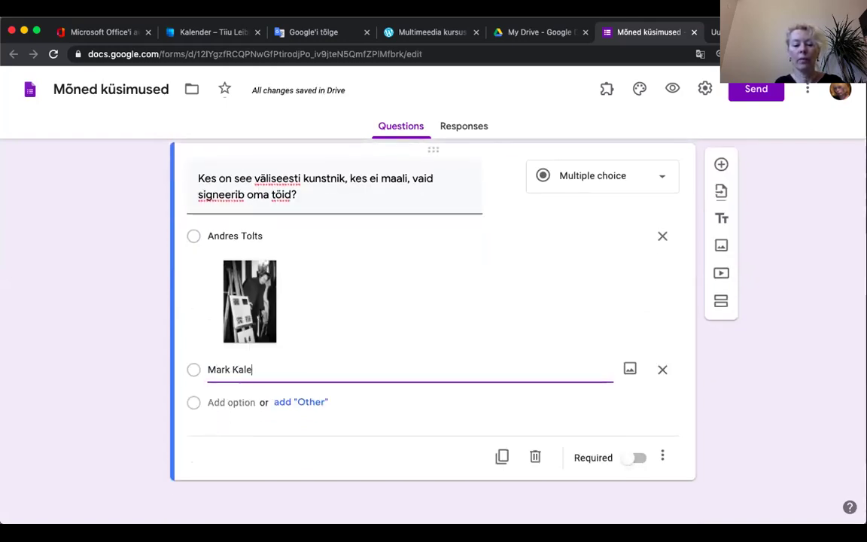
pyautogui.write('v Kostabi')
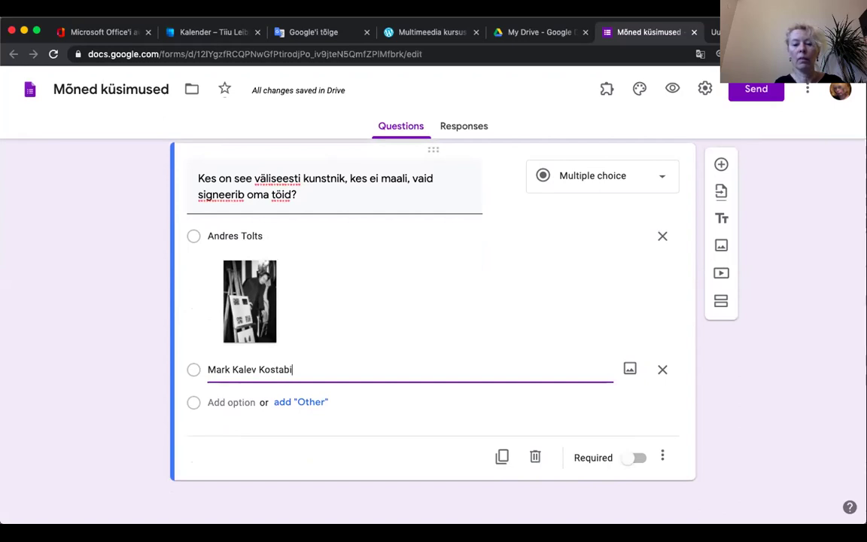
# Step: Add the first 'Mark Kalev Kostabi' image search photo to the second option and make the question required
pyautogui.click(632, 367)
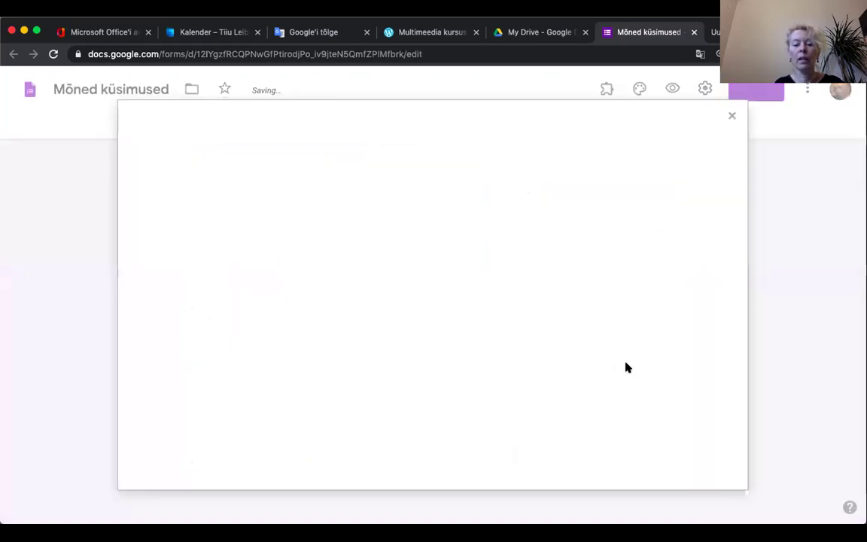
pyautogui.click(517, 171)
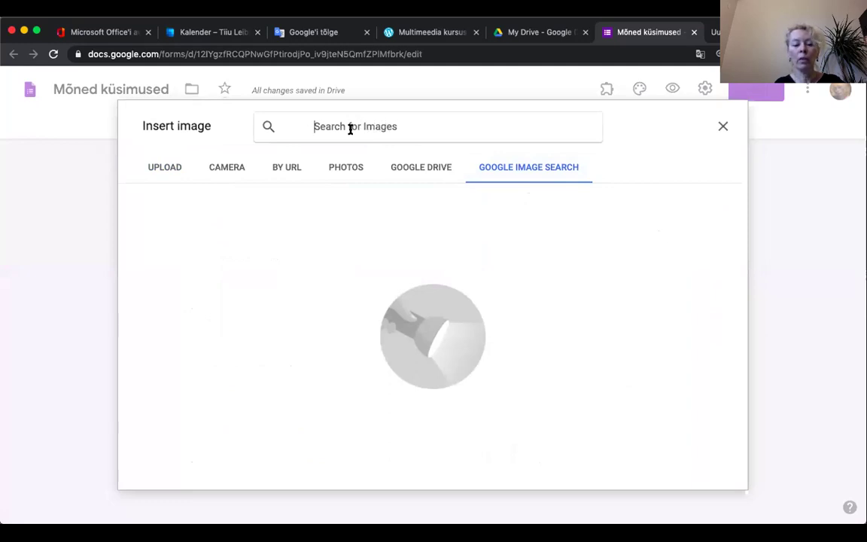
pyautogui.write('Mark Kalev Kostabi')
pyautogui.press('Return')
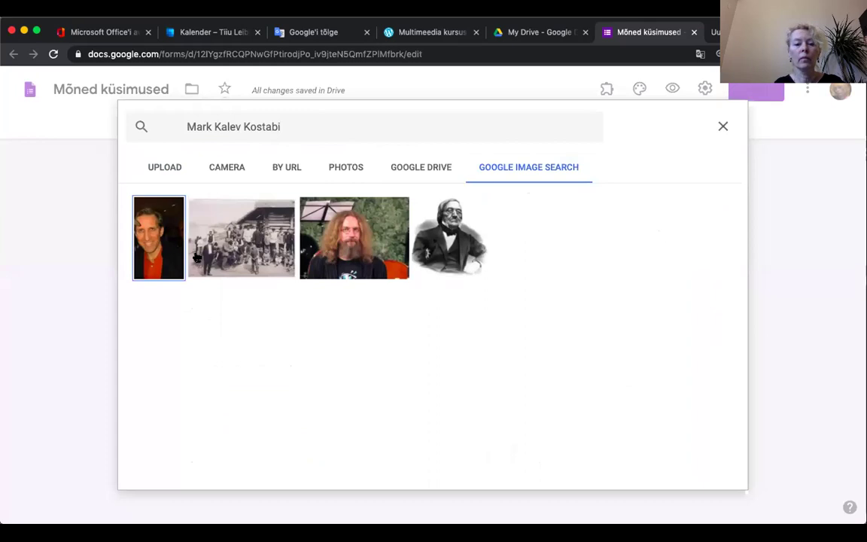
pyautogui.click(150, 243)
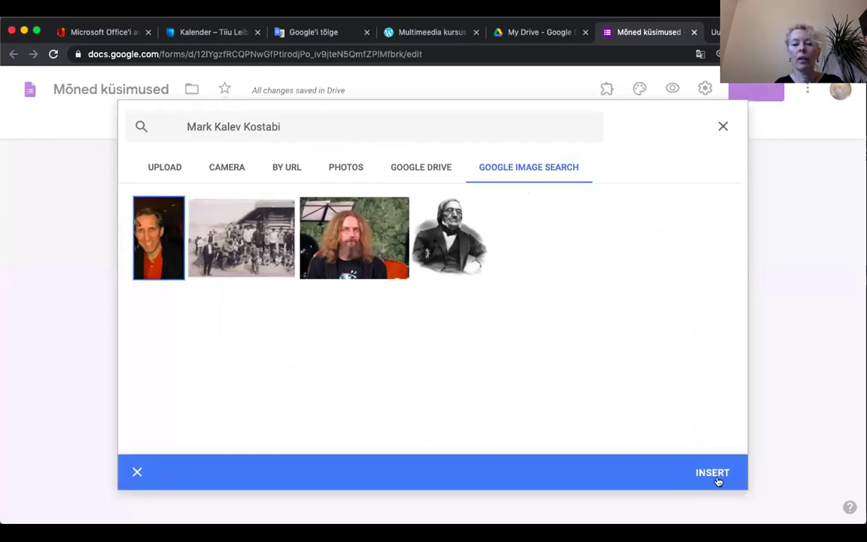
pyautogui.click(712, 474)
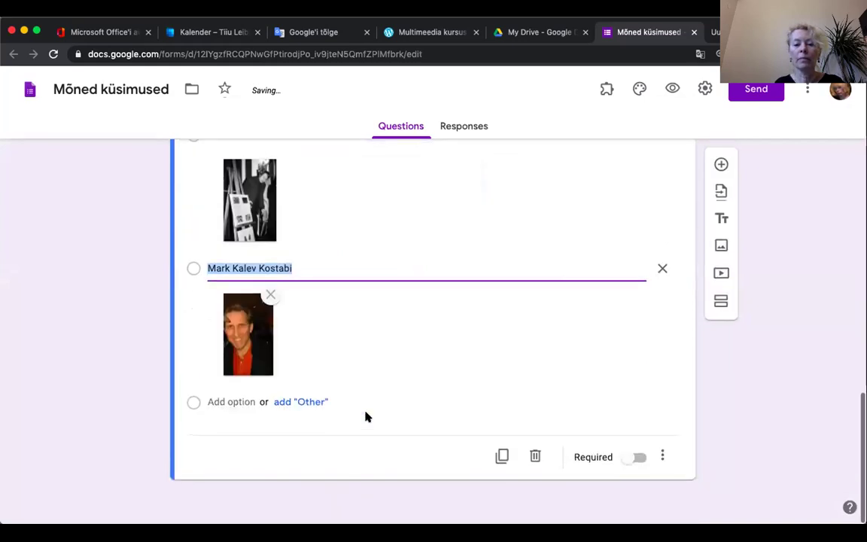
pyautogui.click(637, 458)
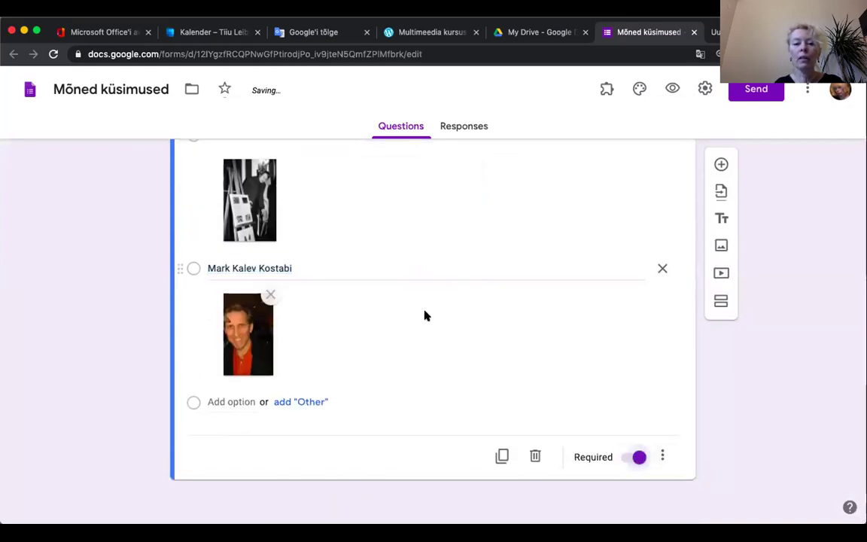
pyautogui.scroll(3, 424, 315)
pyautogui.scroll(-3, 424, 315)
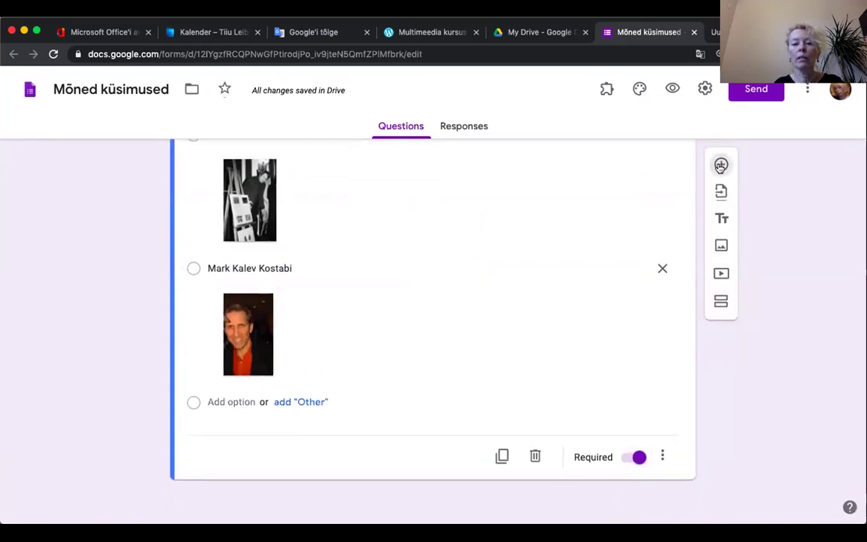
# Step: Add a new question 'Kes on see eestlannast metsosopran… Vabadussõja võidusamba avamisel?'
pyautogui.click(720, 165)
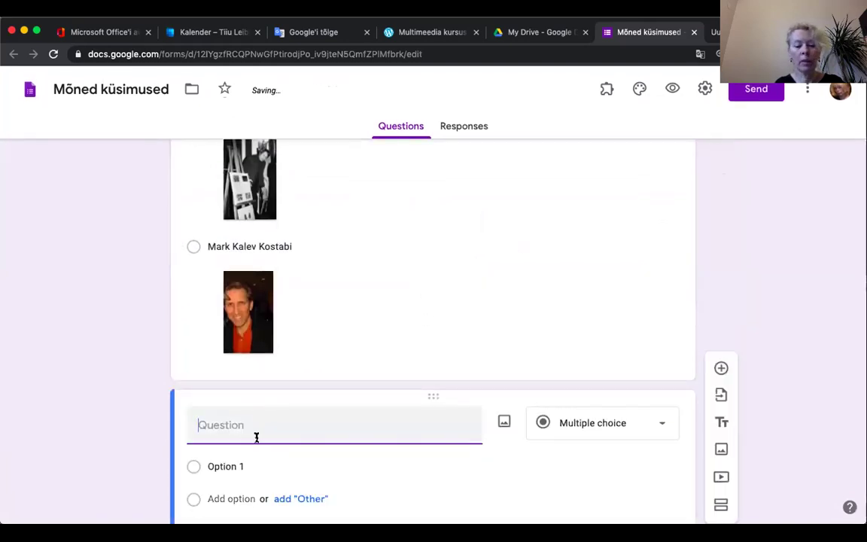
pyautogui.write('Kes on')
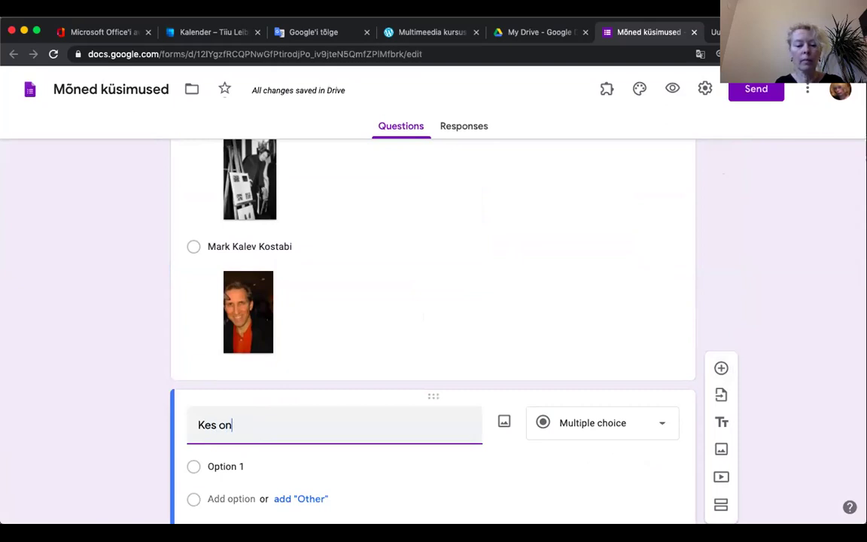
pyautogui.write(' see ')
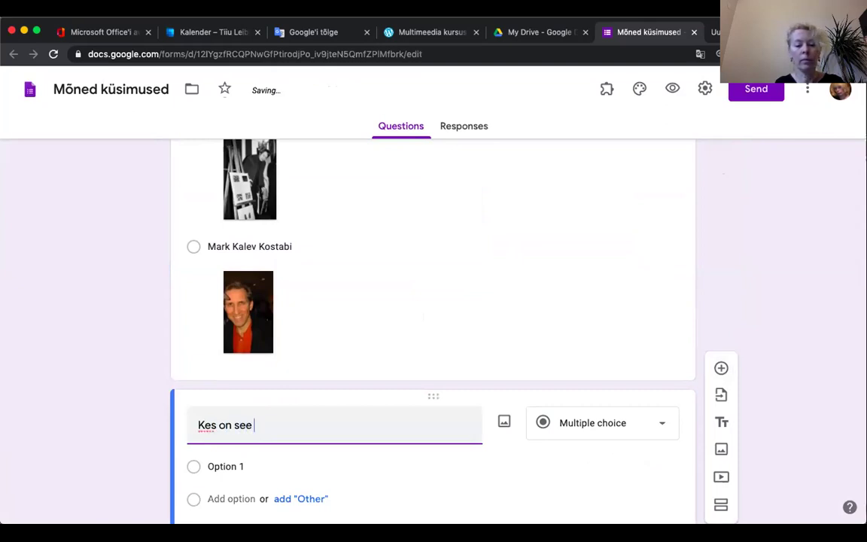
pyautogui.write('eestlann')
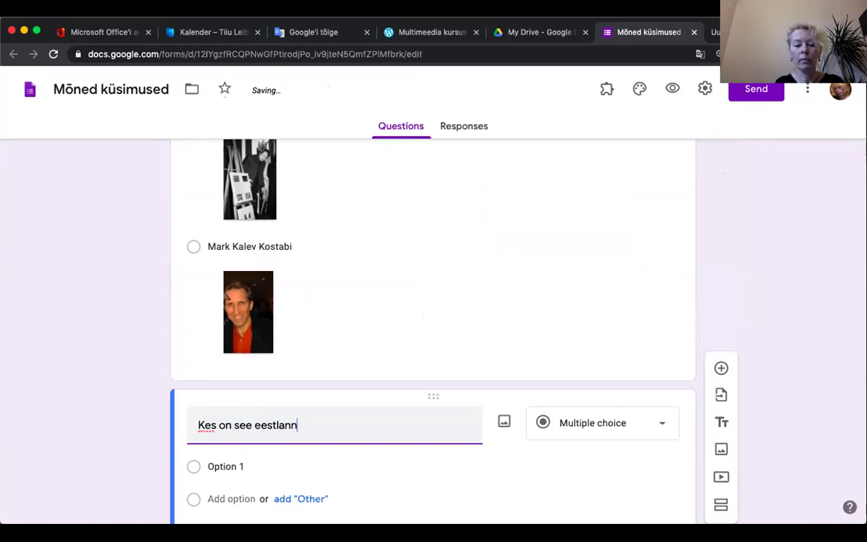
pyautogui.write('ast metsospra')
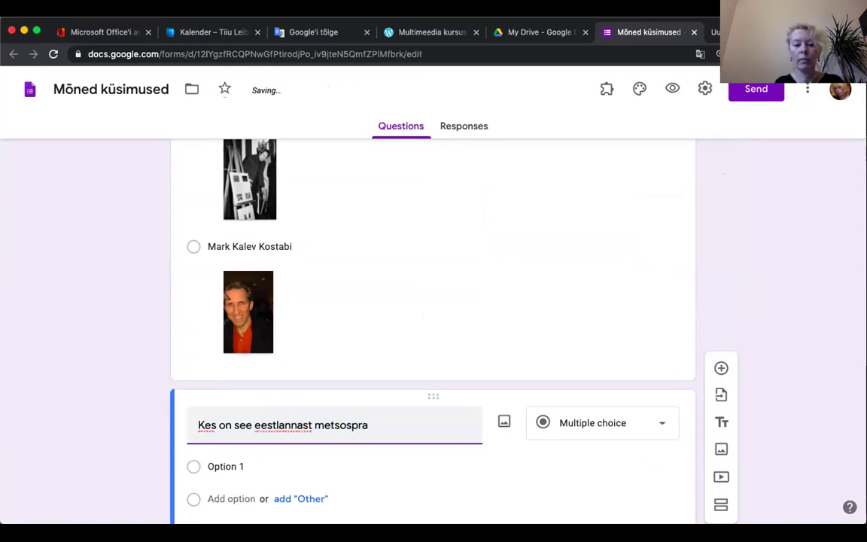
pyautogui.write('n, kes töötab ')
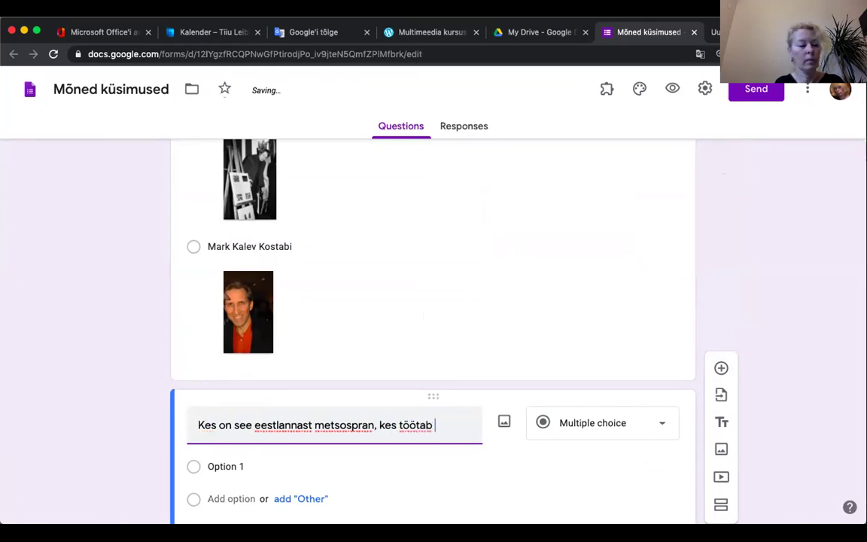
pyautogui.write('Soome rahvus')
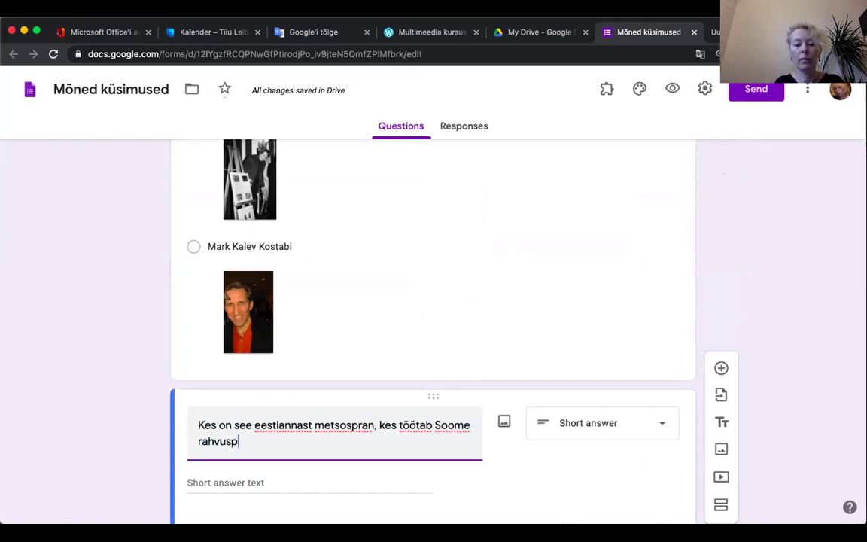
pyautogui.write(' i')
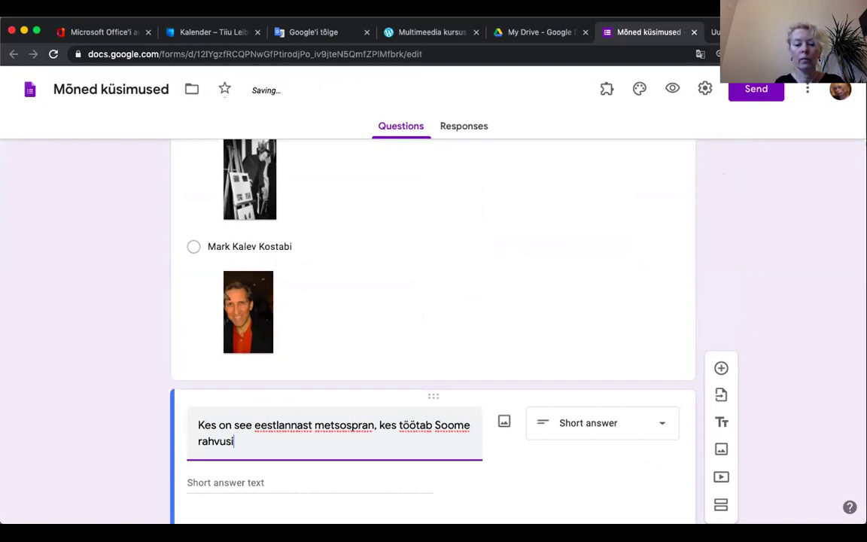
pyautogui.press('BackSpace')
pyautogui.write('ooperis ning')
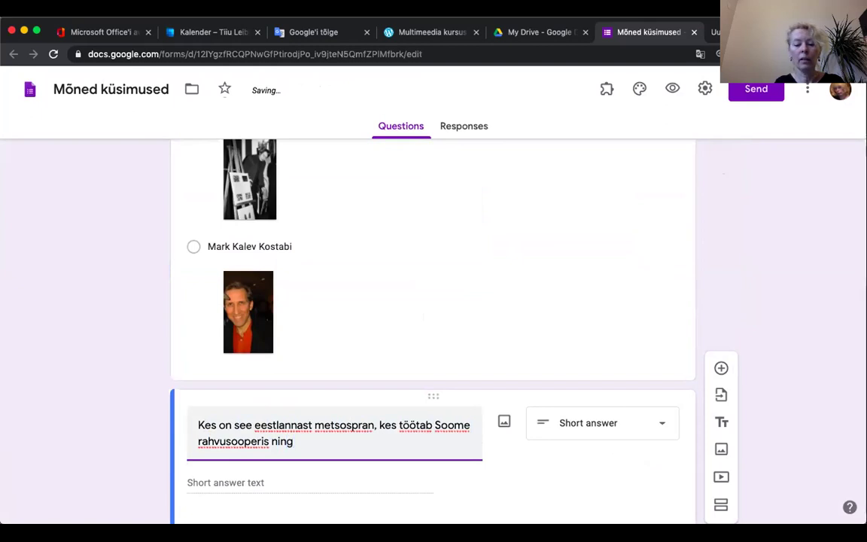
pyautogui.write('luis')
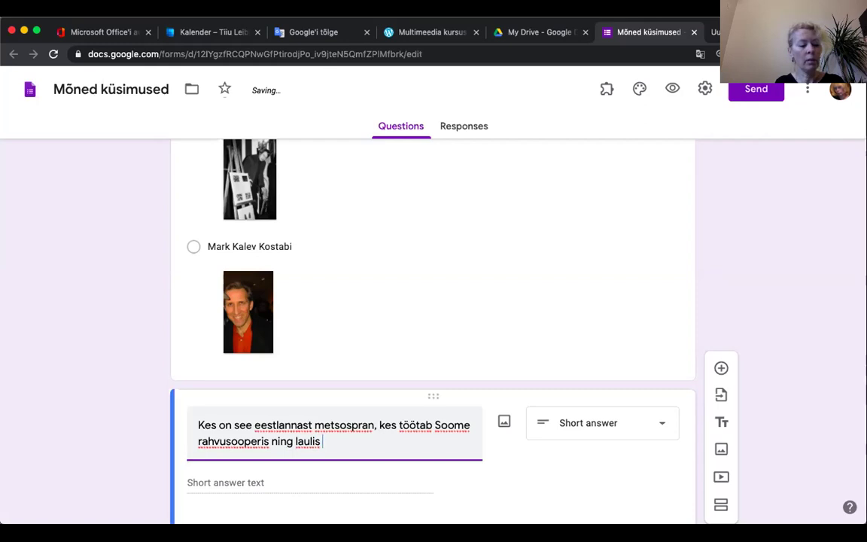
pyautogui.write(' v')
pyautogui.press('BackSpace')
pyautogui.write('Vabadussõja ')
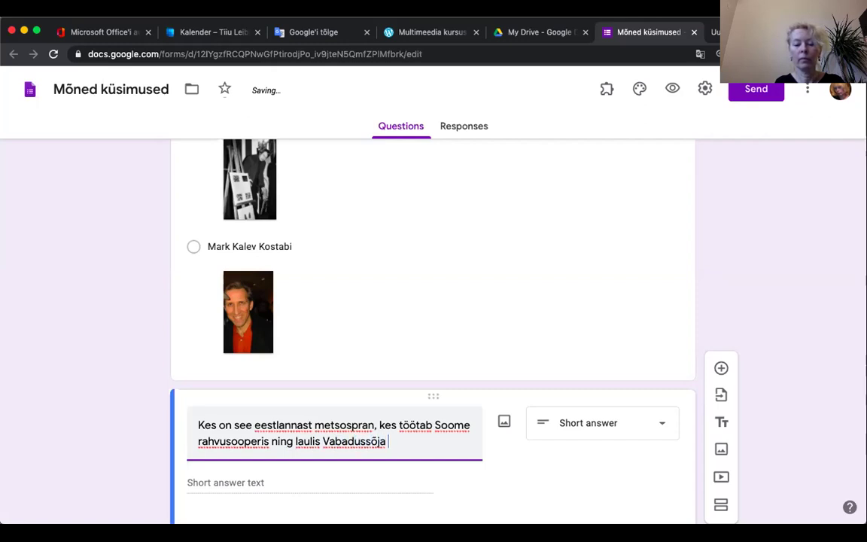
pyautogui.write('võidusam')
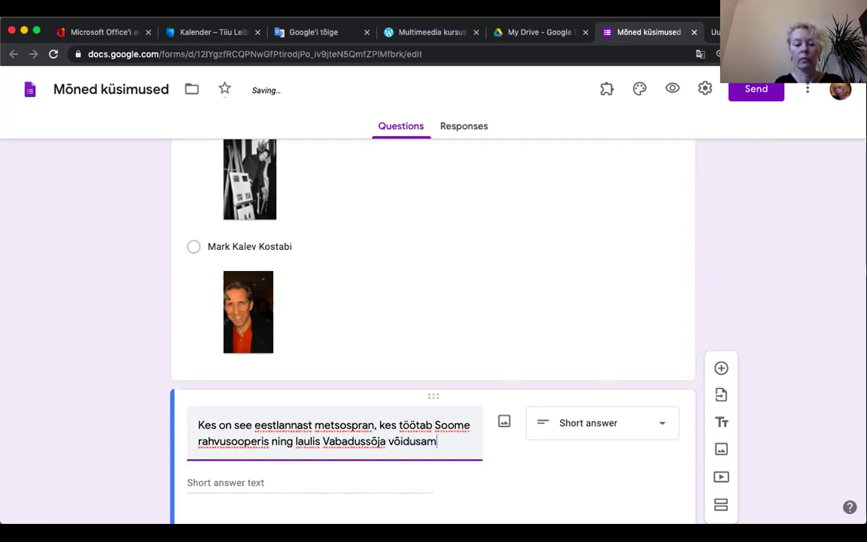
pyautogui.write('ba avamisel?')
pyautogui.scroll(-2, 256, 440)
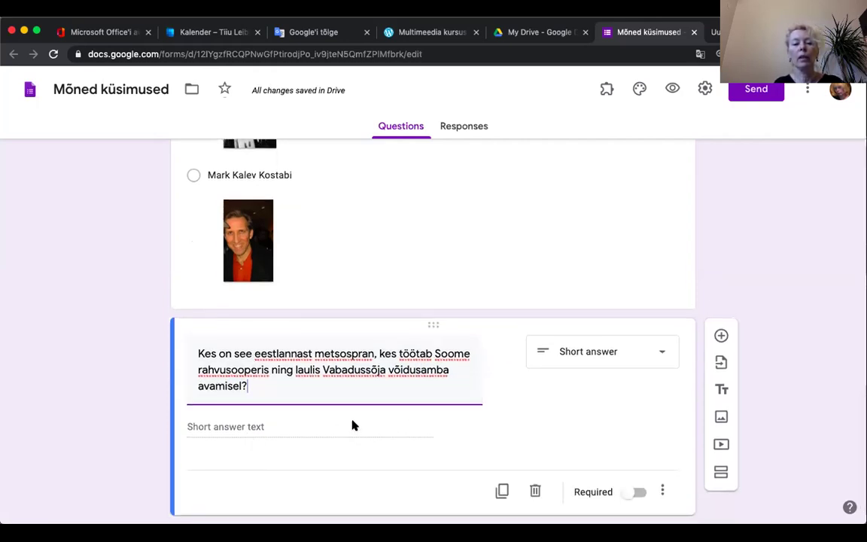
pyautogui.scroll(-1, 354, 429)
pyautogui.scroll(-1, 352, 427)
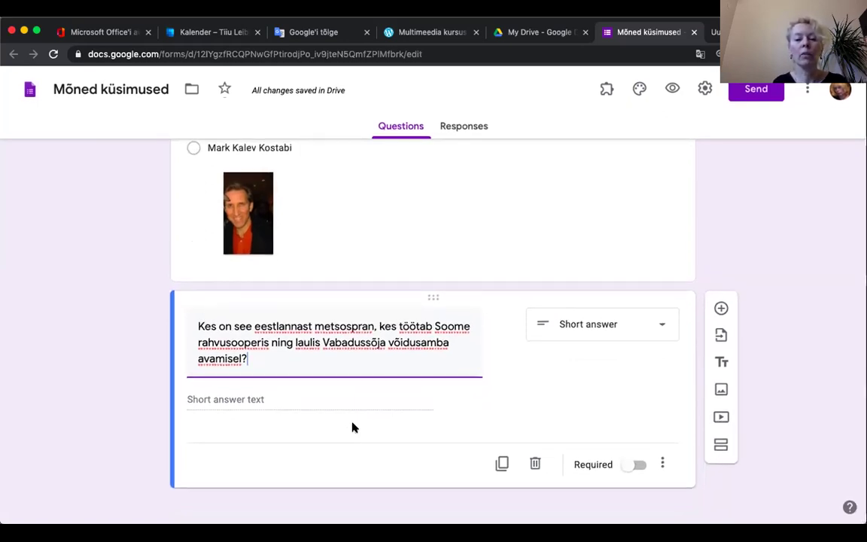
pyautogui.scroll(-1, 354, 427)
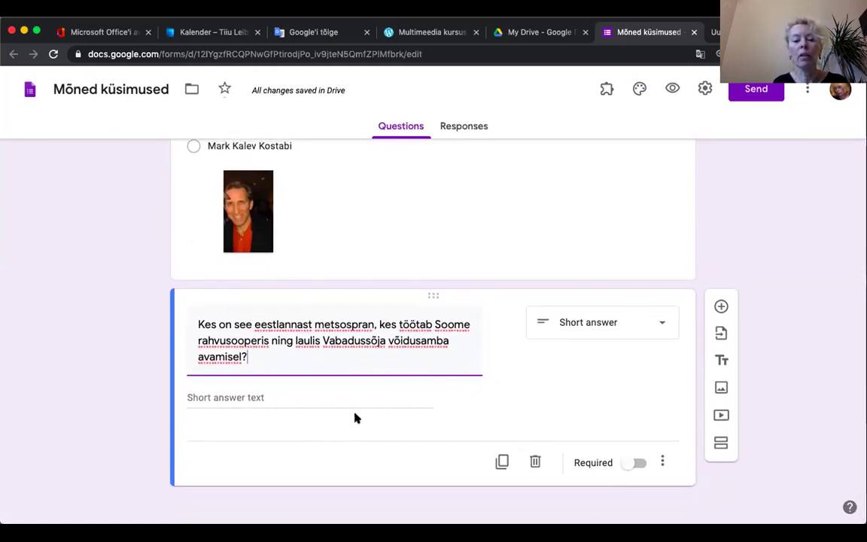
pyautogui.scroll(-1, 354, 416)
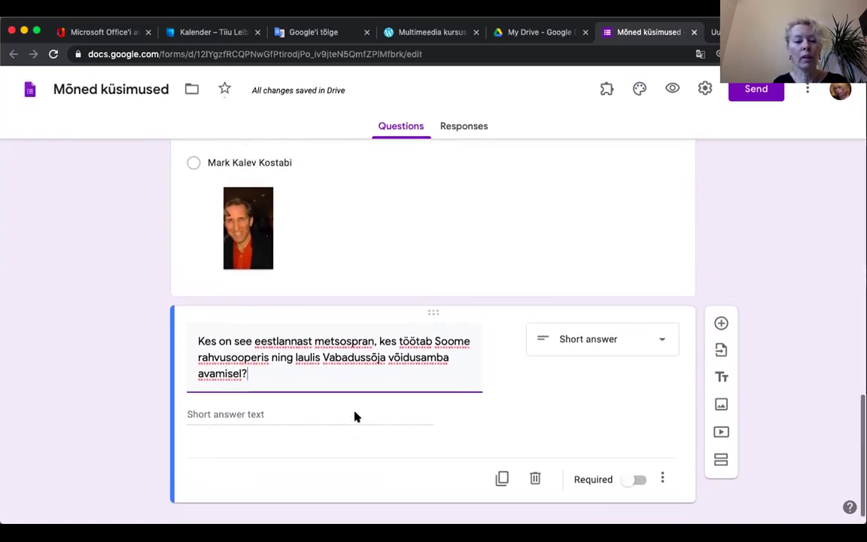
# Step: Make the singer question multiple choice with options Tuul, Kai Rüü and Merle Silmato
pyautogui.click(665, 340)
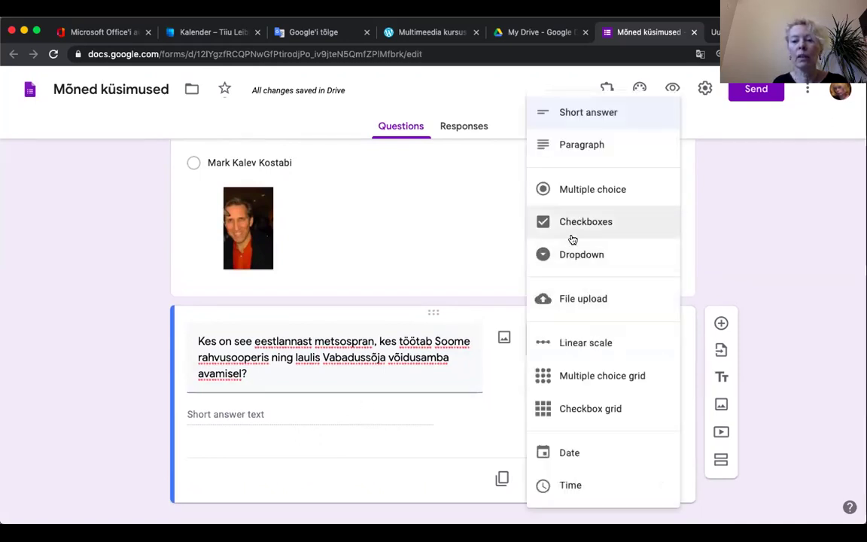
pyautogui.click(581, 191)
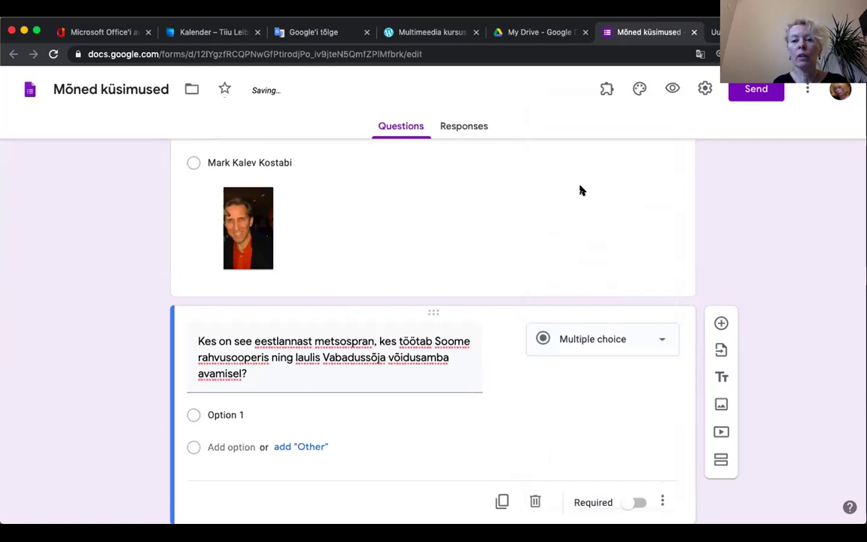
pyautogui.click(223, 413)
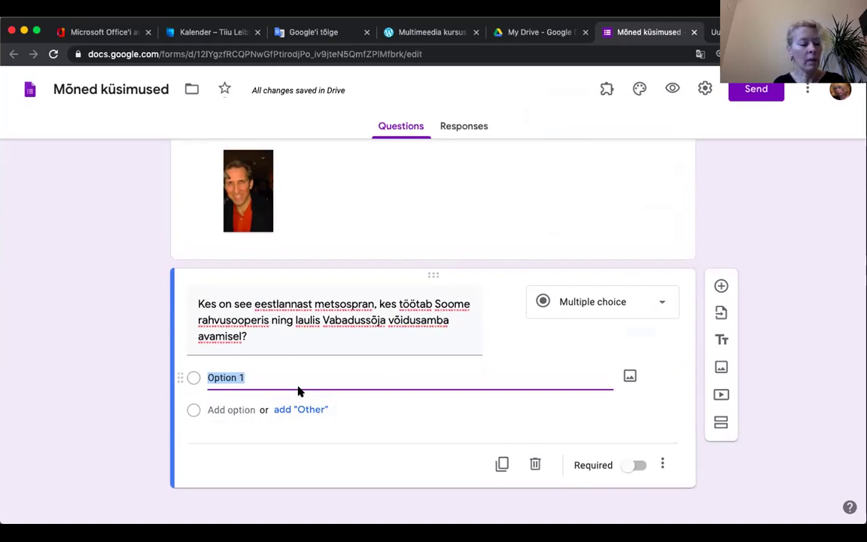
pyautogui.write('Tuuli Dede')
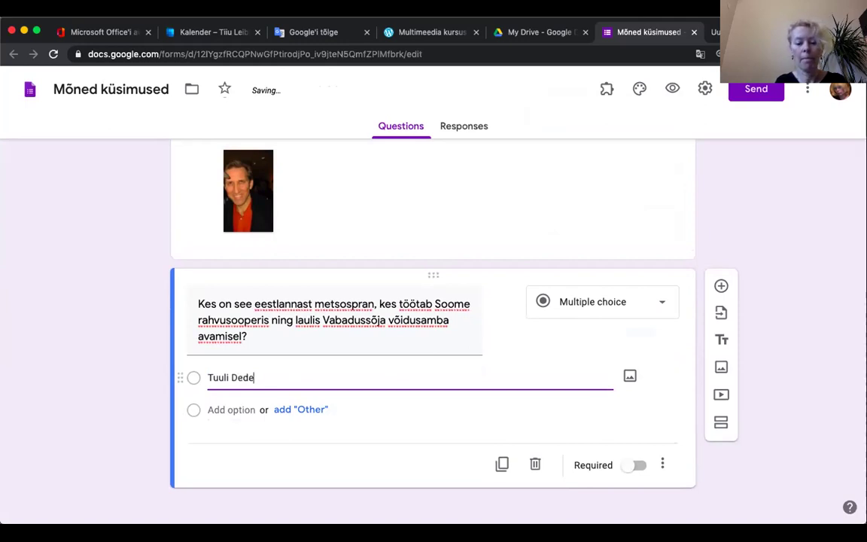
pyautogui.press('Return')
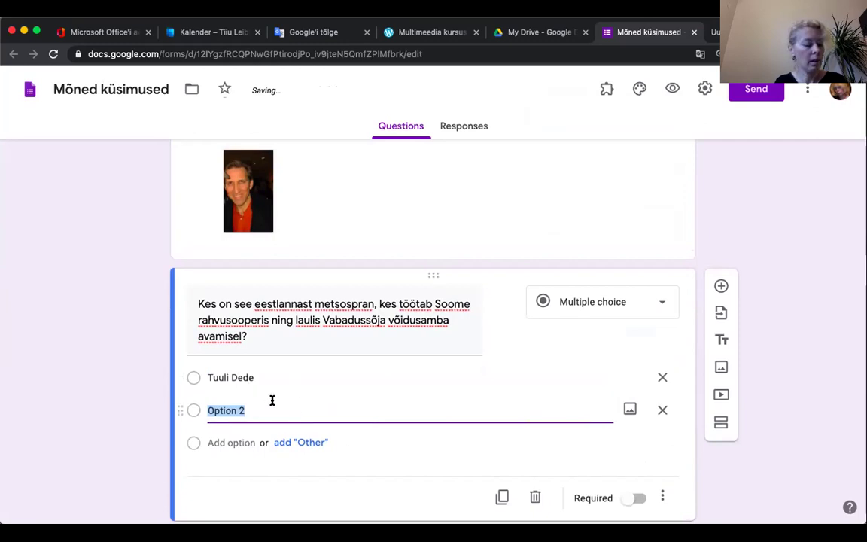
pyautogui.write('Kai R')
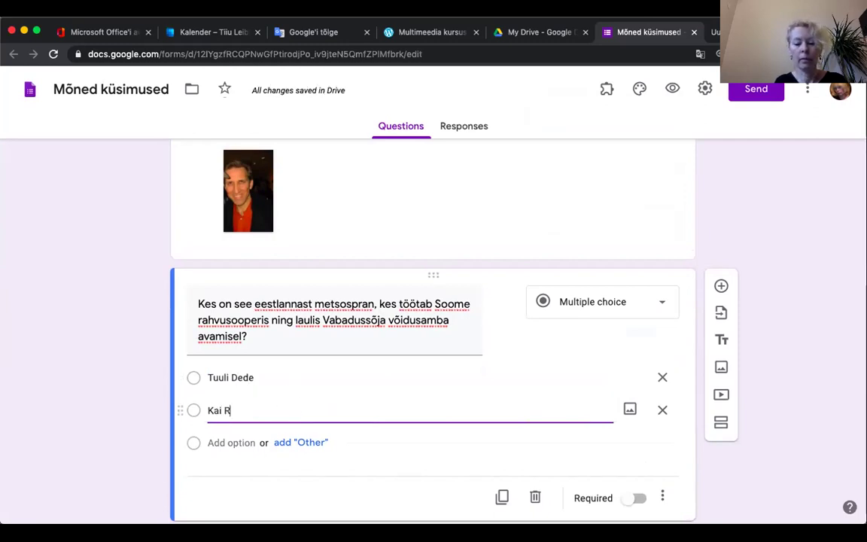
pyautogui.write('üütel')
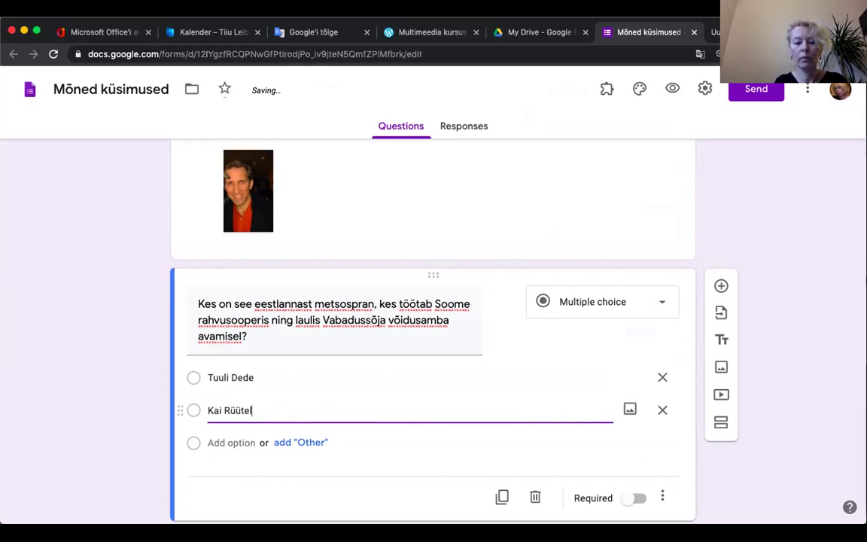
pyautogui.click(232, 442)
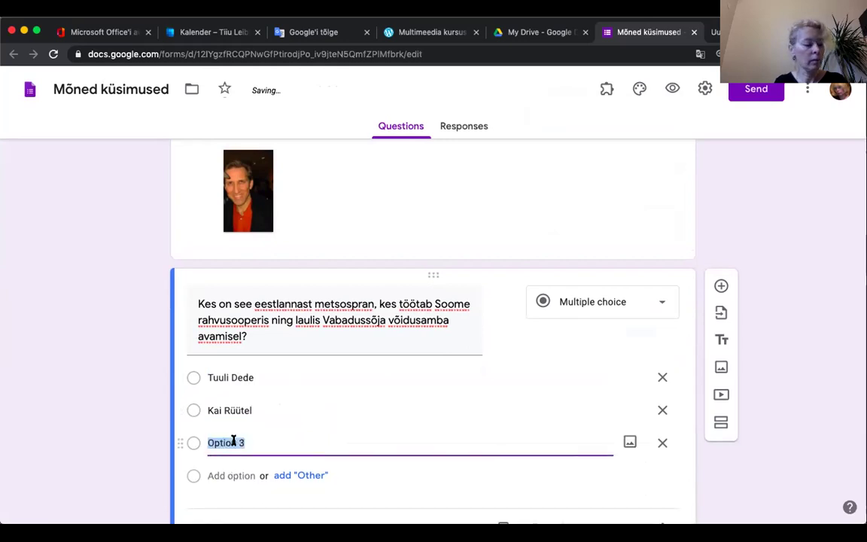
pyautogui.write('Merle S')
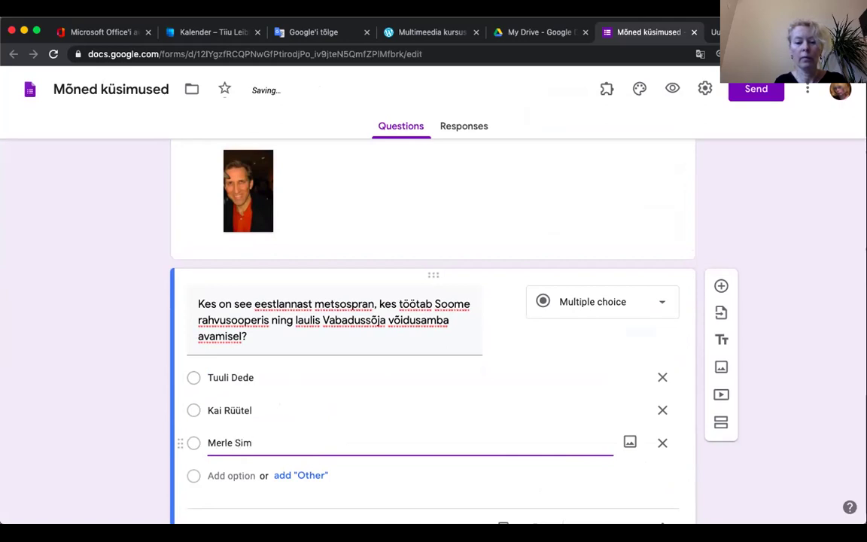
pyautogui.write('ilmat')
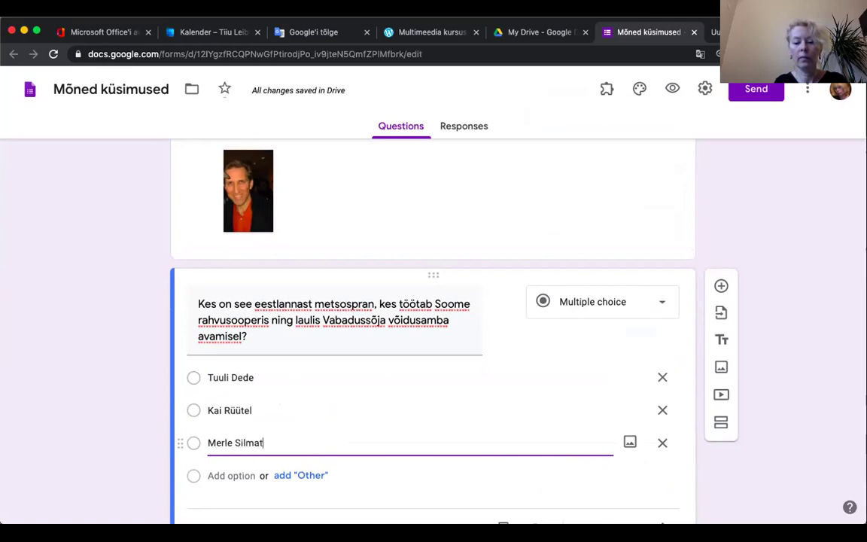
pyautogui.write('o')
# Step: Mark the singer question as required
pyautogui.scroll(-2, 368, 443)
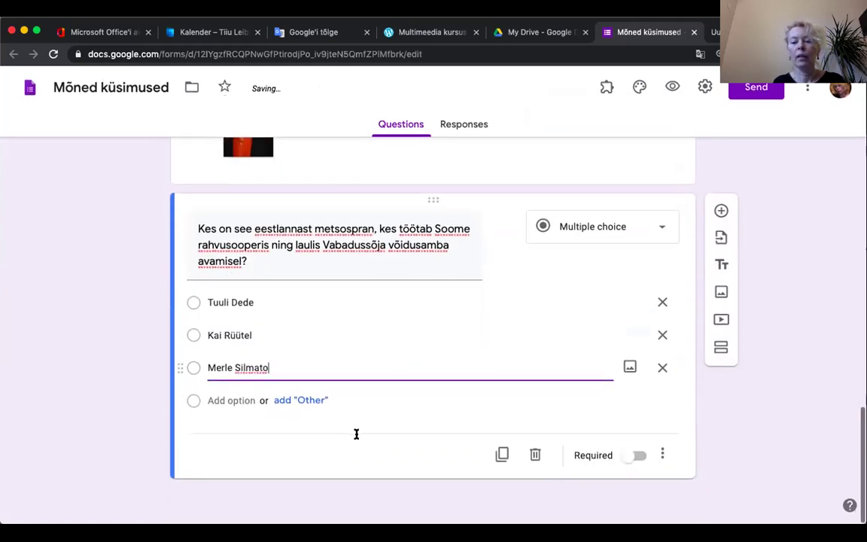
pyautogui.click(637, 457)
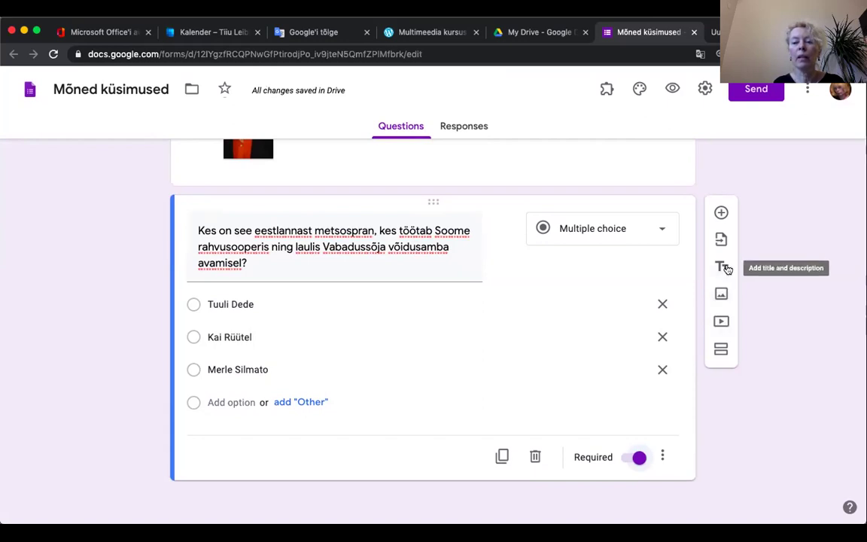
pyautogui.click(720, 268)
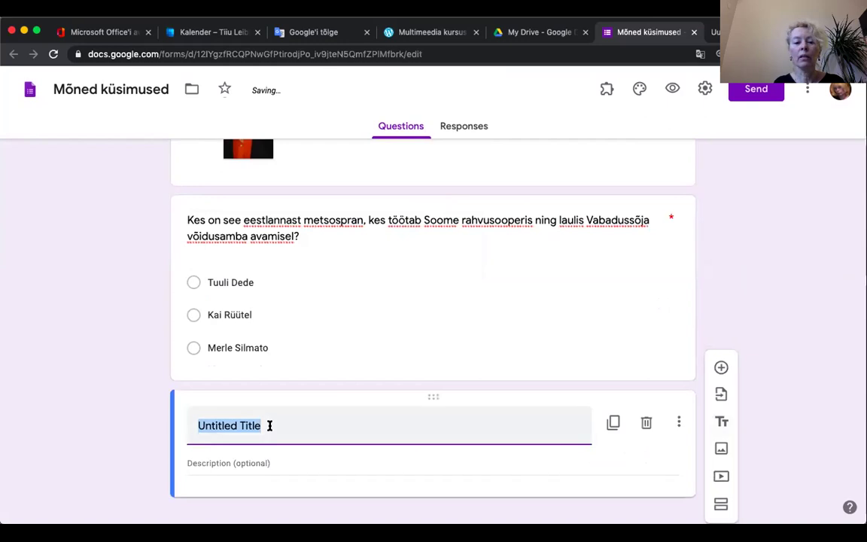
# Step: Title the closing block 'Aitäh vastamast!' and scroll back up to section 2
pyautogui.write('Aitäh vastamast!')
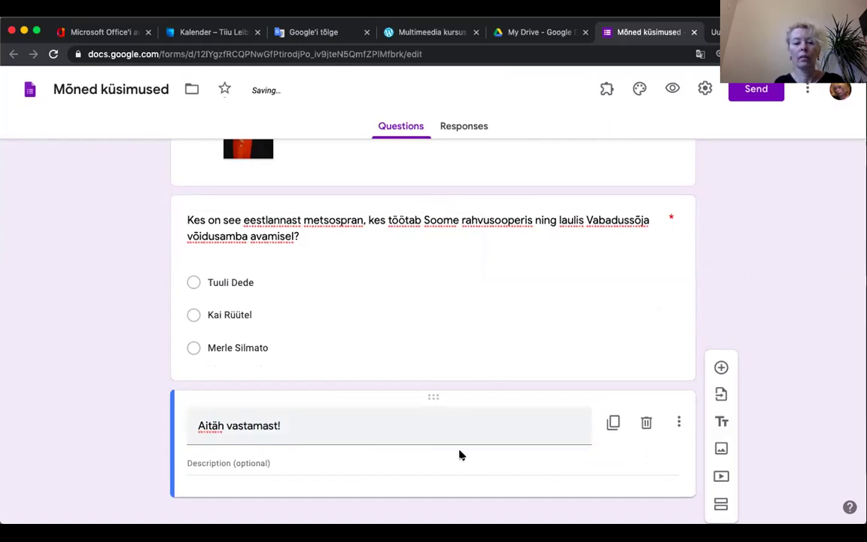
pyautogui.scroll(2, 725, 239)
pyautogui.scroll(10, 725, 238)
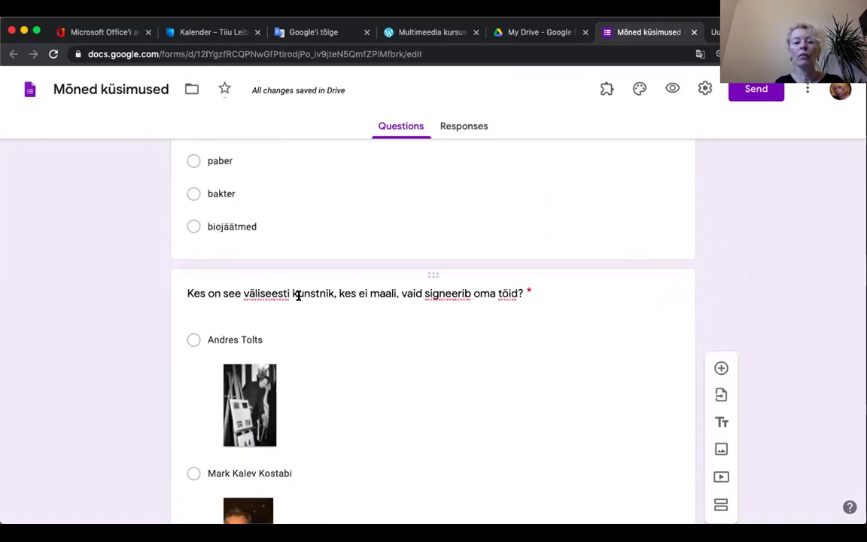
pyautogui.scroll(12, 520, 294)
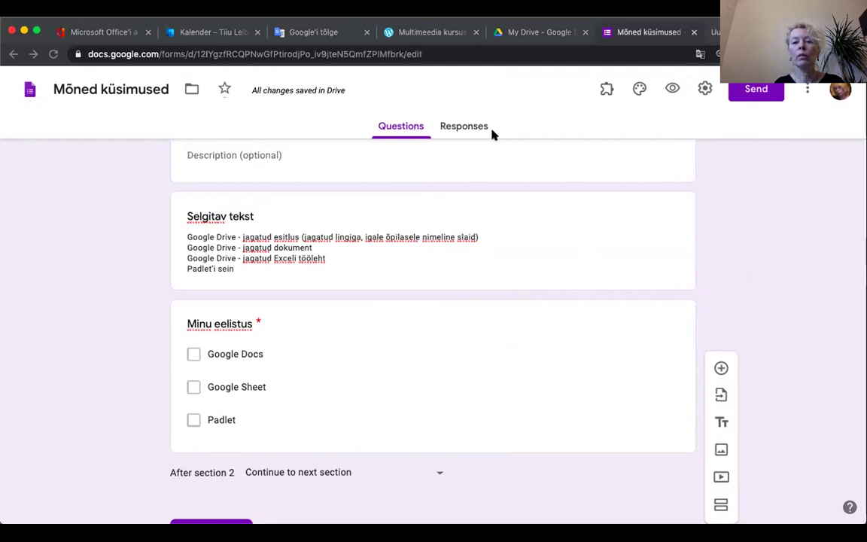
pyautogui.scroll(-1, 537, 101)
pyautogui.scroll(-1, 537, 100)
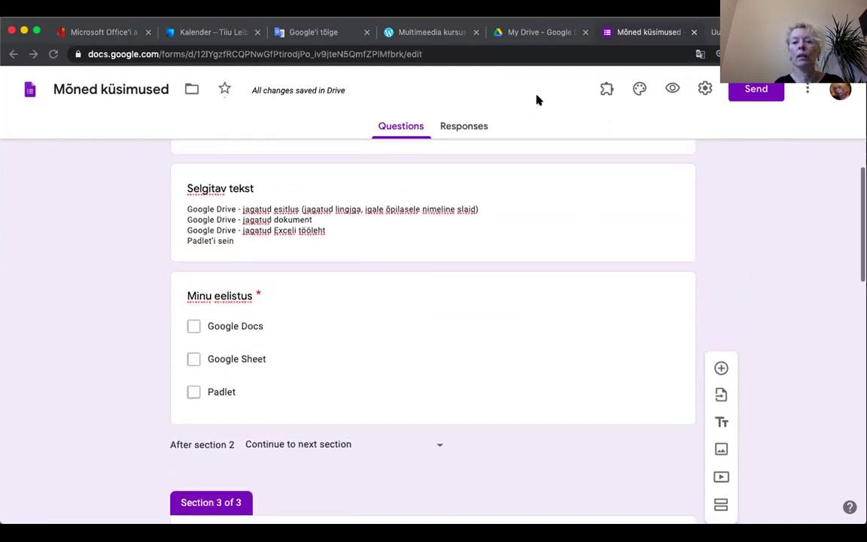
pyautogui.scroll(2, 539, 124)
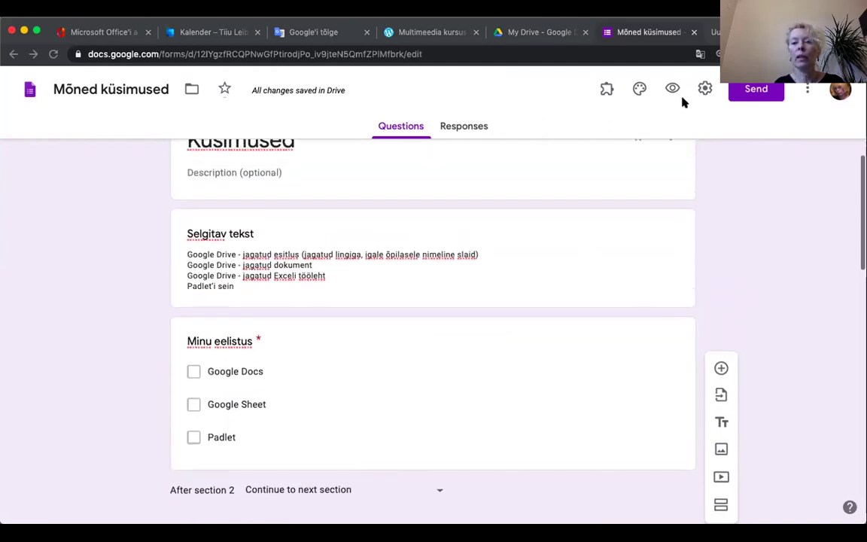
# Step: In Settings, turn on 'Limit to 1 response' and 'See summary charts and text responses'
pyautogui.click(705, 88)
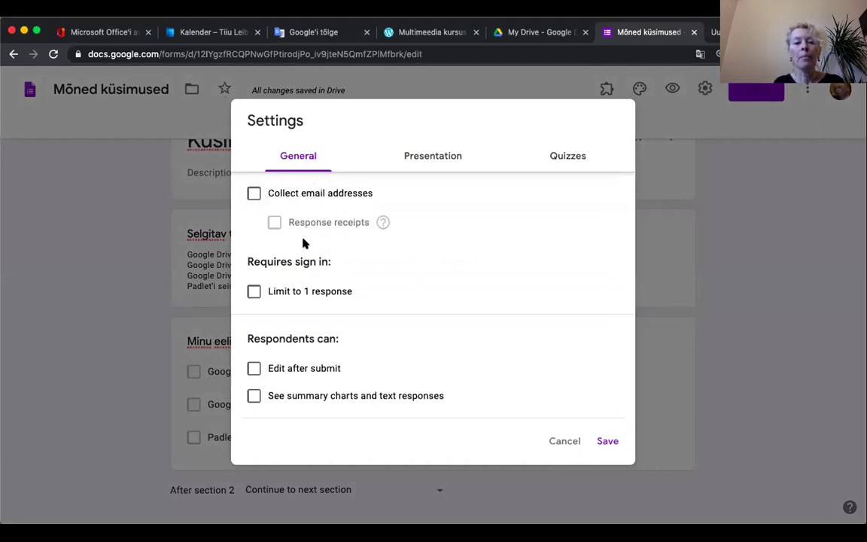
pyautogui.click(254, 292)
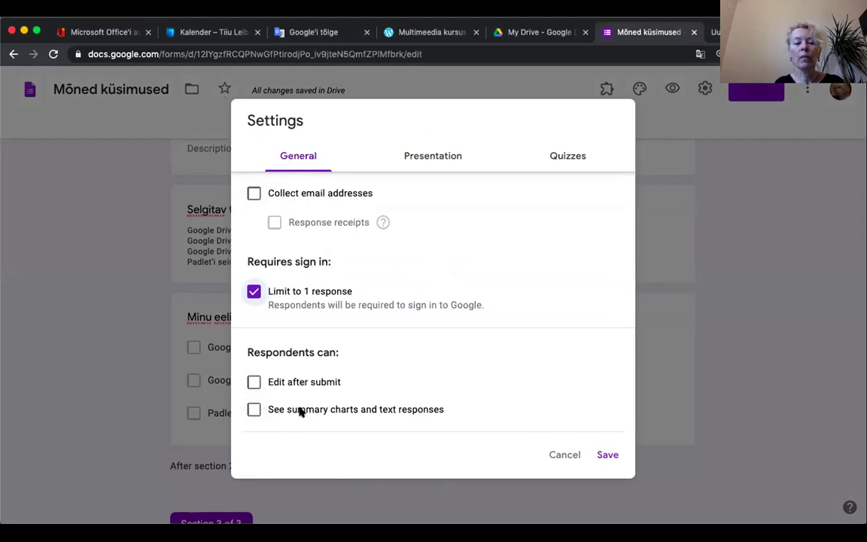
pyautogui.click(254, 410)
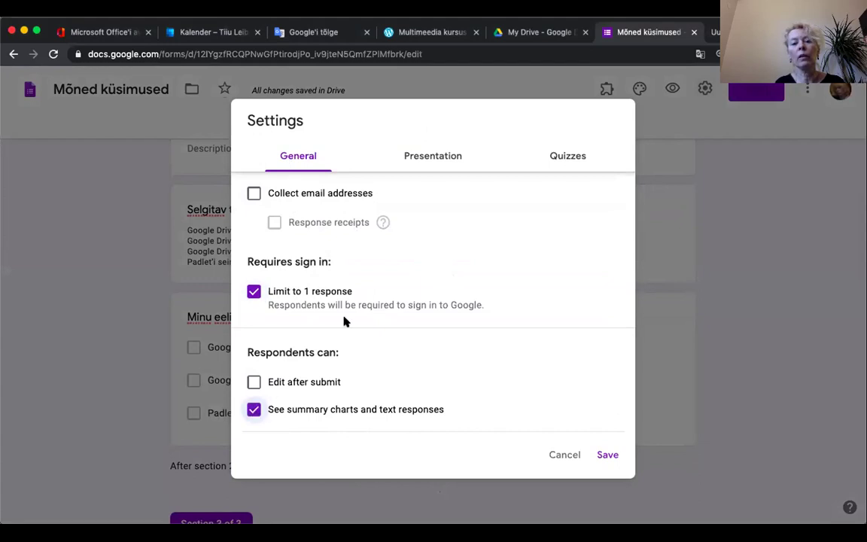
# Step: Save the response settings, then enable Show progress bar and Shuffle question order
pyautogui.click(607, 456)
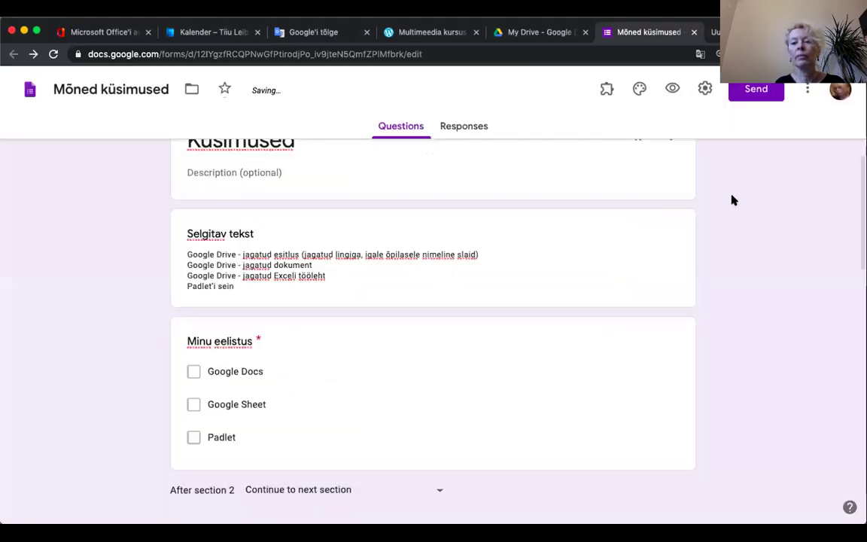
pyautogui.click(704, 89)
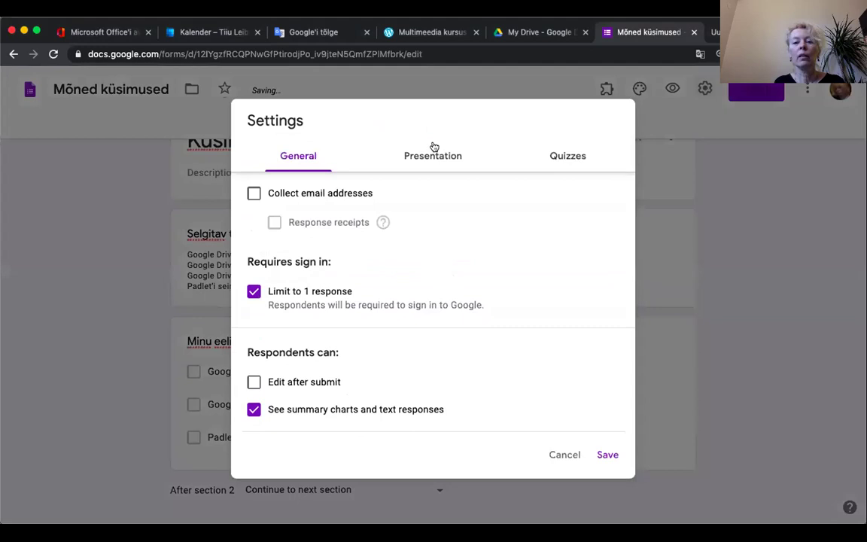
pyautogui.click(439, 156)
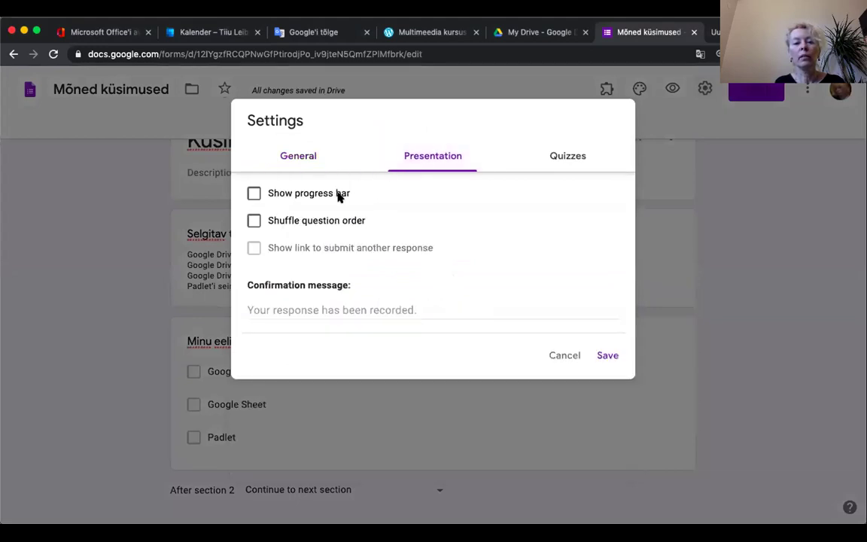
pyautogui.click(254, 194)
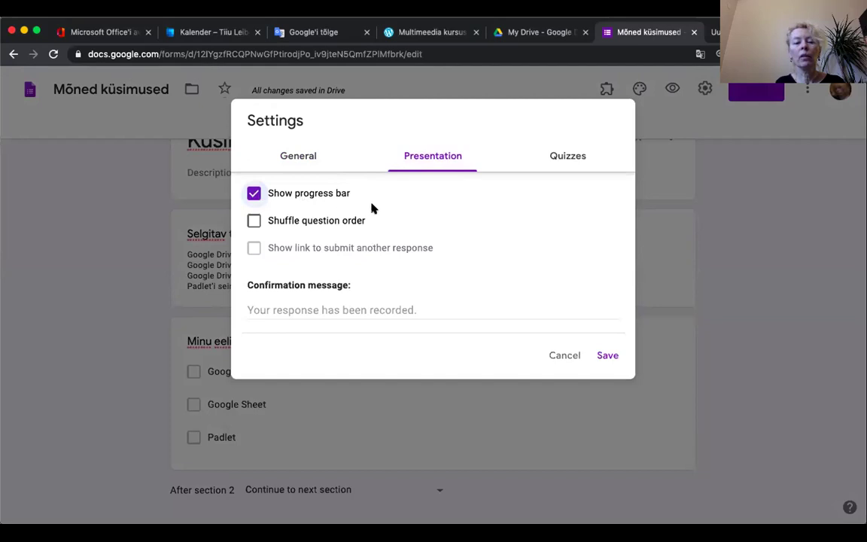
pyautogui.click(254, 221)
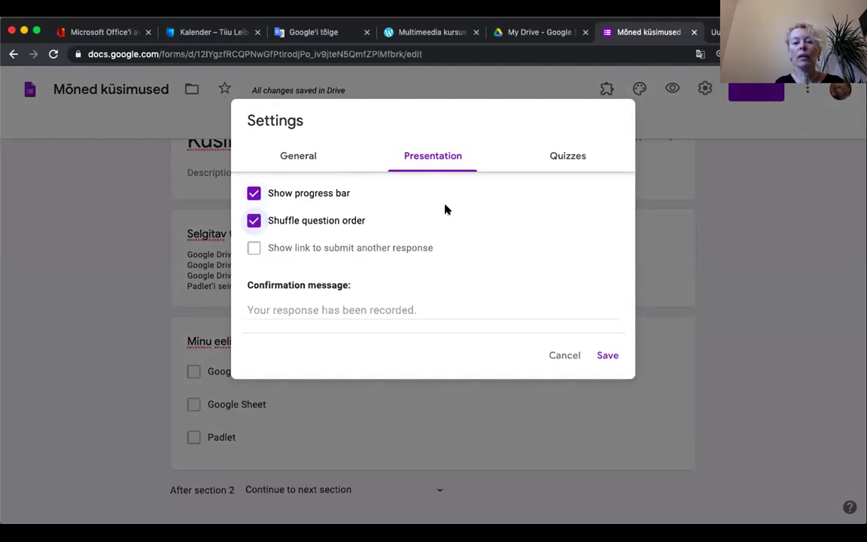
# Step: Make the form a quiz that releases grades immediately after submission, and save
pyautogui.click(565, 159)
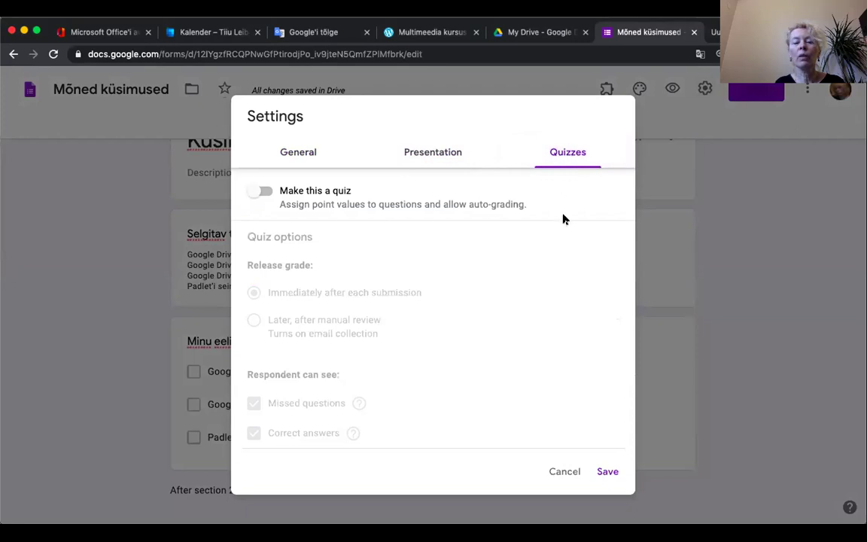
pyautogui.click(263, 191)
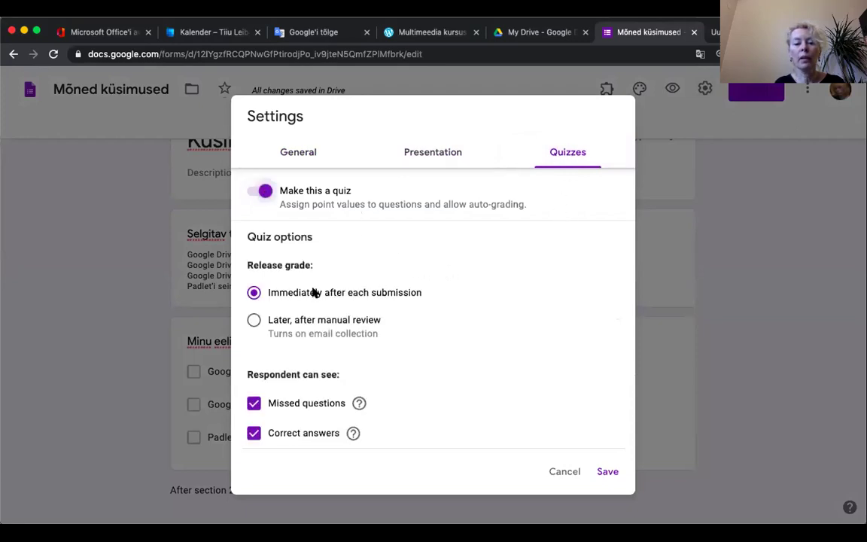
pyautogui.click(253, 320)
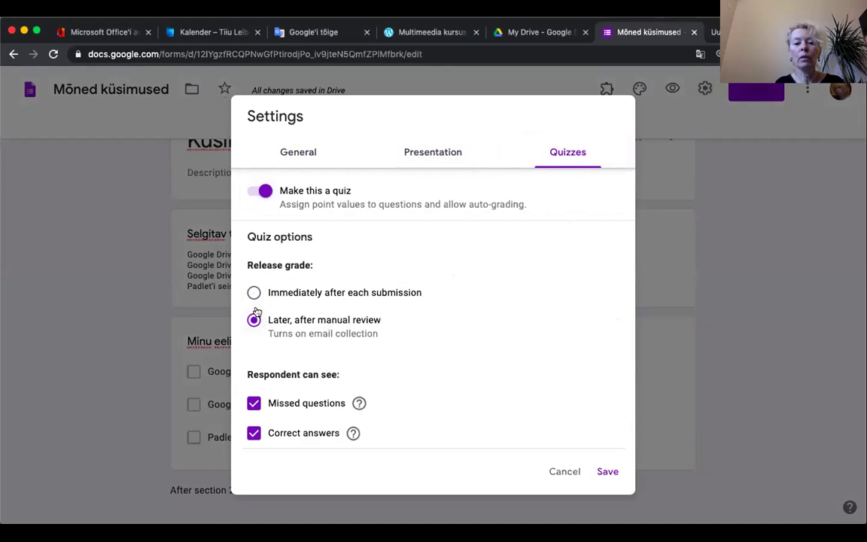
pyautogui.click(254, 293)
pyautogui.scroll(-1, 502, 319)
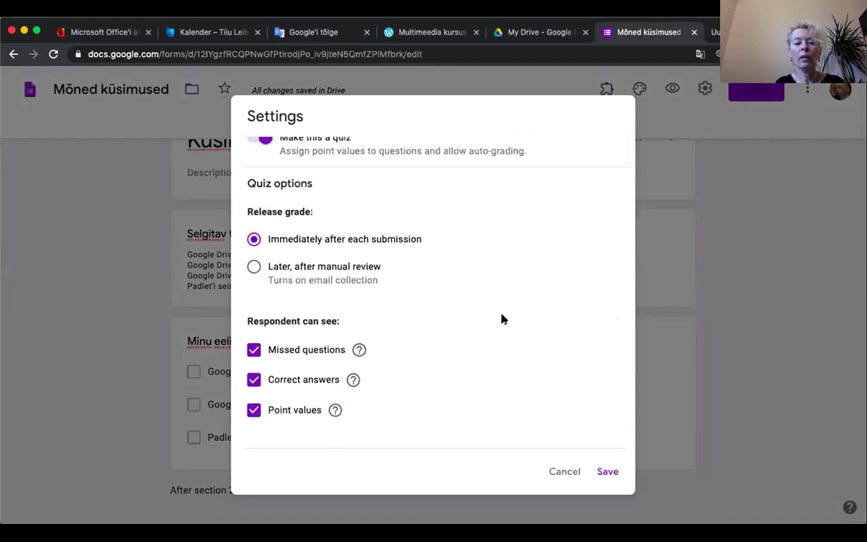
pyautogui.click(606, 471)
# Step: In the TU-103 question's answer key, mark bakter as the correct answer worth 1 point
pyautogui.scroll(10, 424, 300)
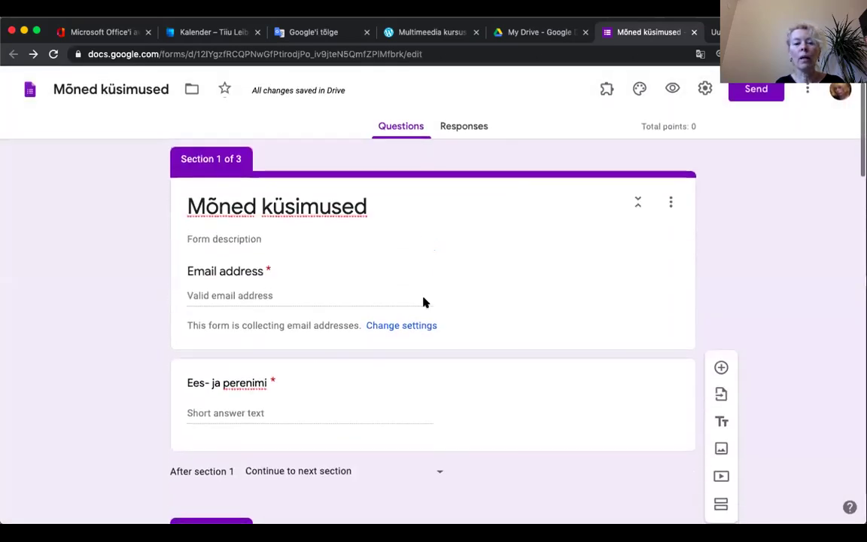
pyautogui.scroll(-5, 423, 302)
pyautogui.scroll(-3, 424, 302)
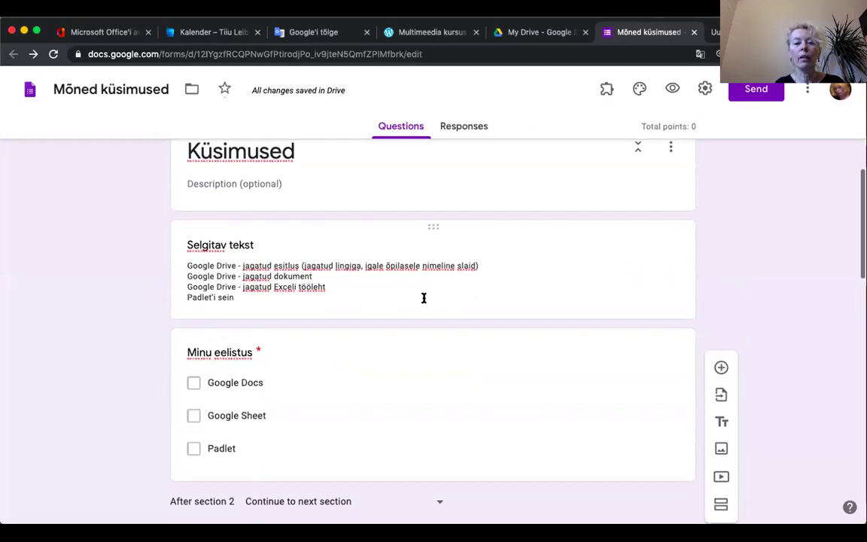
pyautogui.scroll(1, 423, 298)
pyautogui.scroll(3, 423, 298)
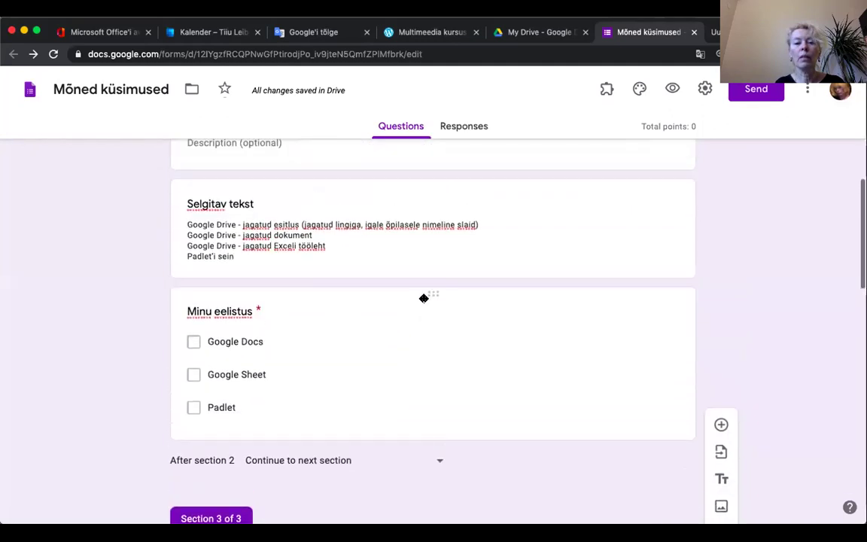
pyautogui.scroll(-1, 424, 302)
pyautogui.scroll(-5, 423, 301)
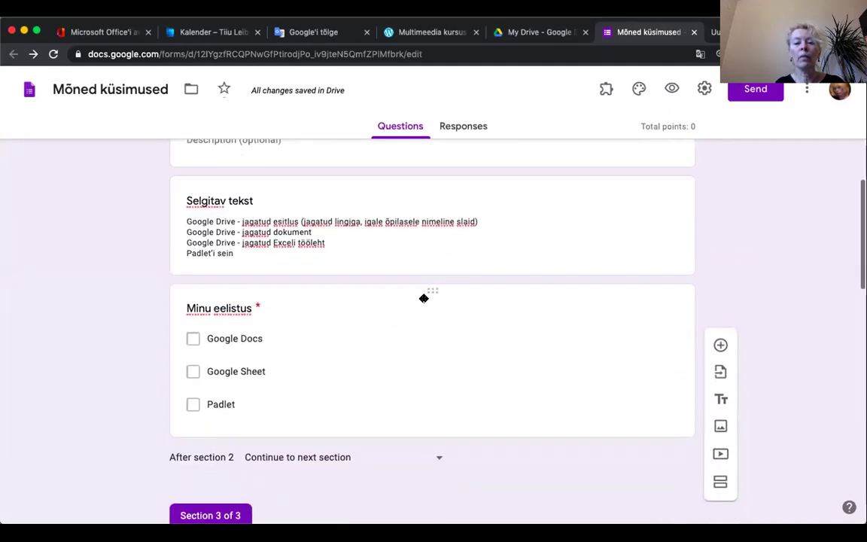
pyautogui.scroll(-1, 424, 300)
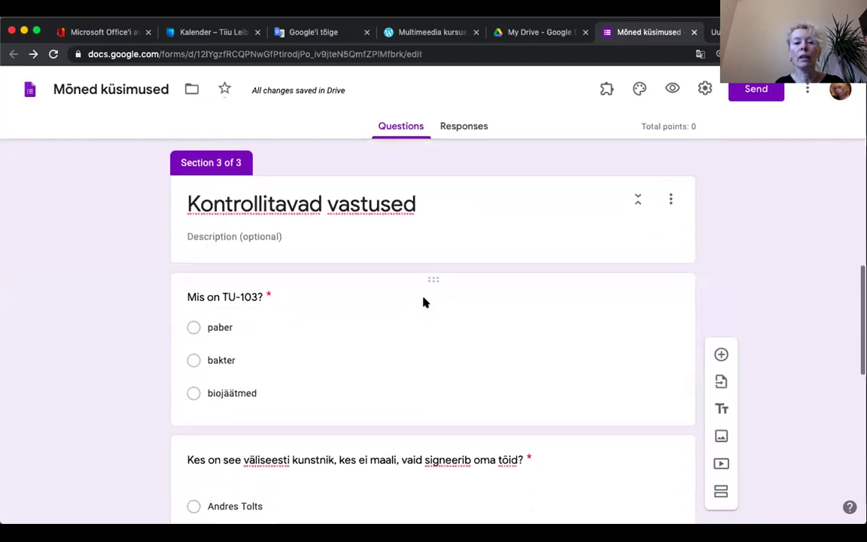
pyautogui.scroll(-2, 424, 301)
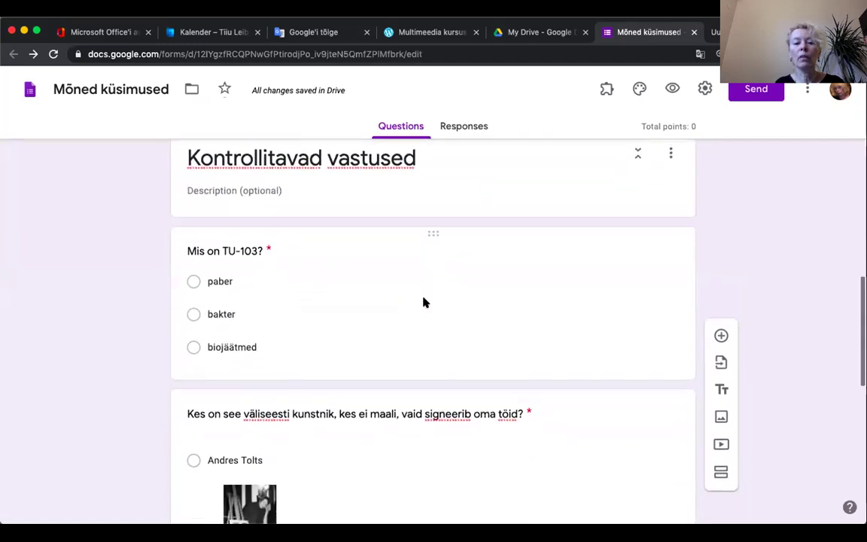
pyautogui.scroll(-1, 376, 316)
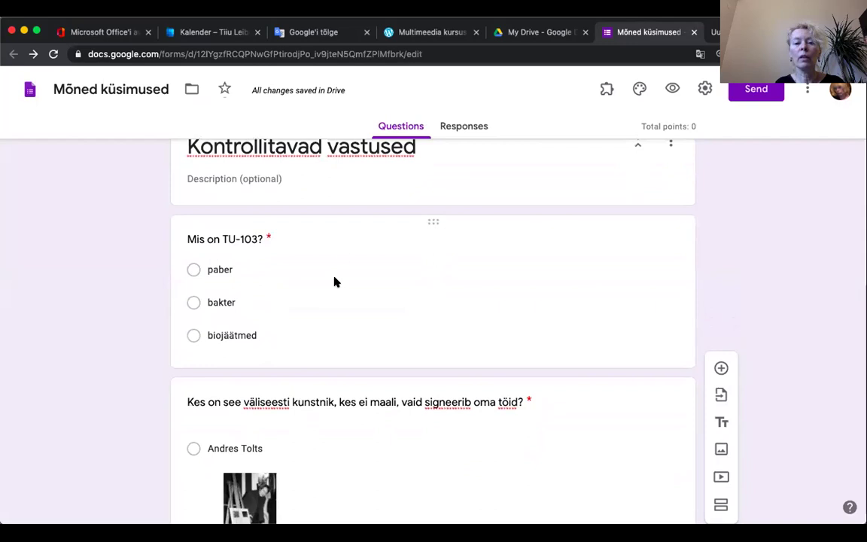
pyautogui.click(343, 225)
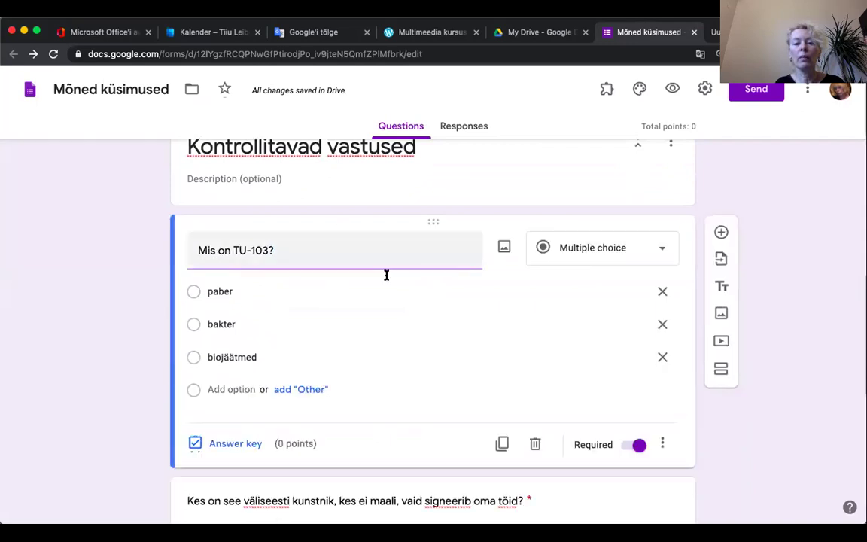
pyautogui.click(229, 444)
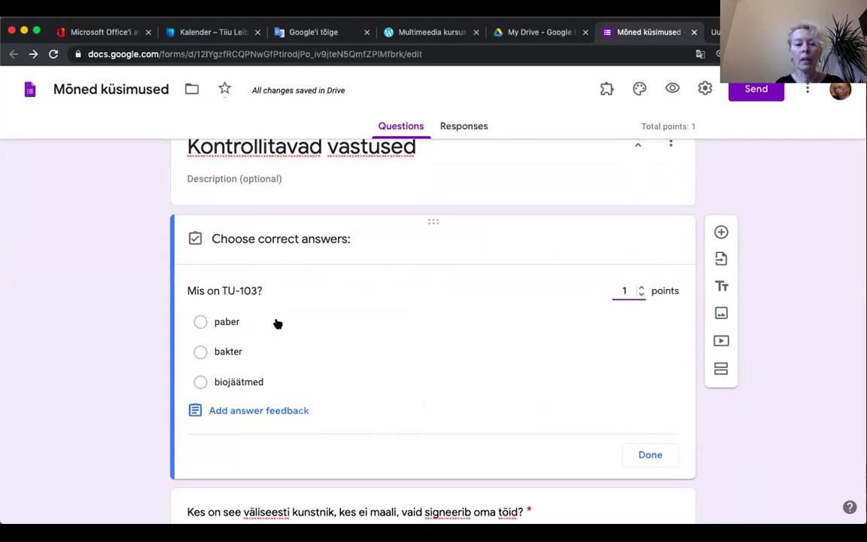
pyautogui.click(200, 352)
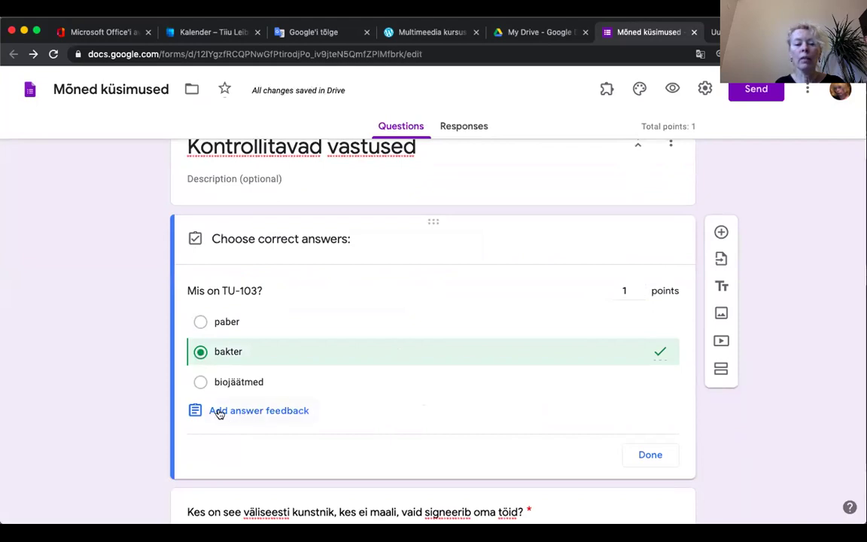
# Step: Add TU-103 feedback: 'Mõtle hoolikalt!' for incorrect and 'Tubli töö!' for correct answers
pyautogui.click(248, 411)
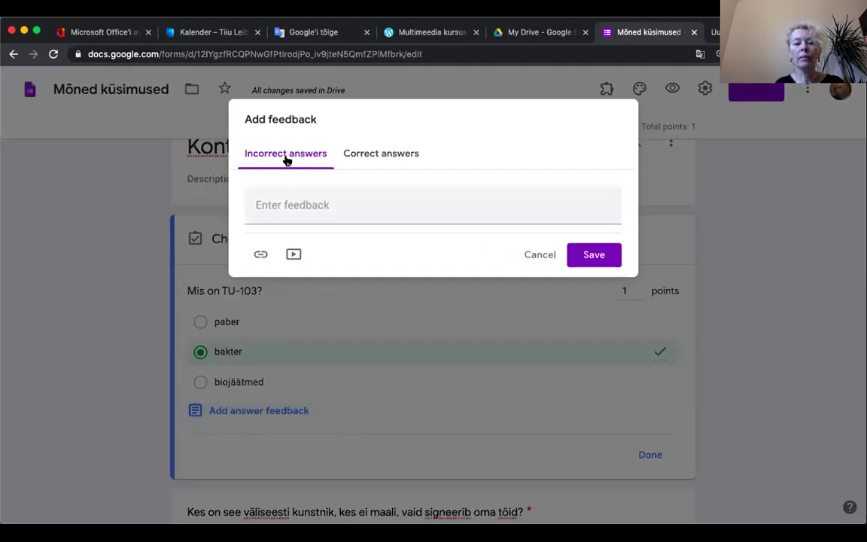
pyautogui.click(332, 204)
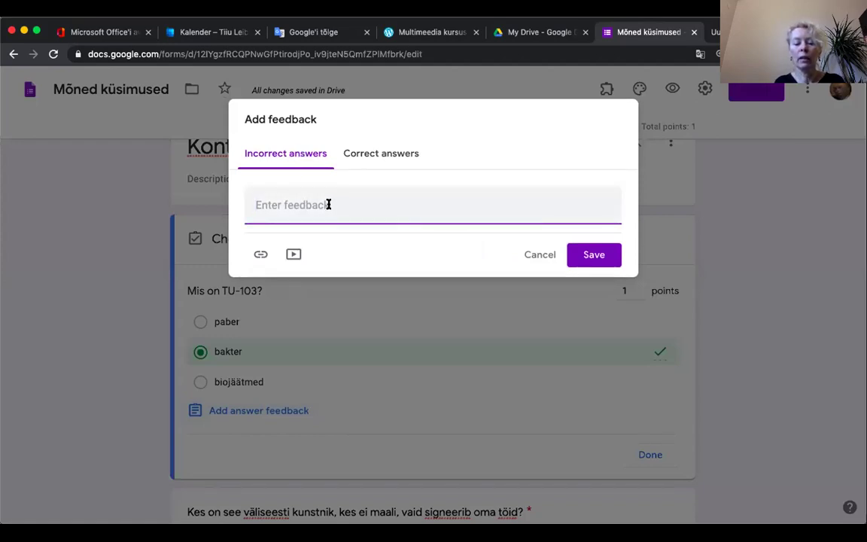
pyautogui.write('Mõtle hoolikalt!')
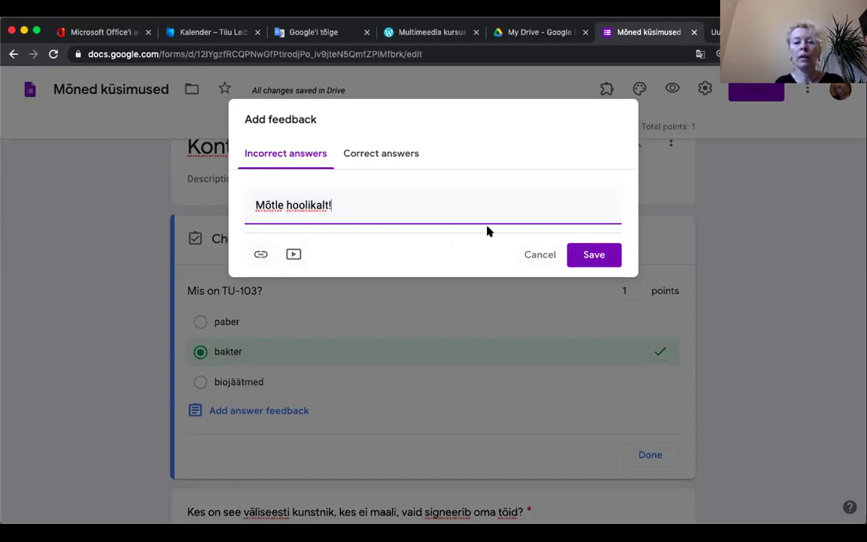
pyautogui.click(380, 154)
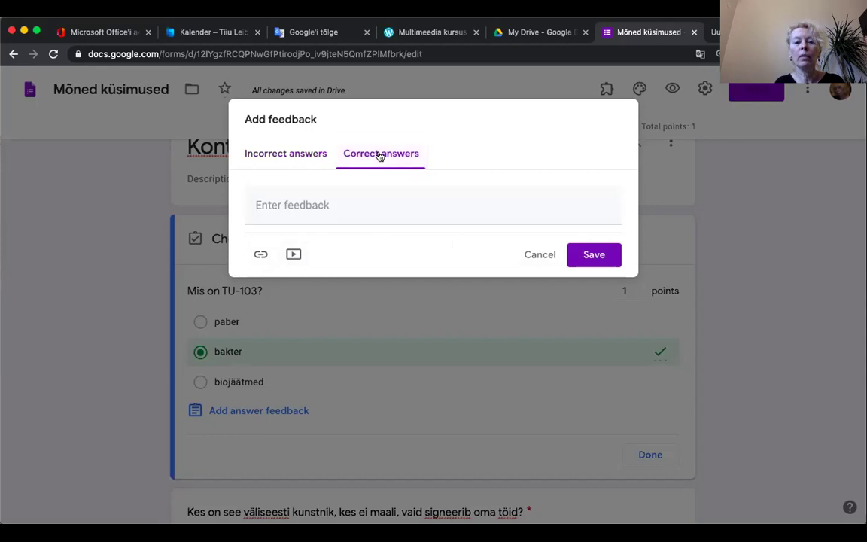
pyautogui.click(291, 208)
pyautogui.write('T')
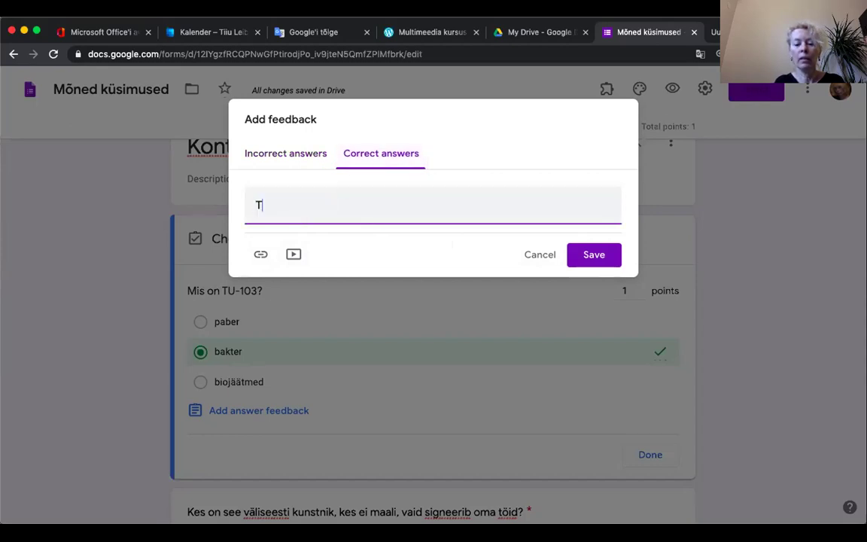
pyautogui.write('ubli töö')
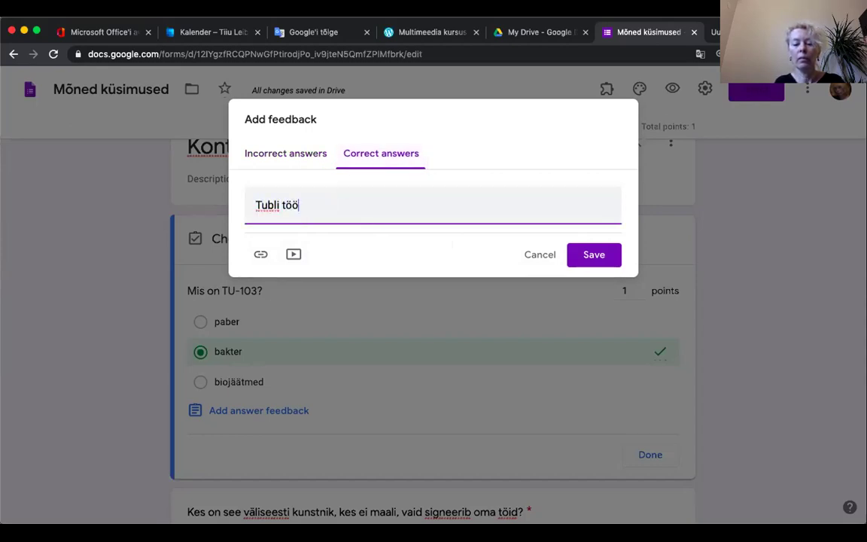
pyautogui.click(590, 254)
pyautogui.scroll(-5, 441, 383)
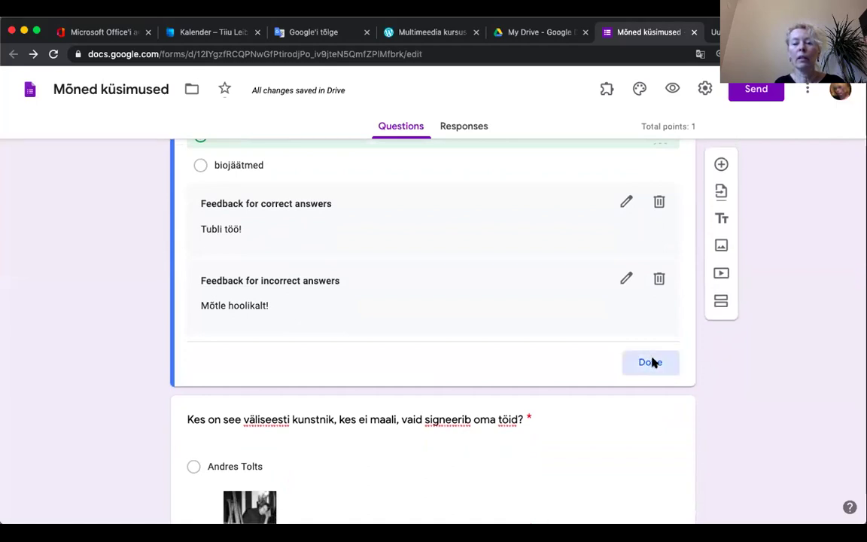
pyautogui.click(651, 363)
# Step: In the artist question's answer key, mark Mark Kalev Kostabi as correct
pyautogui.scroll(-4, 423, 391)
pyautogui.scroll(-3, 423, 396)
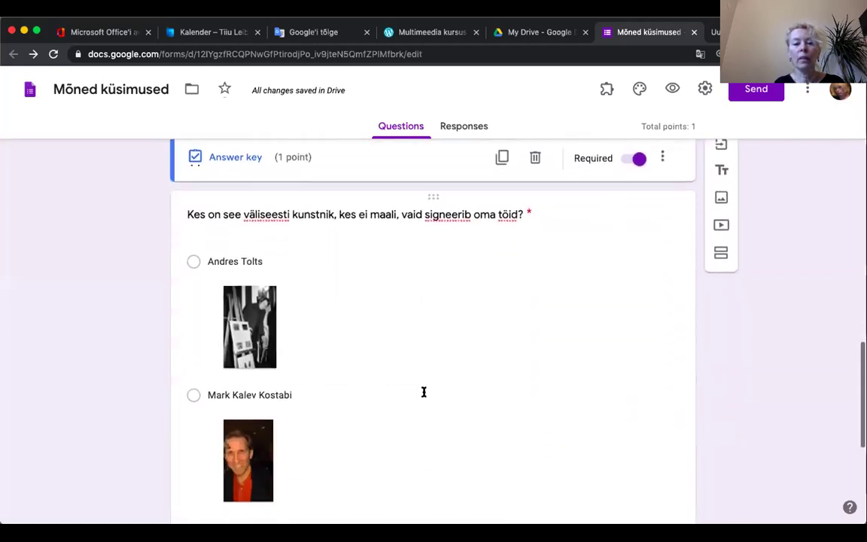
pyautogui.scroll(-1, 423, 396)
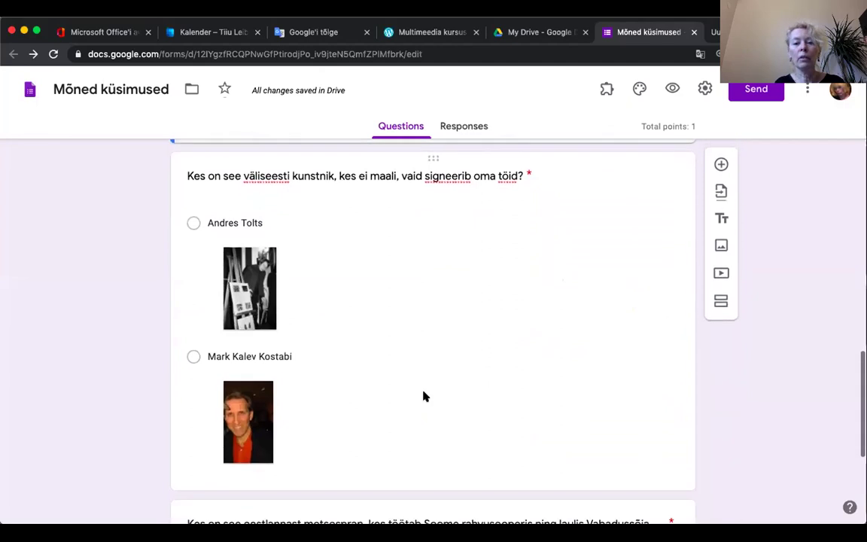
pyautogui.click(459, 335)
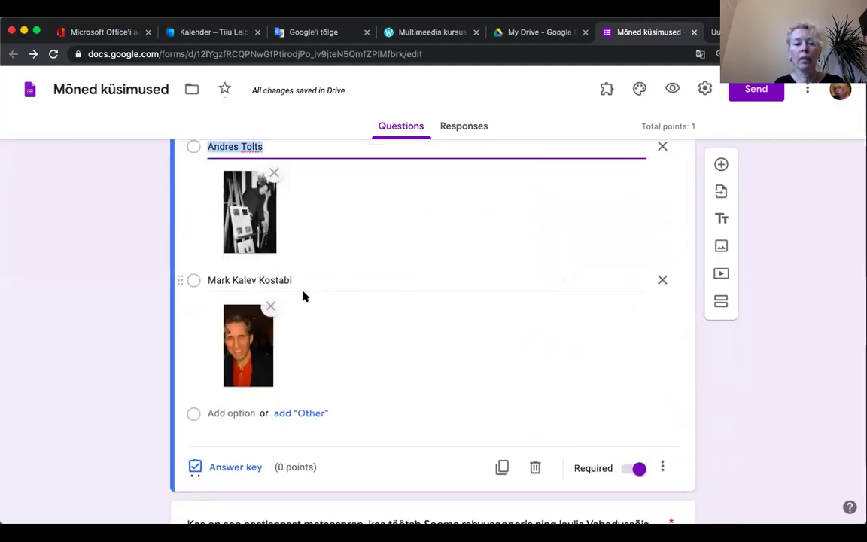
pyautogui.scroll(2, 418, 327)
pyautogui.scroll(-3, 419, 328)
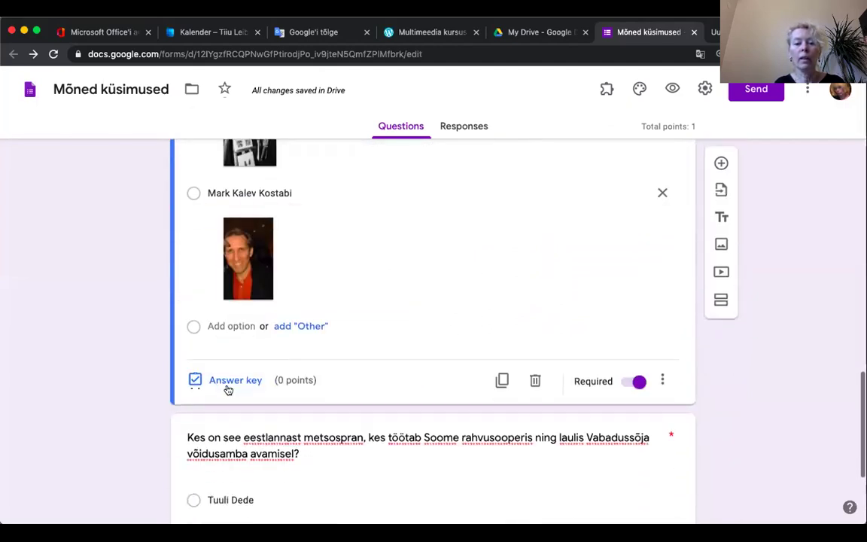
pyautogui.click(230, 387)
pyautogui.scroll(2, 425, 311)
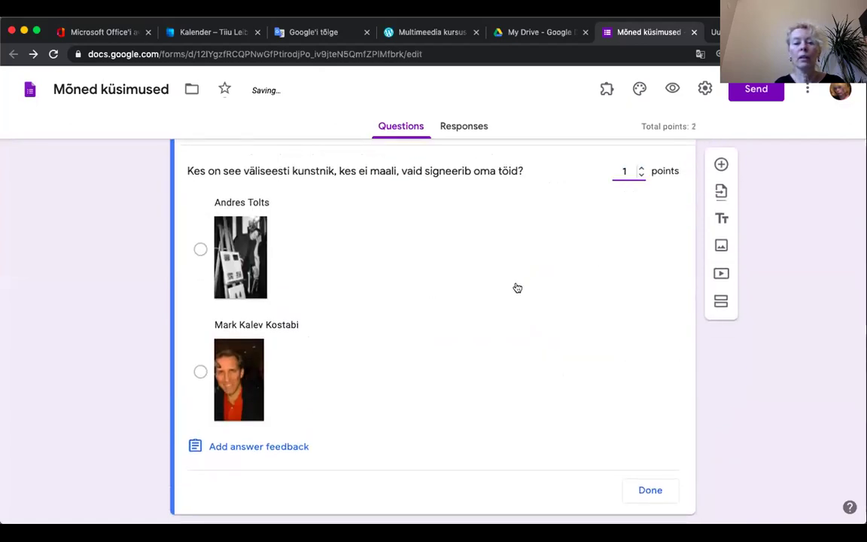
pyautogui.scroll(-1, 505, 286)
pyautogui.click(200, 337)
pyautogui.scroll(-1, 460, 319)
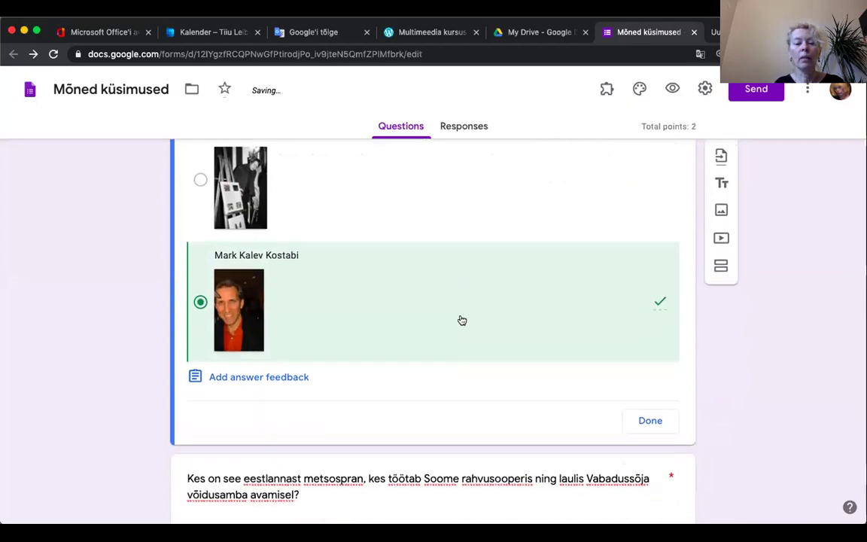
# Step: Add artist feedback 'Loe hoolikamalt!' for incorrect and 'Väga hea!' for correct, then finish the key
pyautogui.click(252, 363)
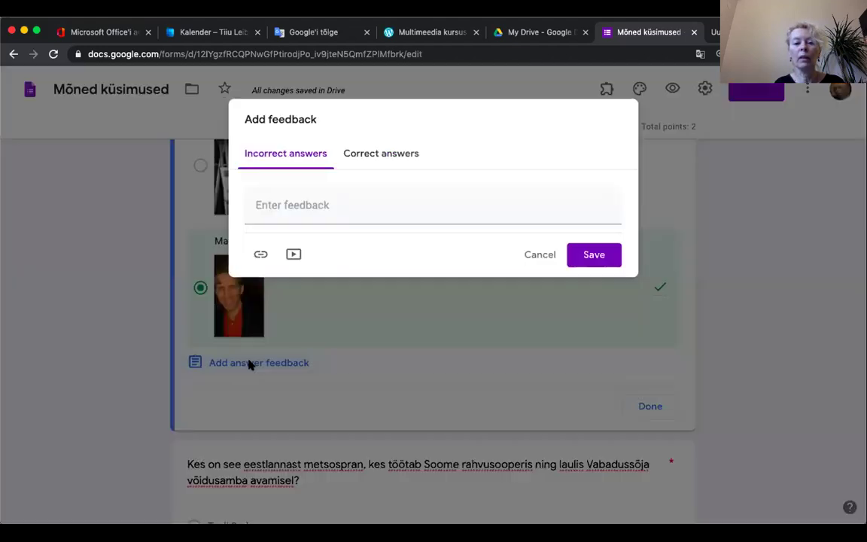
pyautogui.click(273, 204)
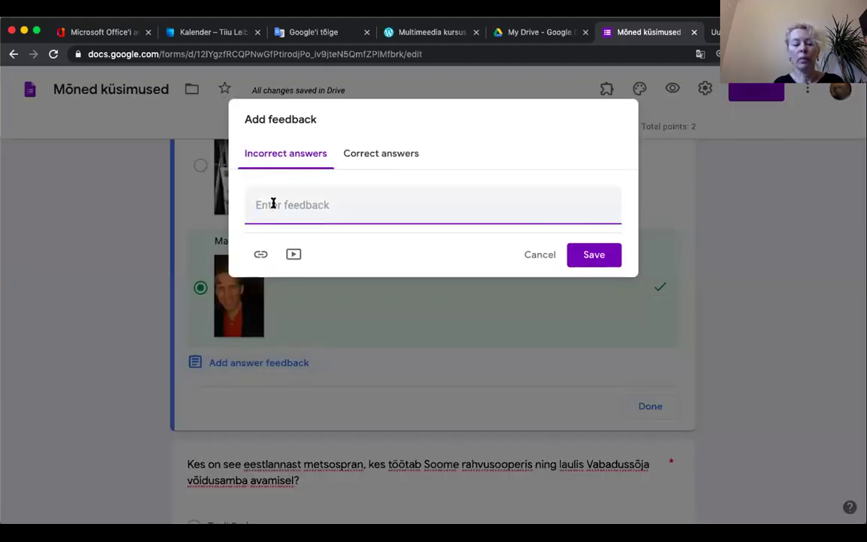
pyautogui.write('Loe hoolikamalt!')
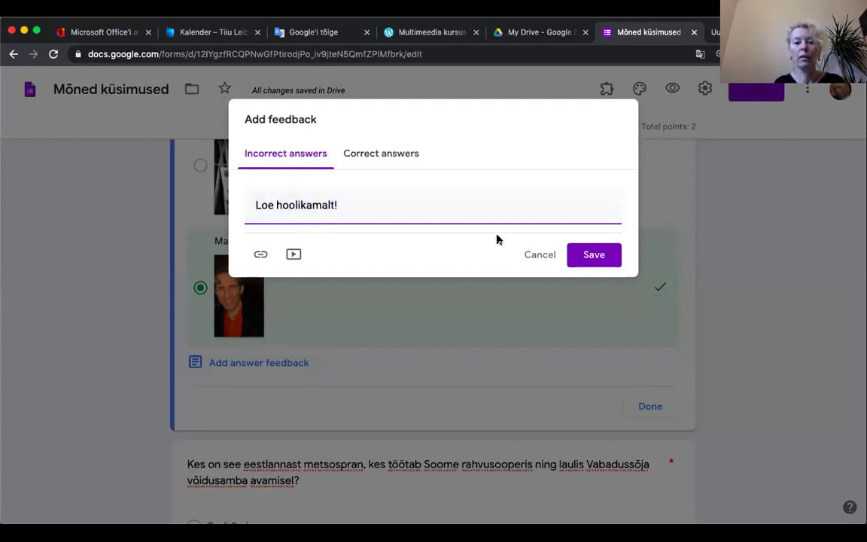
pyautogui.click(393, 147)
pyautogui.click(291, 202)
pyautogui.write('Väga hea!')
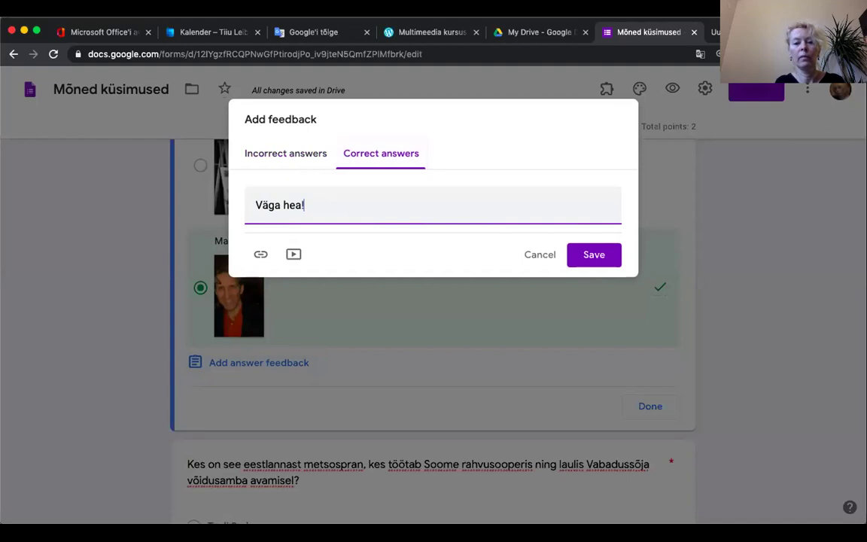
pyautogui.click(584, 253)
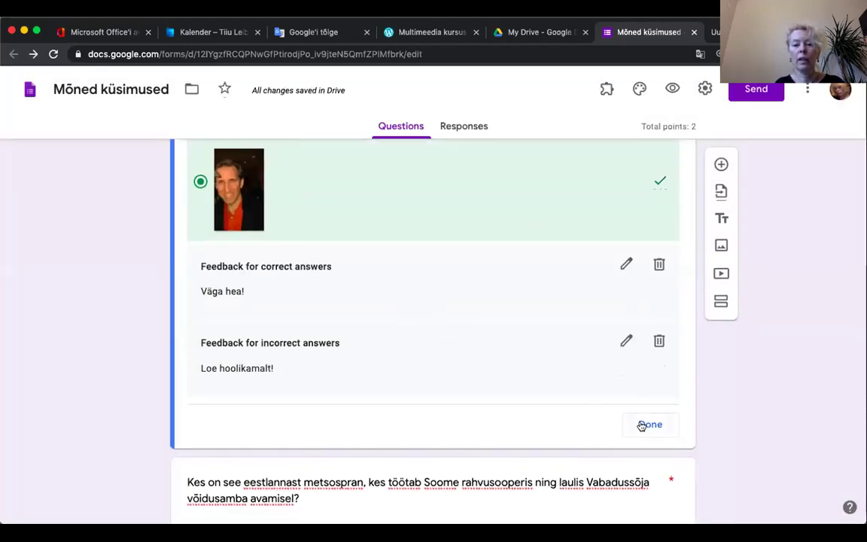
pyautogui.click(641, 426)
# Step: Set Merle Silmato as the mezzo-soprano question's correct answer, then scroll back to the top
pyautogui.scroll(-4, 435, 406)
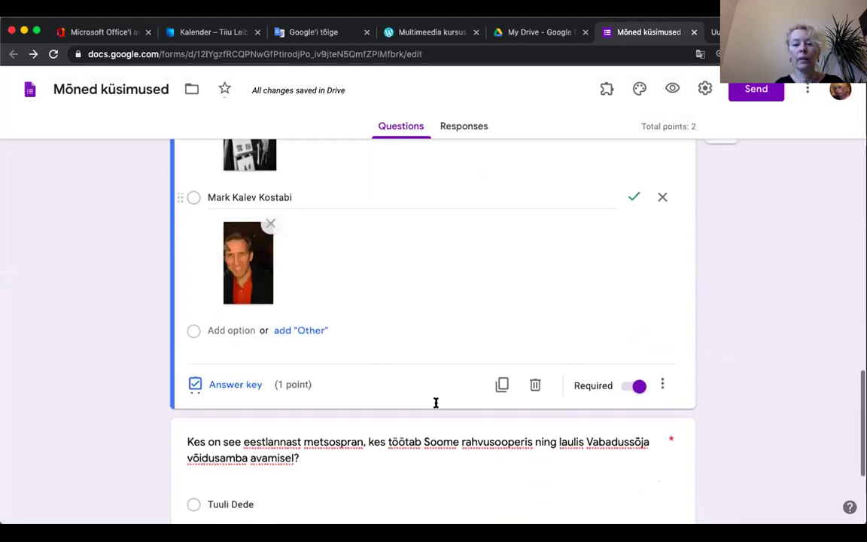
pyautogui.scroll(-3, 435, 403)
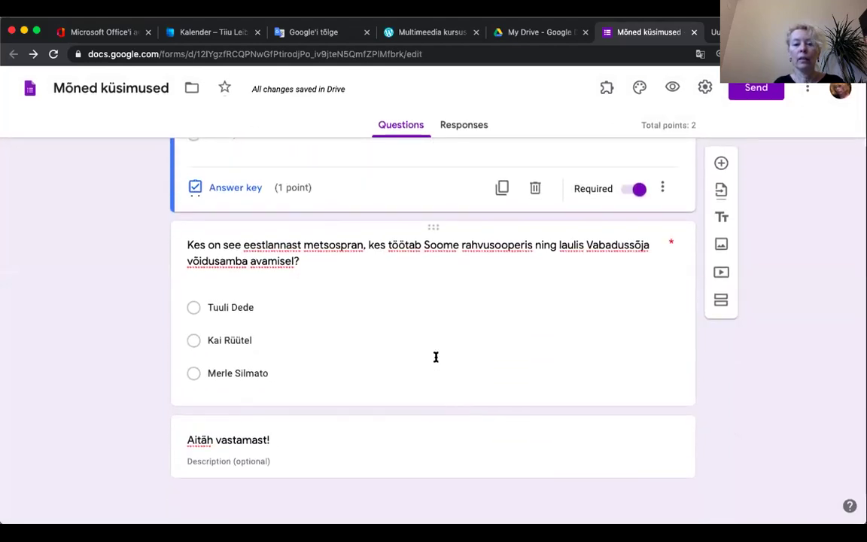
pyautogui.click(414, 269)
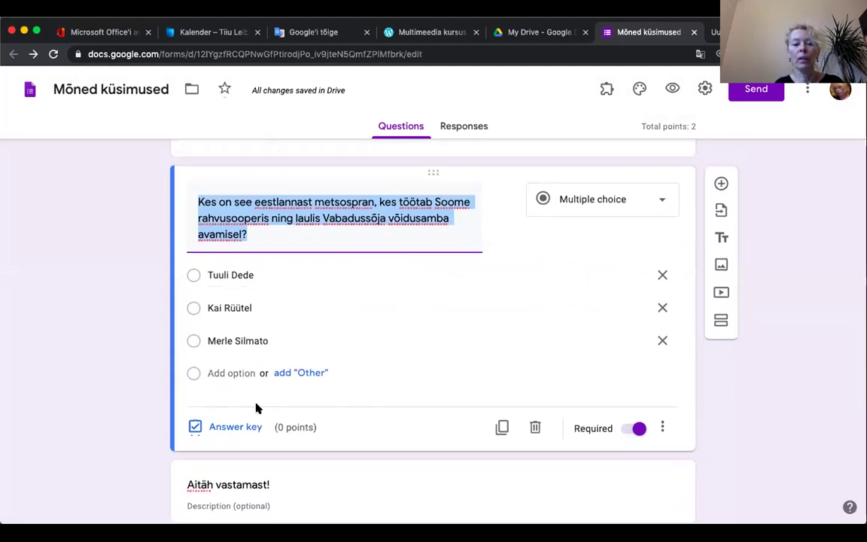
pyautogui.click(230, 426)
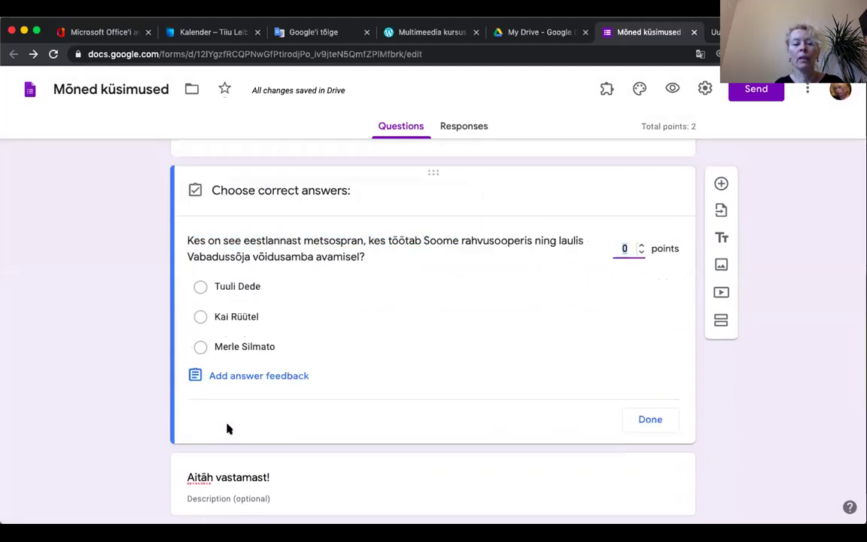
pyautogui.click(201, 349)
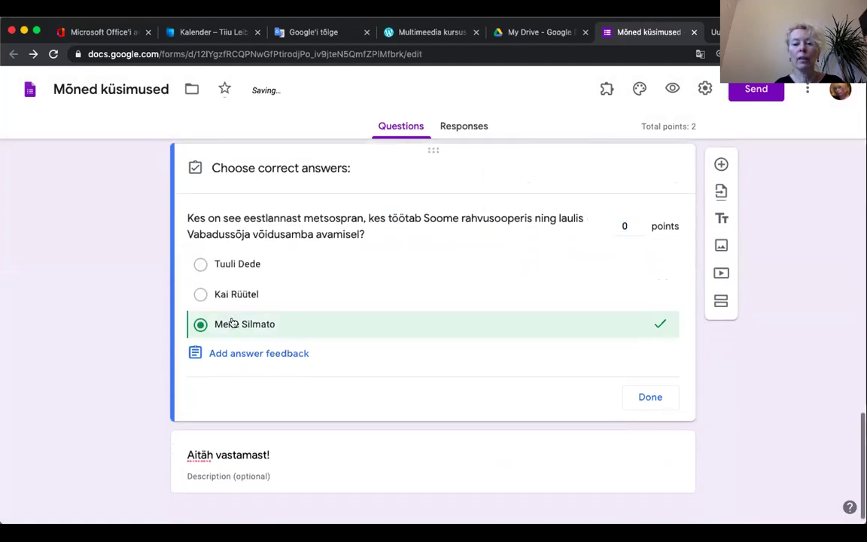
pyautogui.click(648, 397)
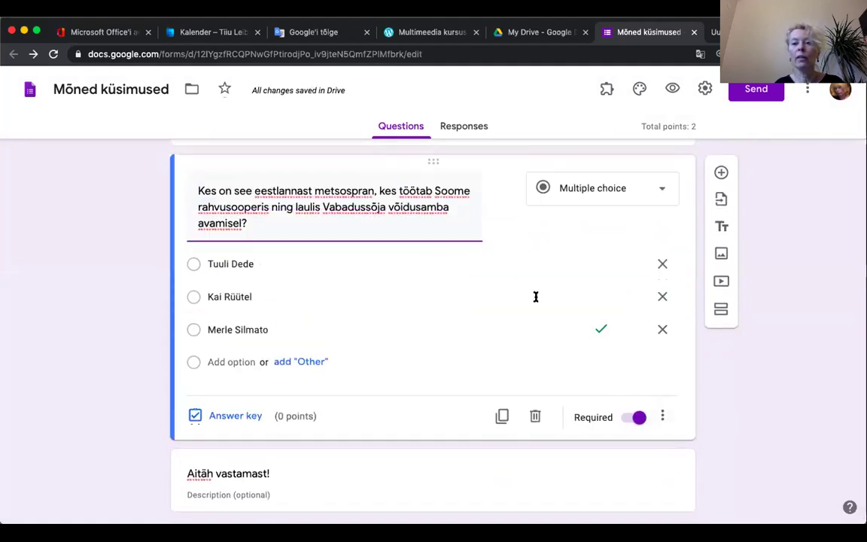
pyautogui.scroll(15, 527, 235)
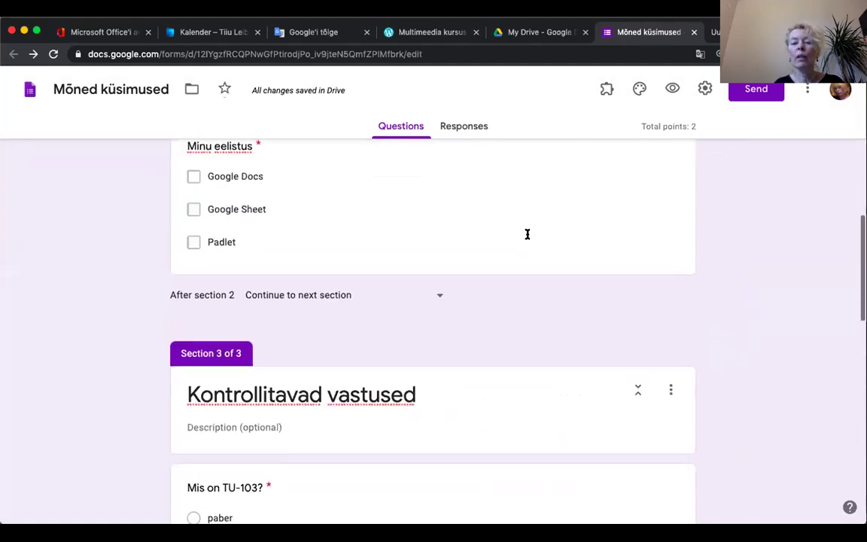
pyautogui.scroll(10, 527, 234)
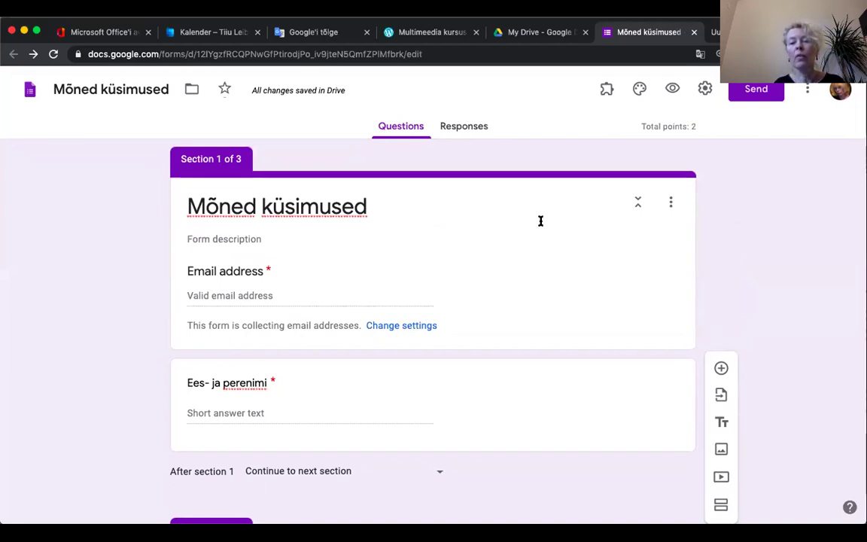
# Step: Launch the formLimiter add-on from the Add-ons menu
pyautogui.click(607, 90)
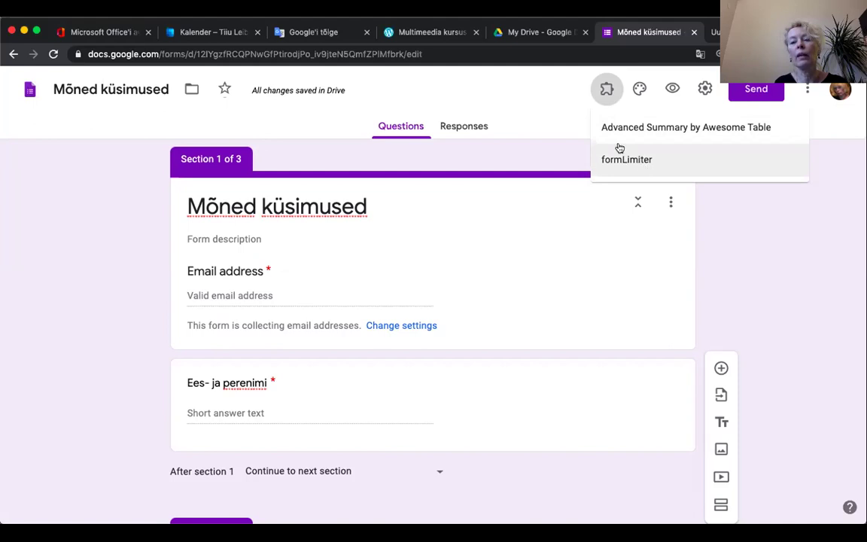
pyautogui.click(605, 89)
pyautogui.click(606, 90)
pyautogui.click(629, 160)
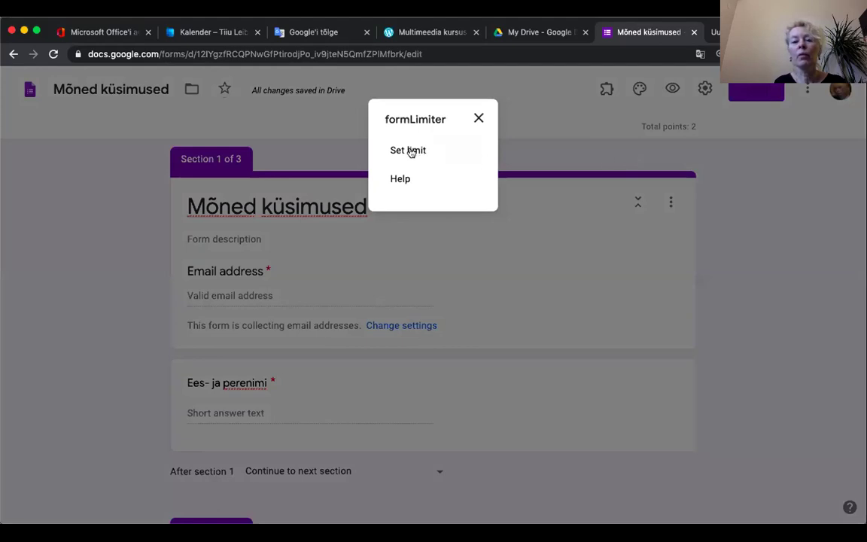
# Step: Start a formLimiter response limit and show its Limit Type choices
pyautogui.click(412, 151)
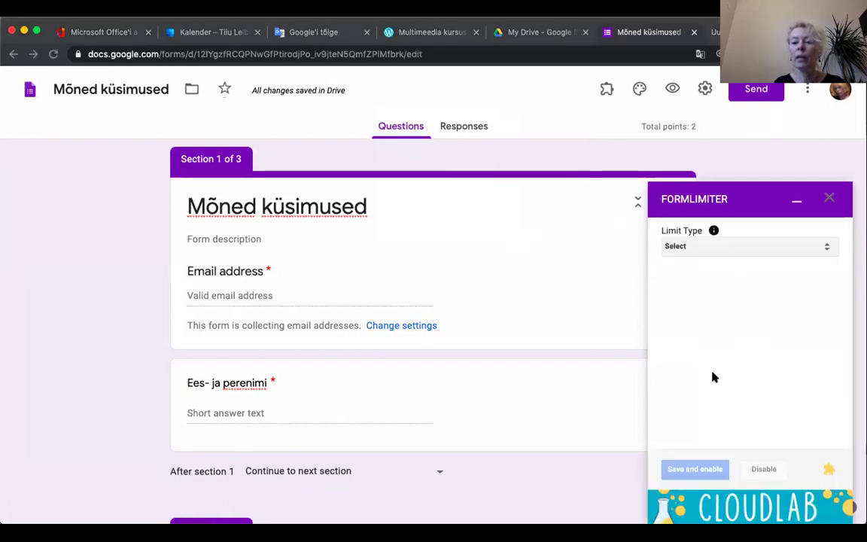
pyautogui.click(827, 249)
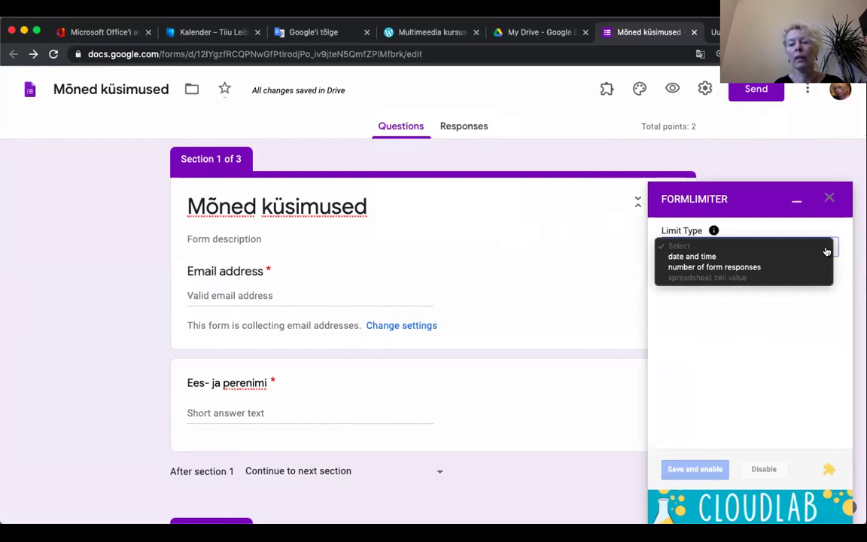
# Step: Choose a date-and-time limit closing the form on April 5, 2020
pyautogui.click(699, 257)
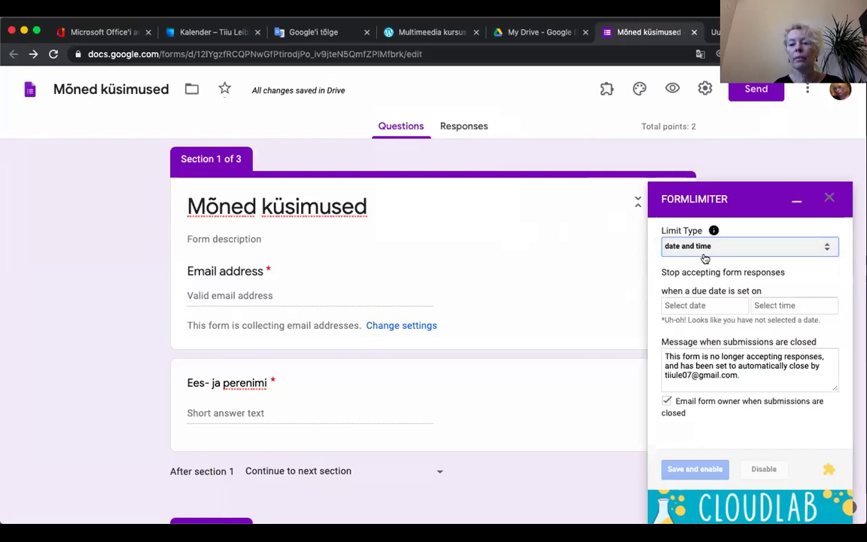
pyautogui.click(698, 308)
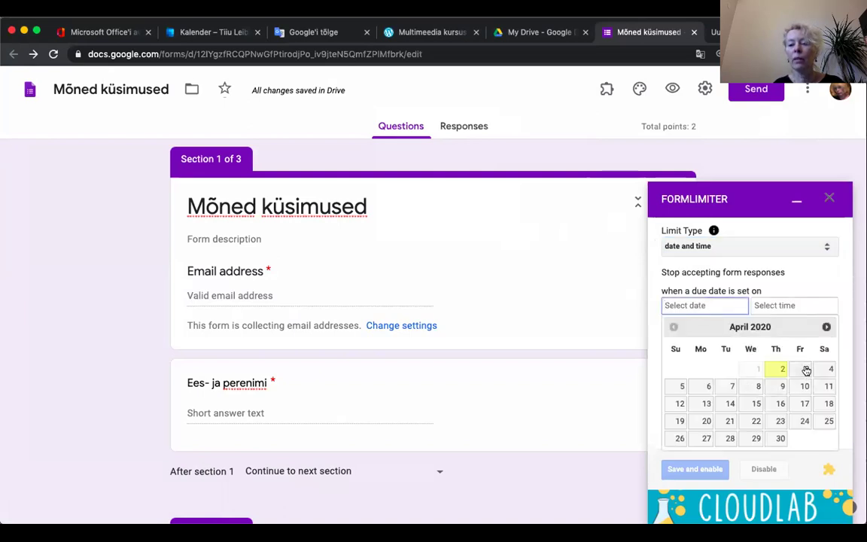
pyautogui.click(674, 387)
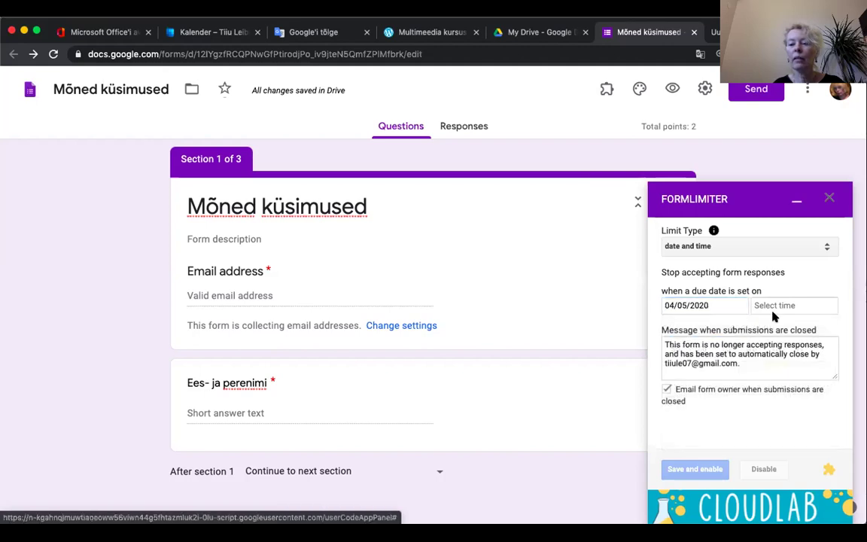
# Step: Set the closing time to 11:00 AM
pyautogui.click(775, 305)
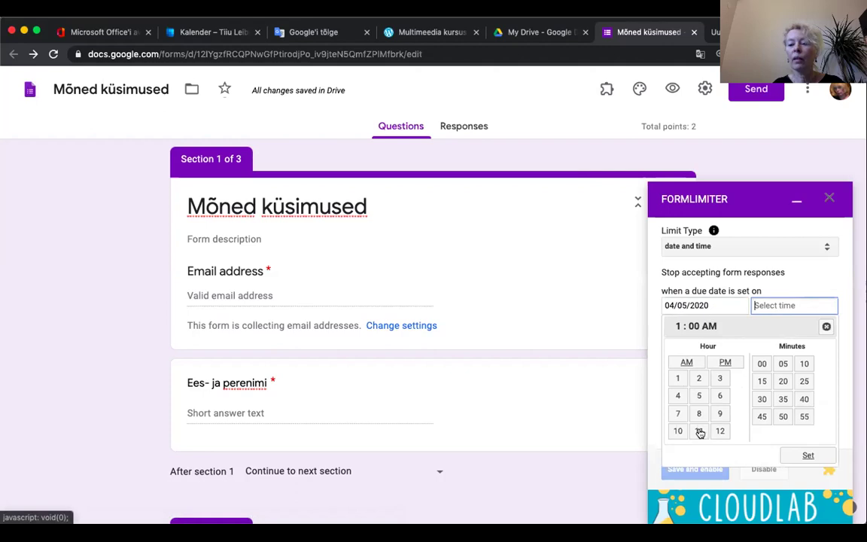
pyautogui.click(699, 431)
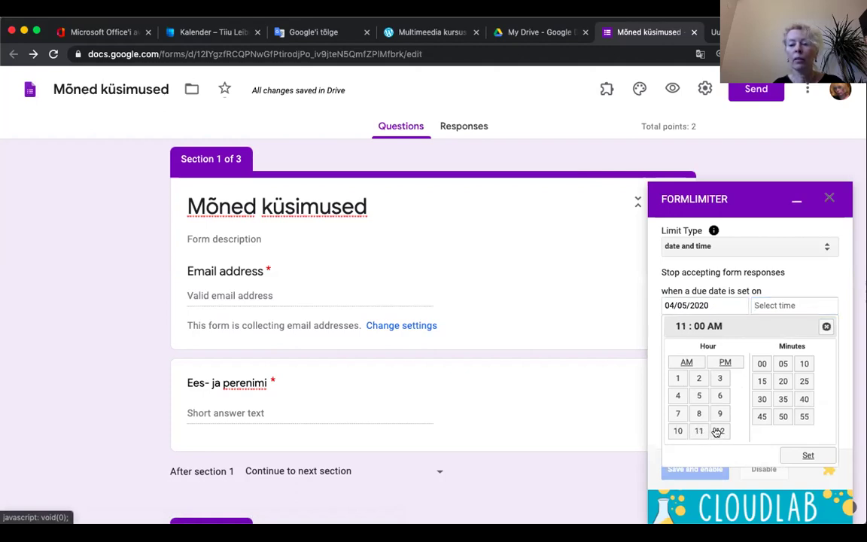
pyautogui.scroll(-1, 717, 432)
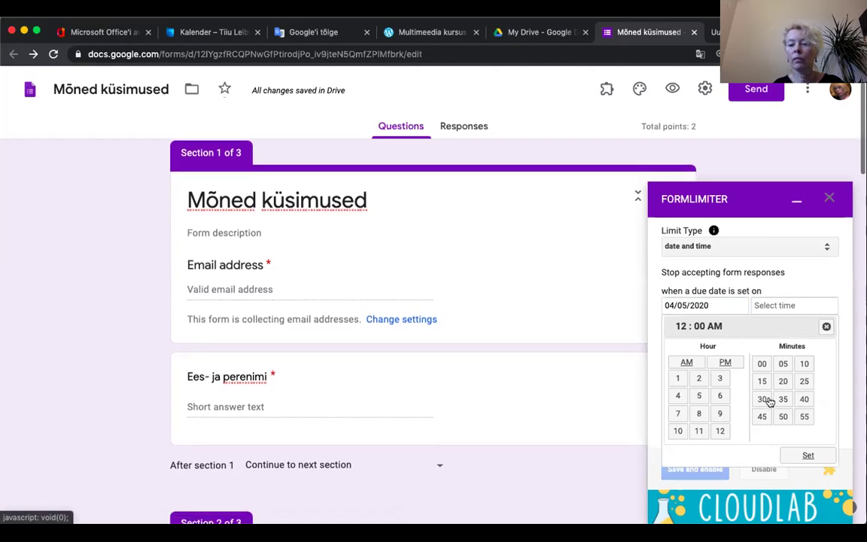
pyautogui.click(698, 430)
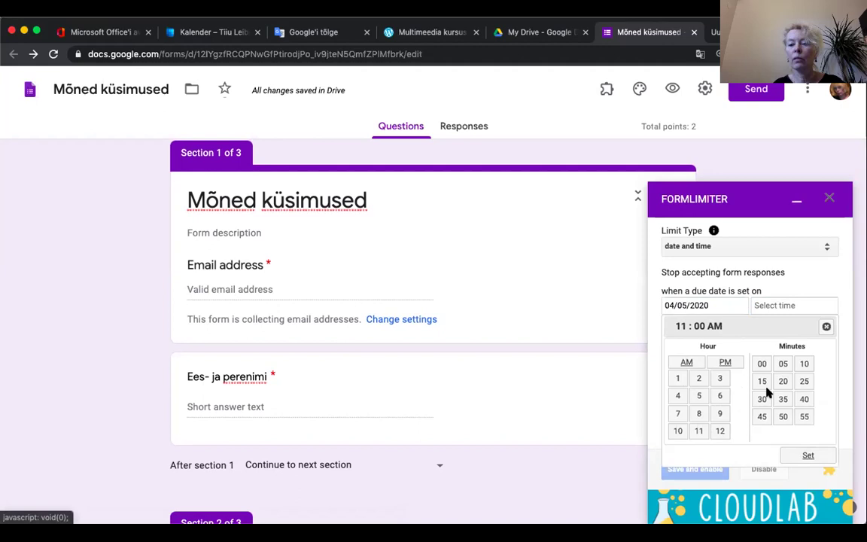
pyautogui.scroll(-3, 753, 392)
pyautogui.scroll(-1, 768, 391)
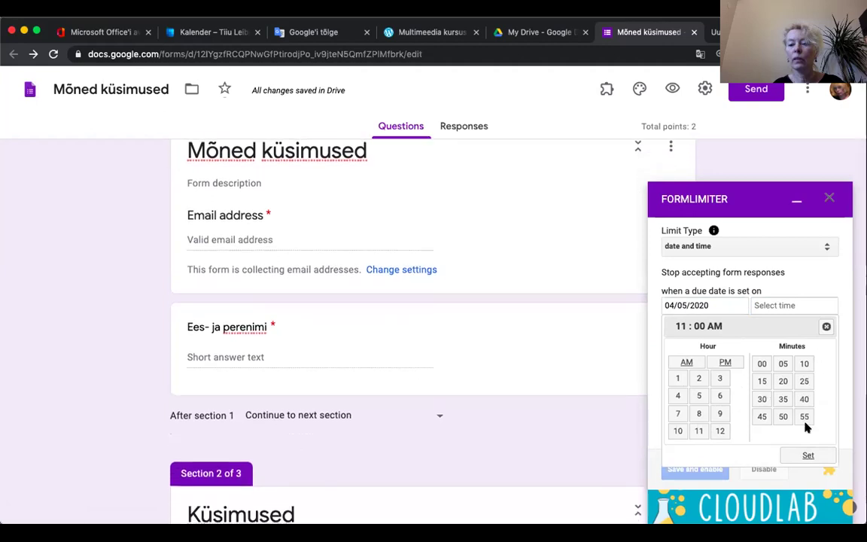
pyautogui.scroll(-1, 801, 449)
pyautogui.scroll(-1, 778, 418)
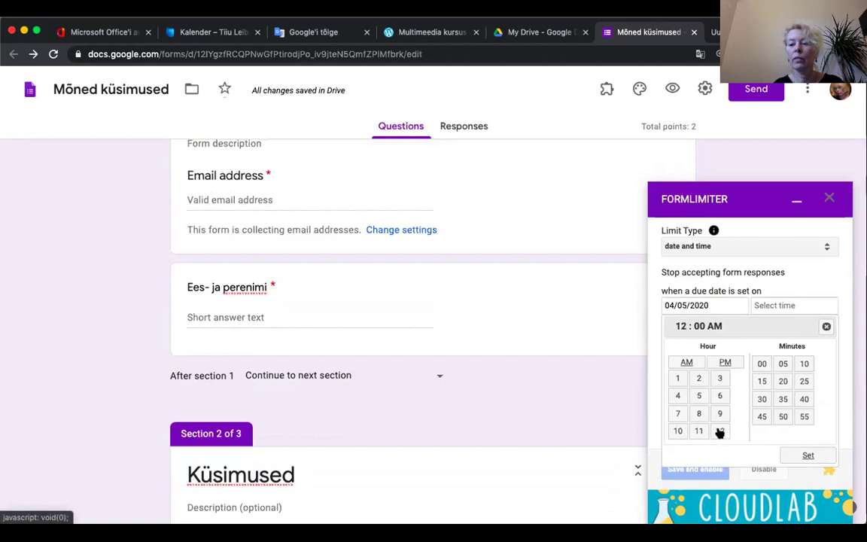
pyautogui.click(698, 430)
pyautogui.scroll(-3, 807, 456)
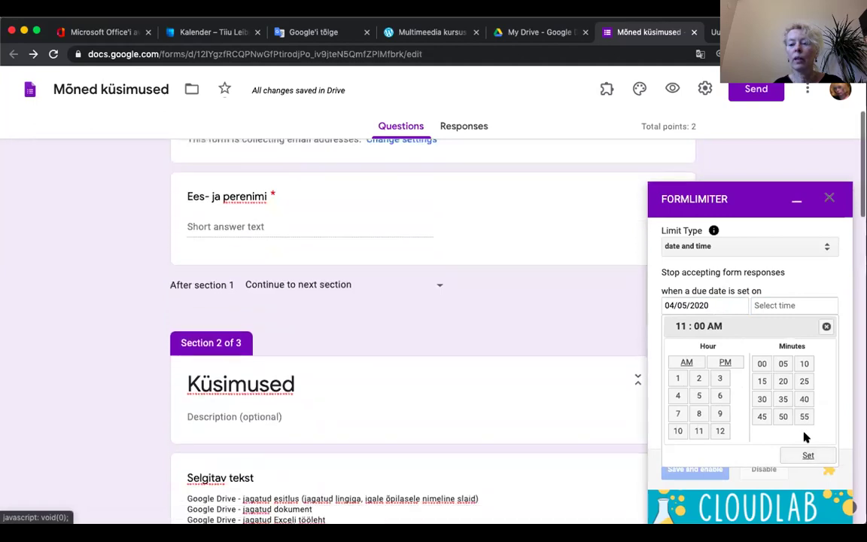
pyautogui.click(806, 455)
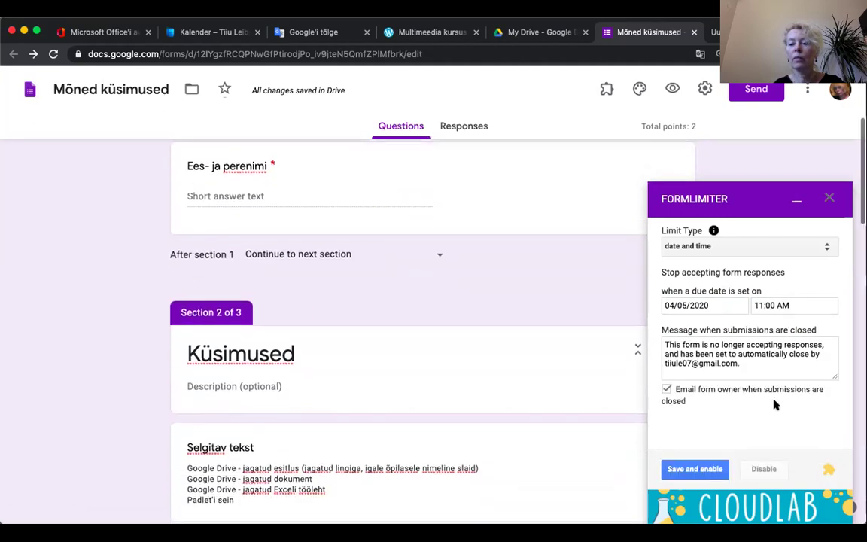
# Step: Keep the default closing message, save and enable the limit, and close the formLimiter panel
pyautogui.scroll(2, 775, 403)
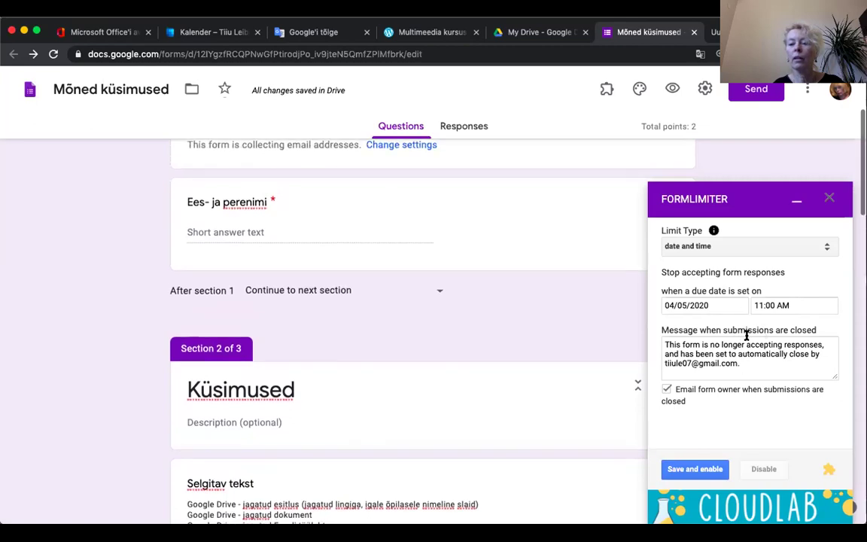
pyautogui.scroll(1, 746, 334)
pyautogui.click(719, 352)
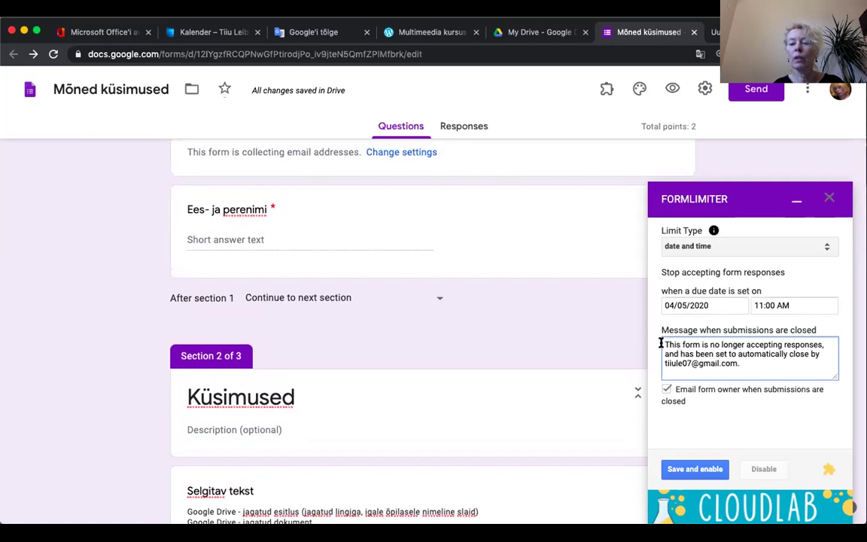
pyautogui.moveTo(661, 343); pyautogui.dragTo(741, 367)
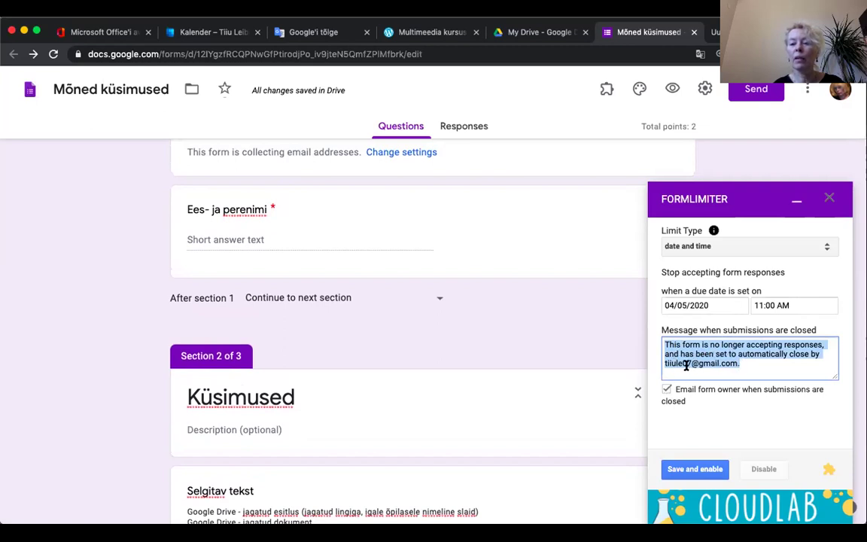
pyautogui.click(713, 413)
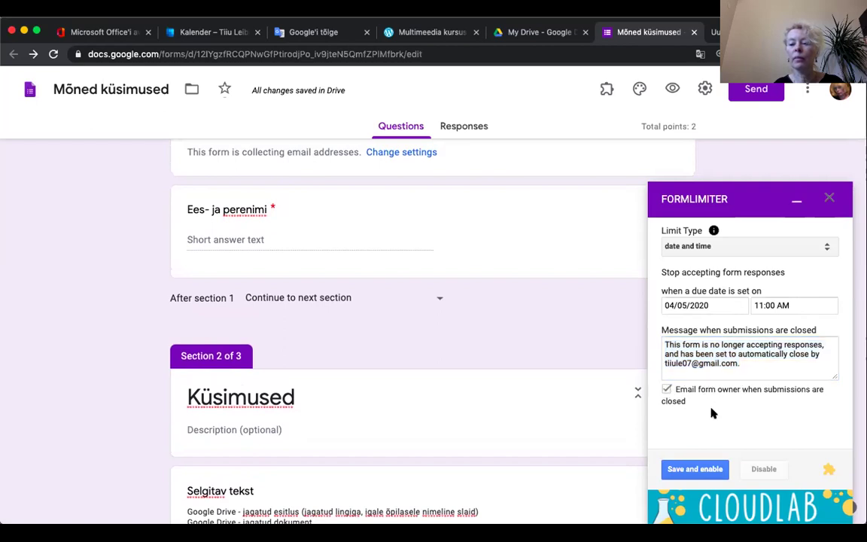
pyautogui.click(693, 470)
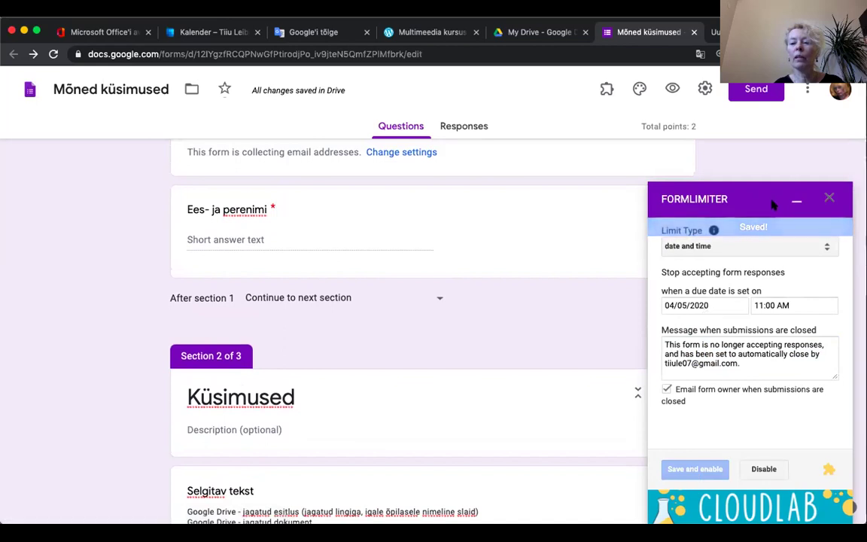
pyautogui.click(829, 197)
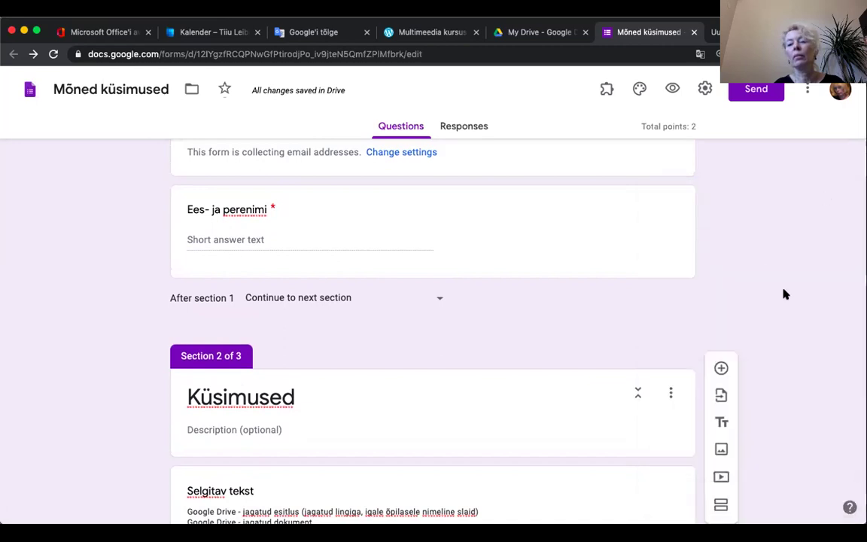
pyautogui.scroll(-1, 783, 294)
pyautogui.scroll(3, 783, 293)
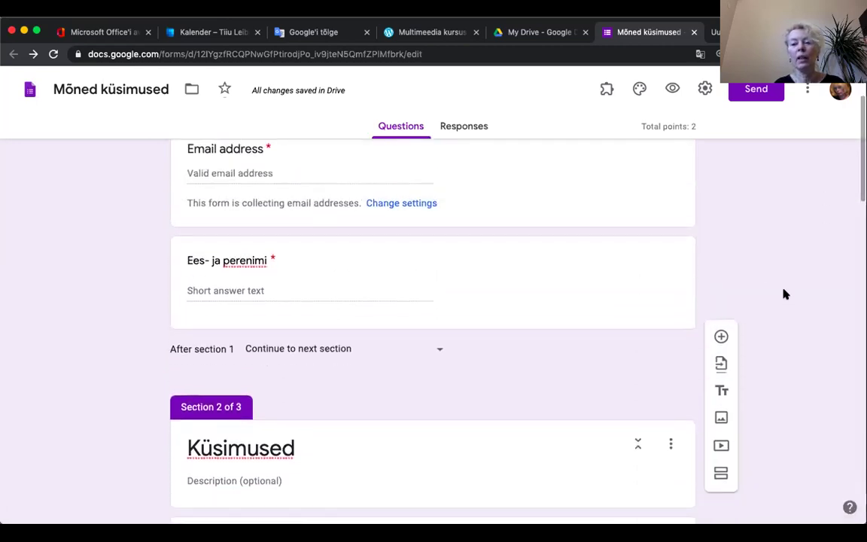
pyautogui.scroll(3, 783, 293)
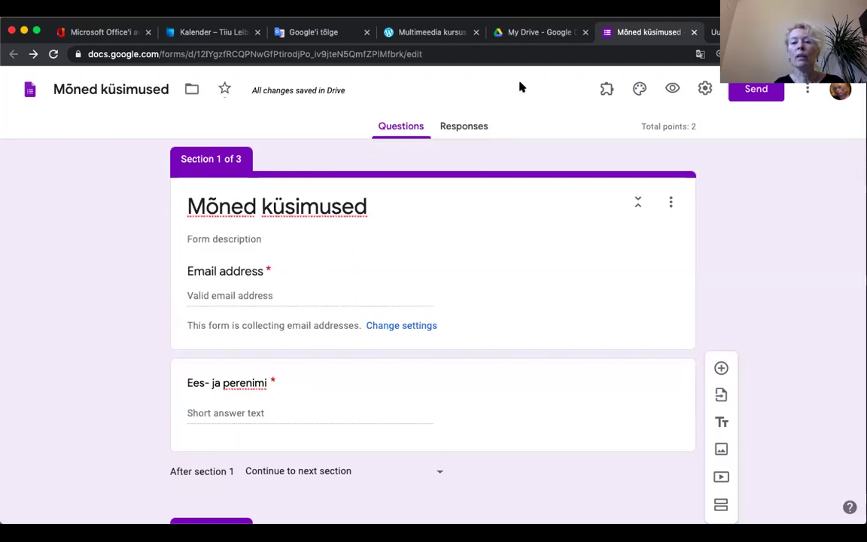
pyautogui.click(464, 128)
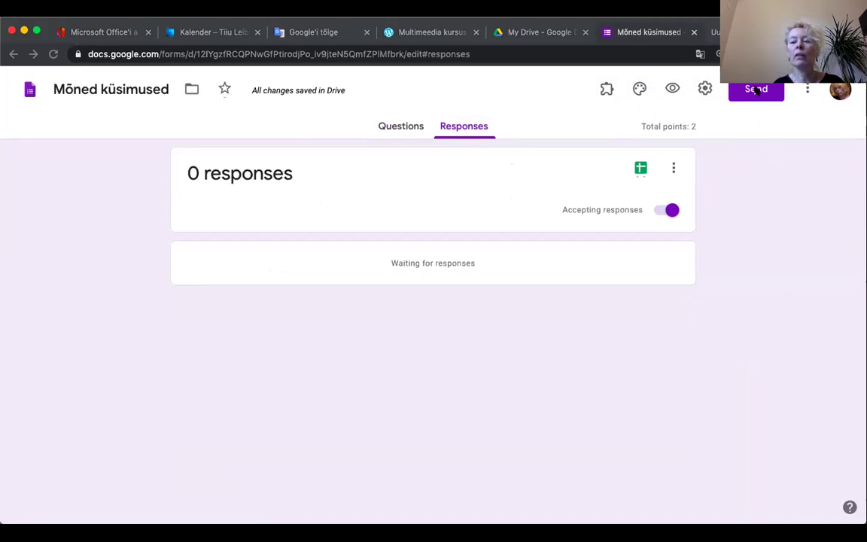
pyautogui.click(391, 126)
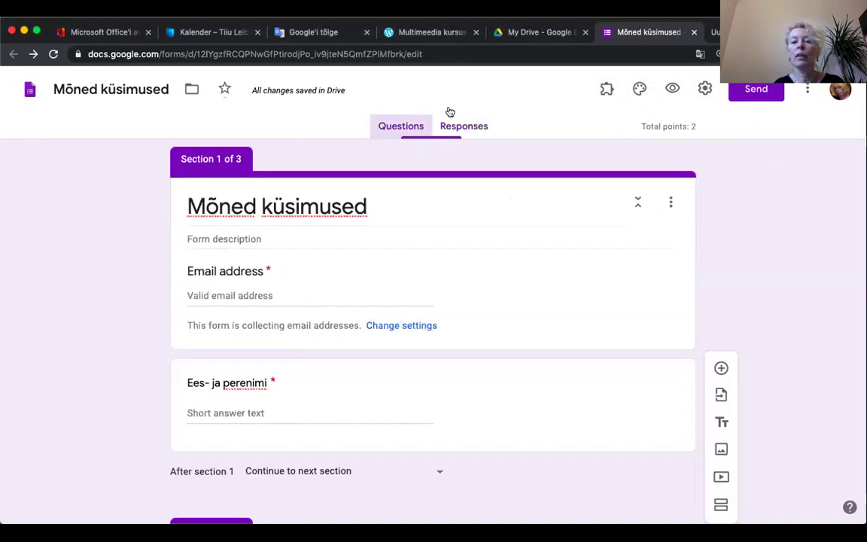
# Step: Copy the form's shortened share link from Send, then preview the form in a new tab
pyautogui.click(747, 92)
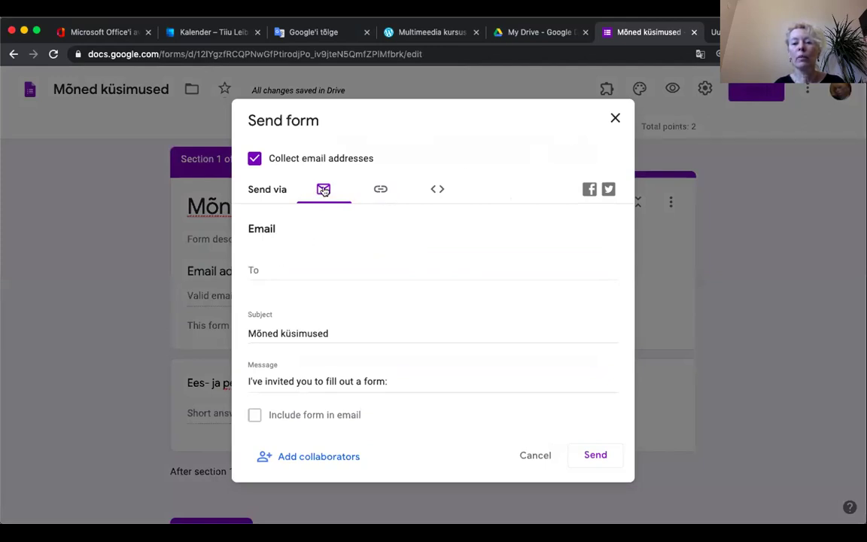
pyautogui.click(380, 189)
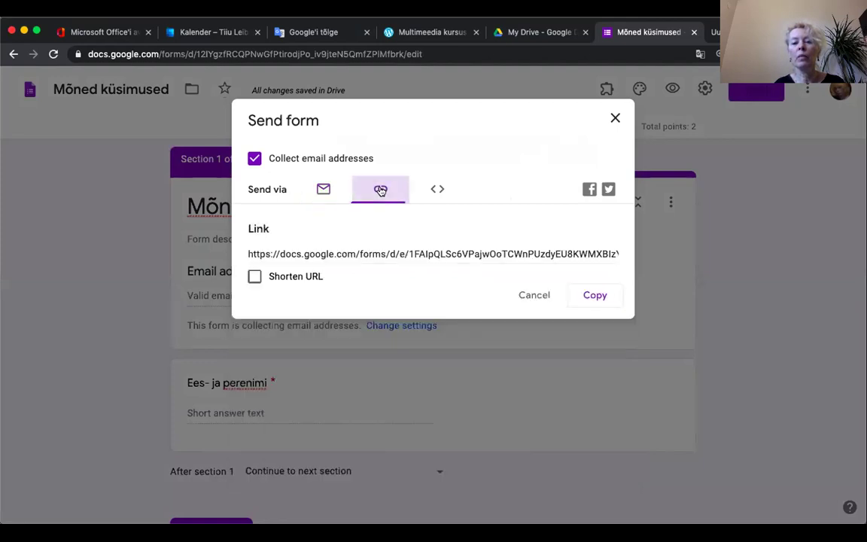
pyautogui.click(255, 276)
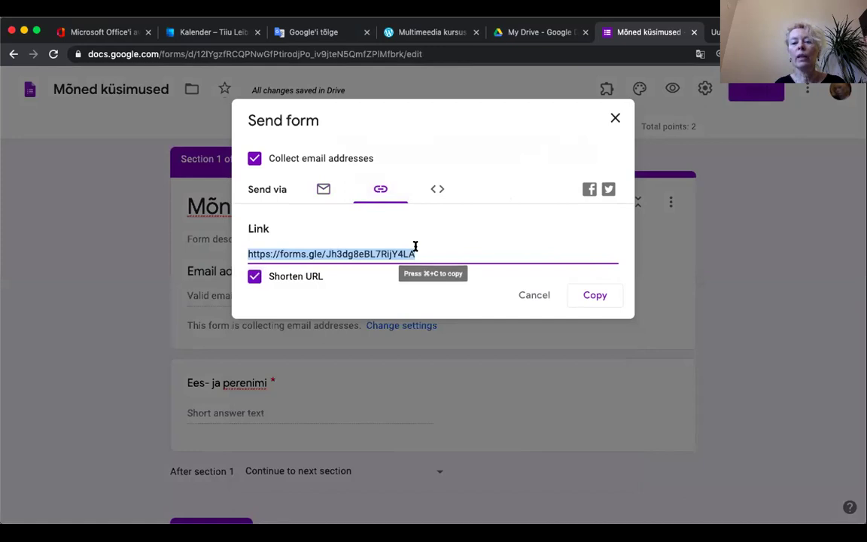
pyautogui.click(587, 297)
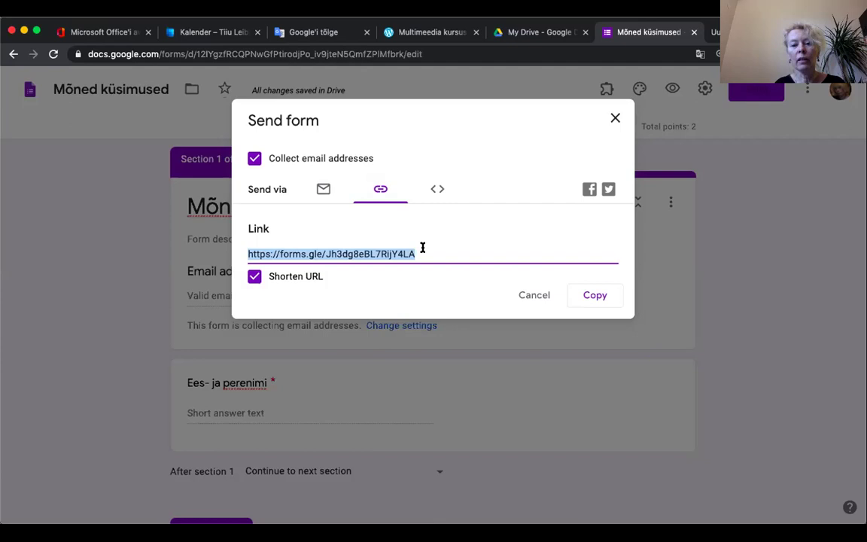
pyautogui.click(614, 120)
pyautogui.click(673, 89)
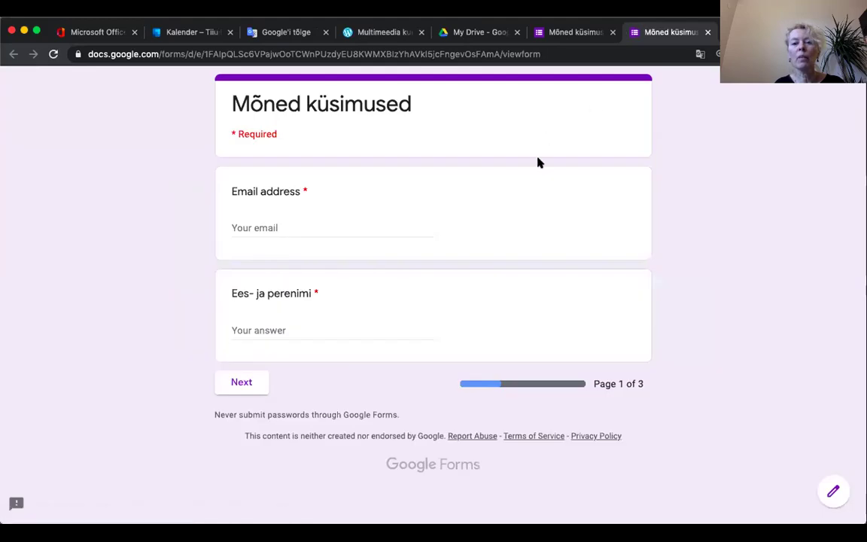
# Step: Enter an email address and the respondent's name on page 1, then continue to page 2
pyautogui.click(258, 229)
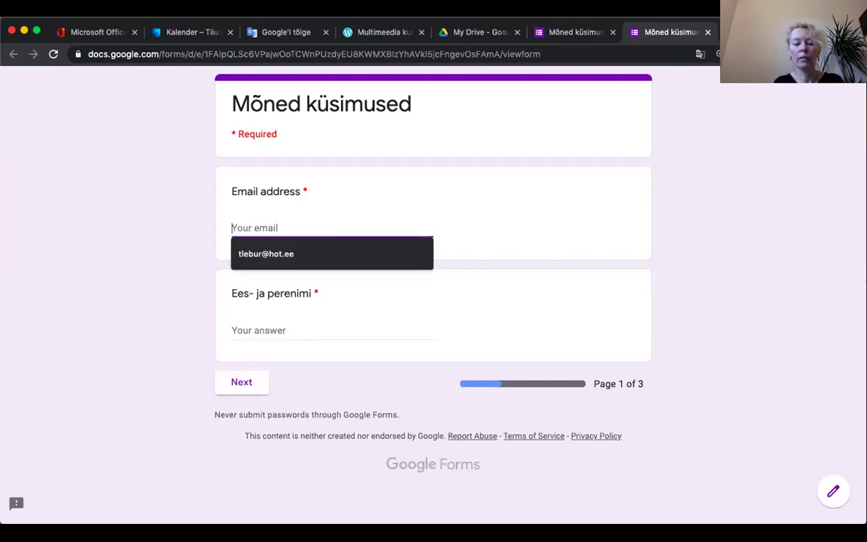
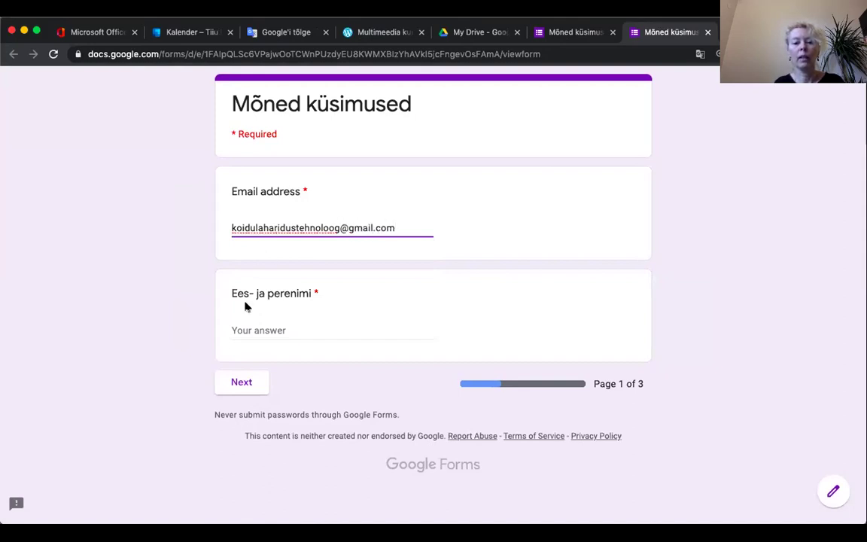
pyautogui.click(247, 329)
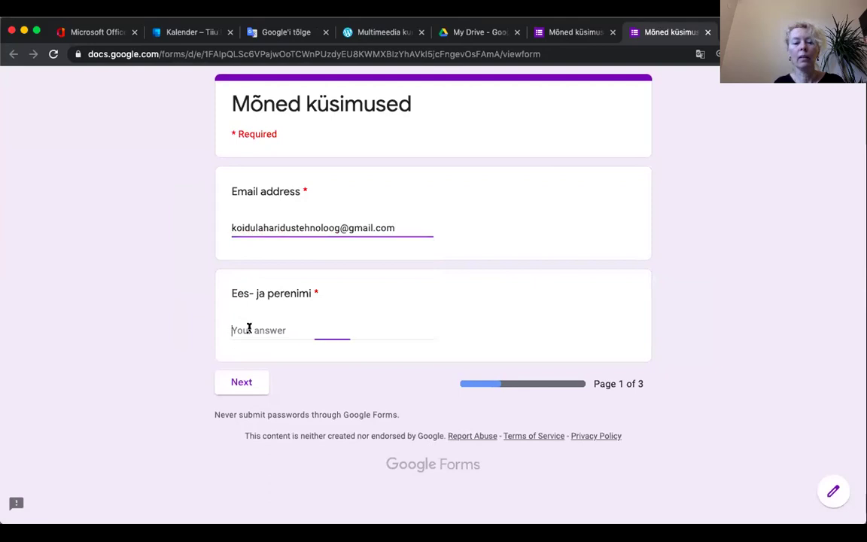
pyautogui.write('Tiiu')
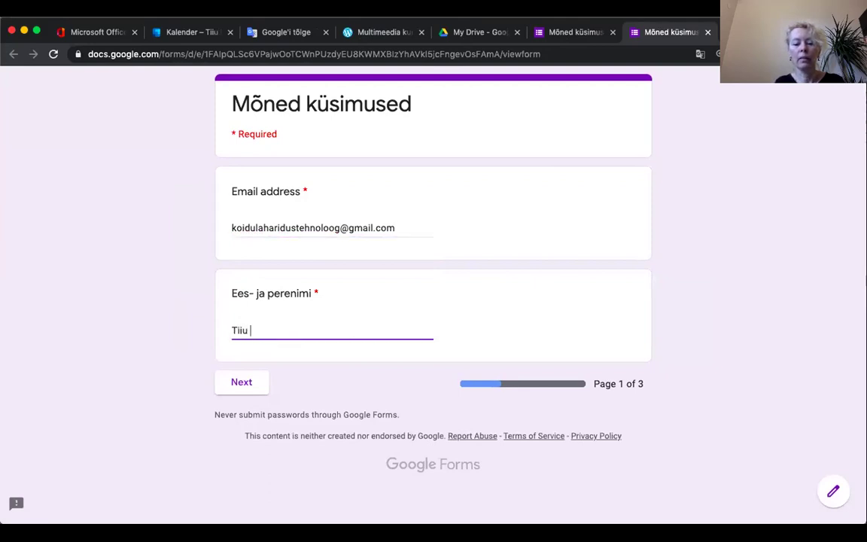
pyautogui.click(244, 382)
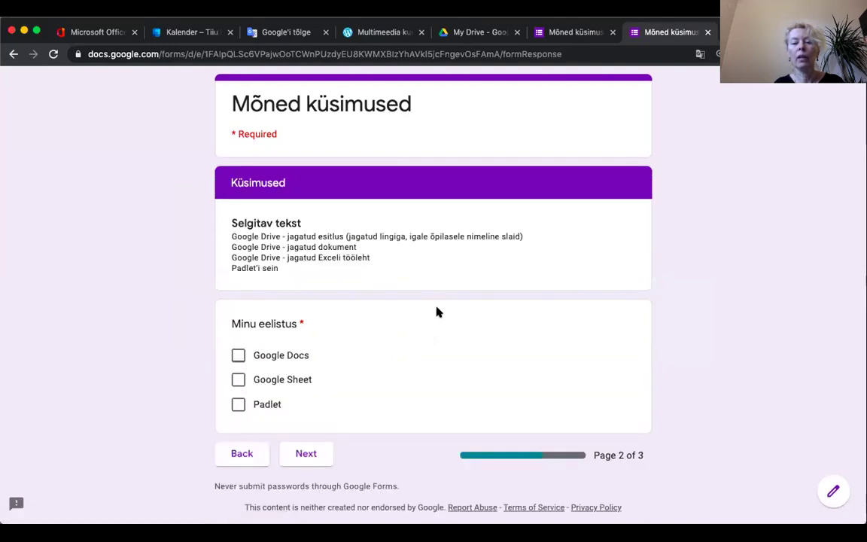
# Step: Tick Google Docs and Google Sheet as preferences and continue to the graded questions
pyautogui.scroll(-1, 414, 285)
pyautogui.click(238, 331)
pyautogui.click(237, 356)
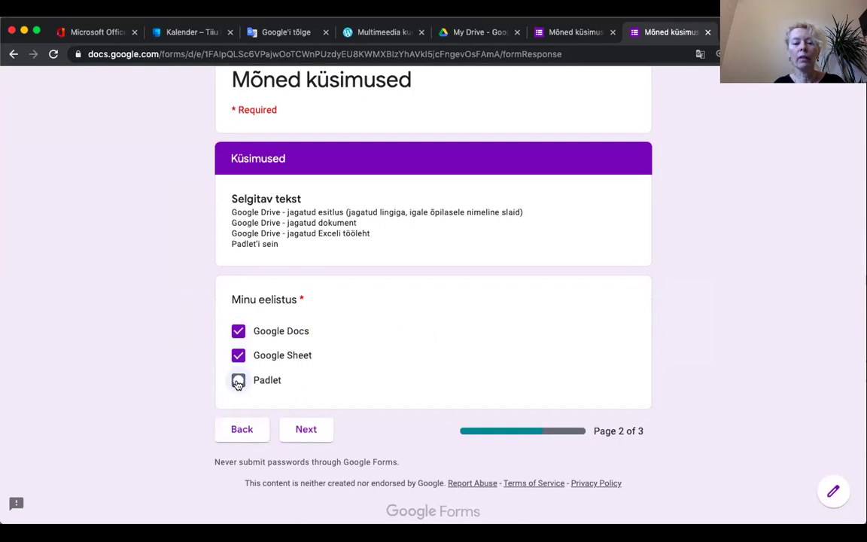
pyautogui.click(307, 432)
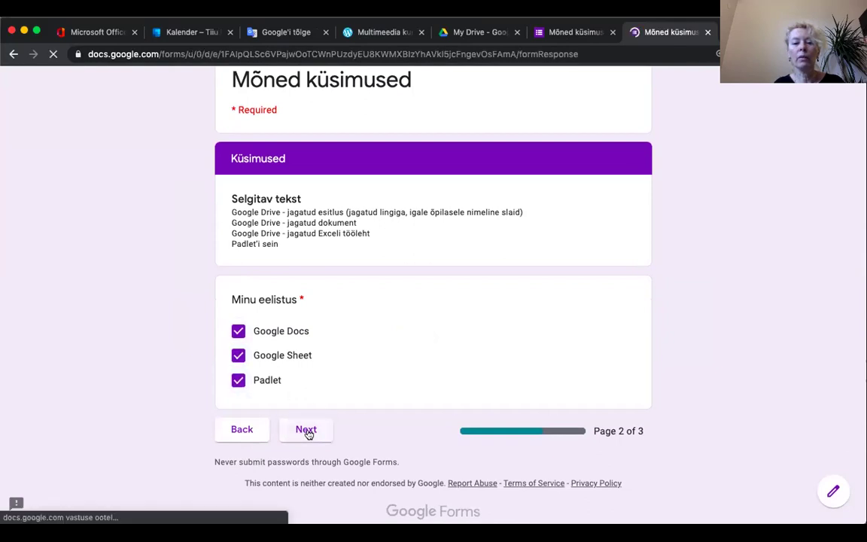
# Step: Answer TU-103 with paber, choose the second pictured artist, and submit the quiz
pyautogui.scroll(-2, 429, 305)
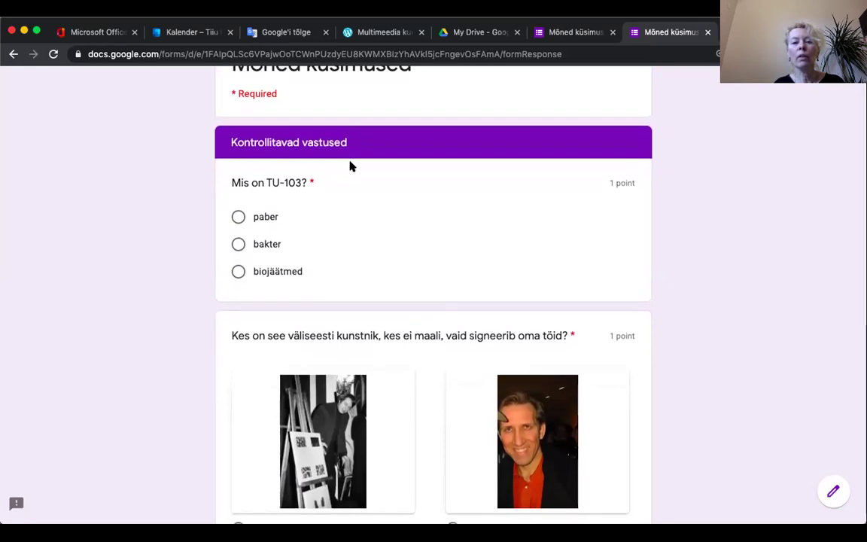
pyautogui.click(237, 218)
pyautogui.scroll(-4, 382, 254)
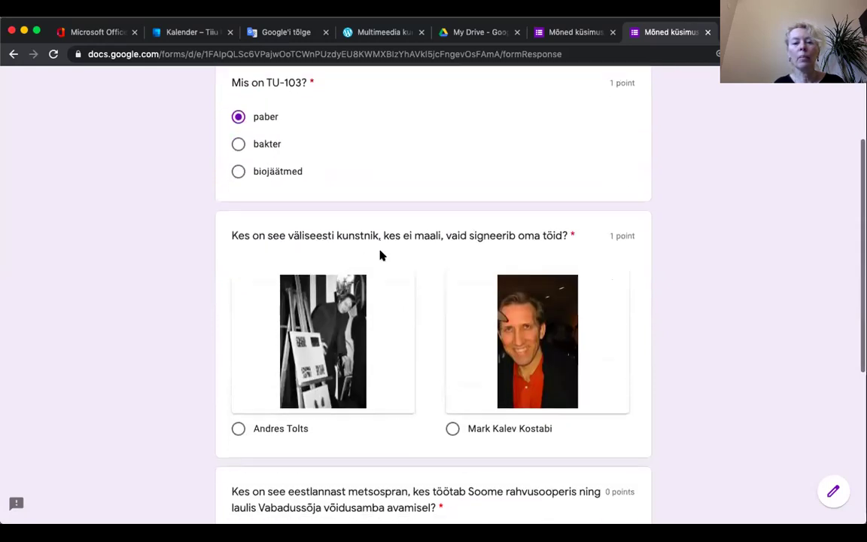
pyautogui.click(453, 370)
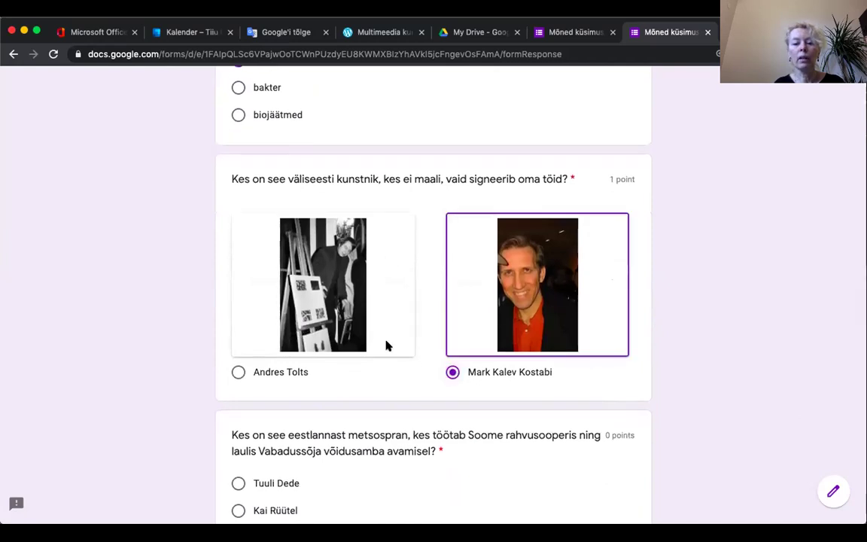
pyautogui.scroll(-5, 386, 345)
pyautogui.scroll(-1, 387, 344)
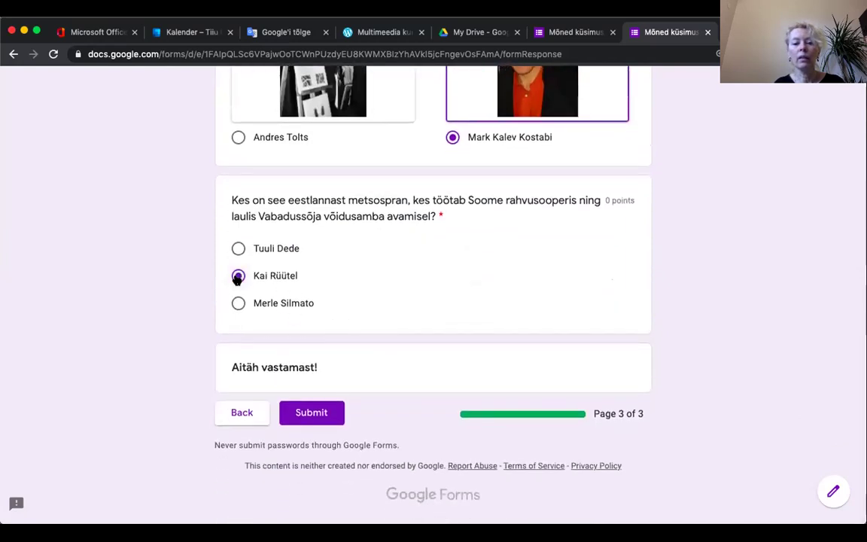
pyautogui.click(311, 413)
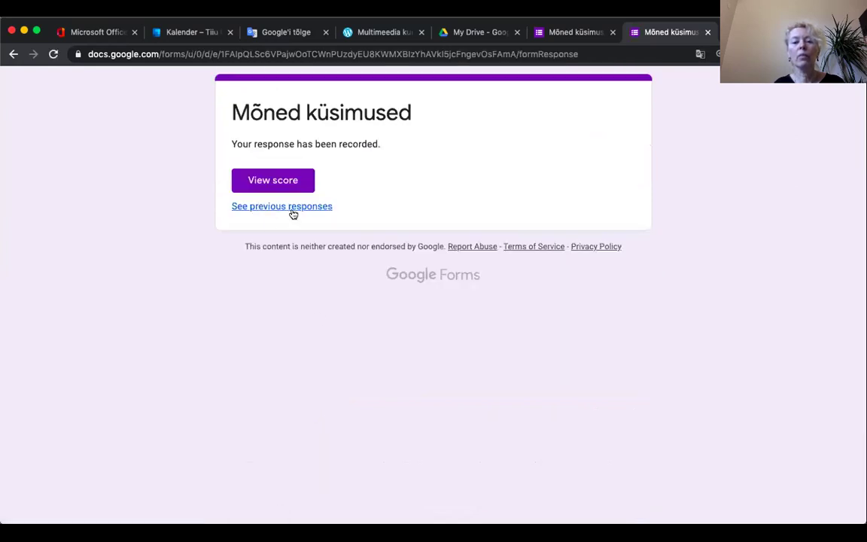
# Step: Review the submitted response's 1/2 score, correct answers and feedback, then return to the form editor
pyautogui.click(272, 180)
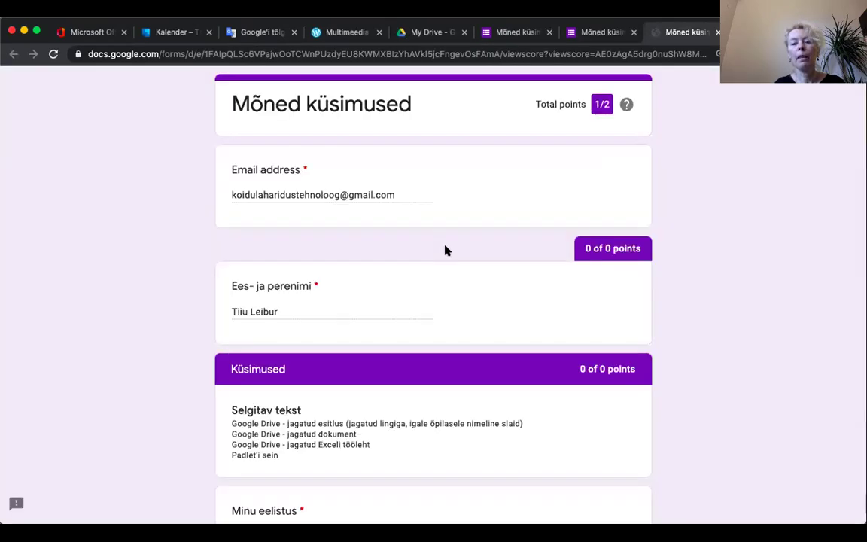
pyautogui.scroll(-5, 505, 322)
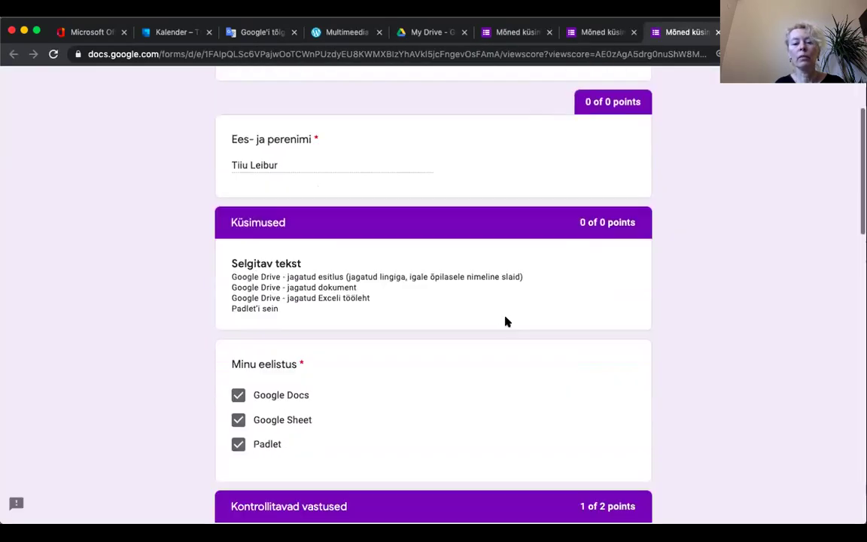
pyautogui.scroll(-3, 505, 321)
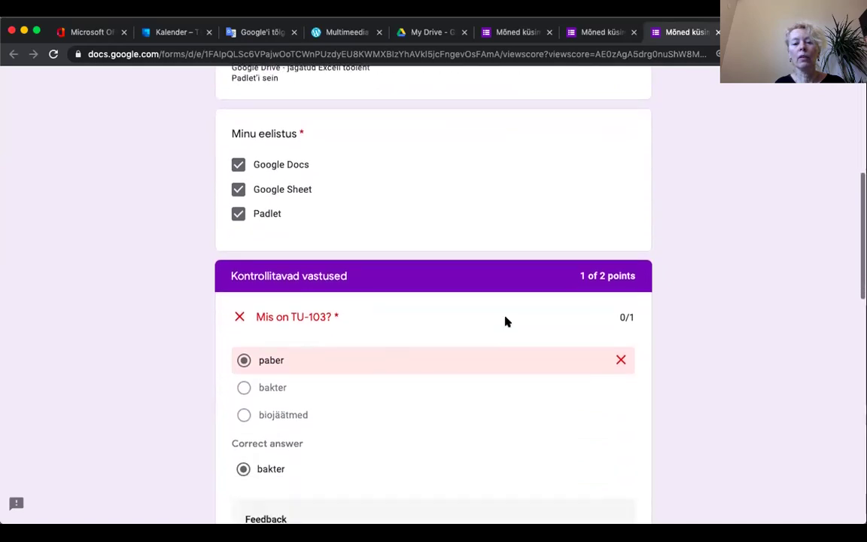
pyautogui.scroll(-3, 506, 321)
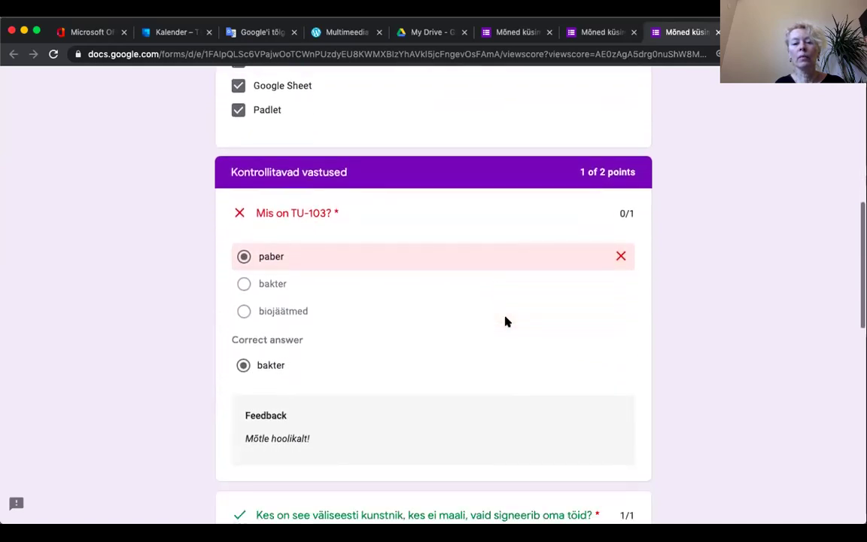
pyautogui.scroll(-5, 506, 321)
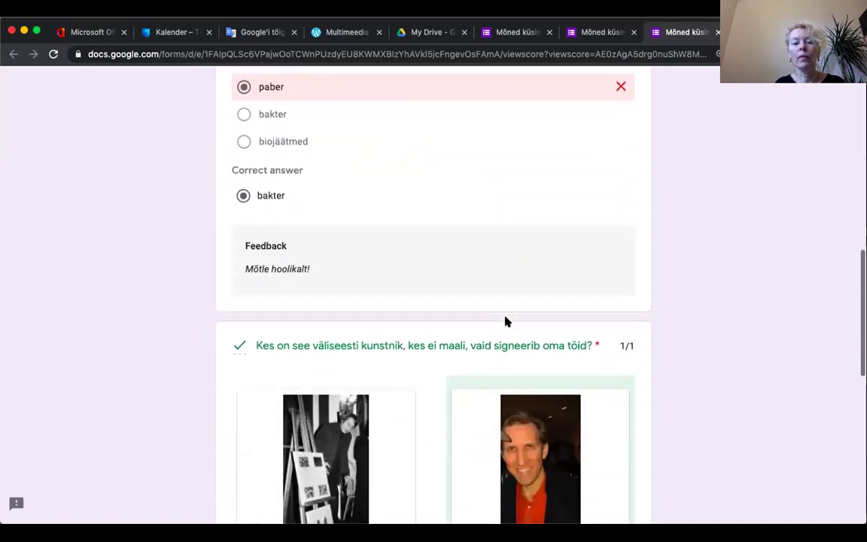
pyautogui.scroll(-7, 505, 321)
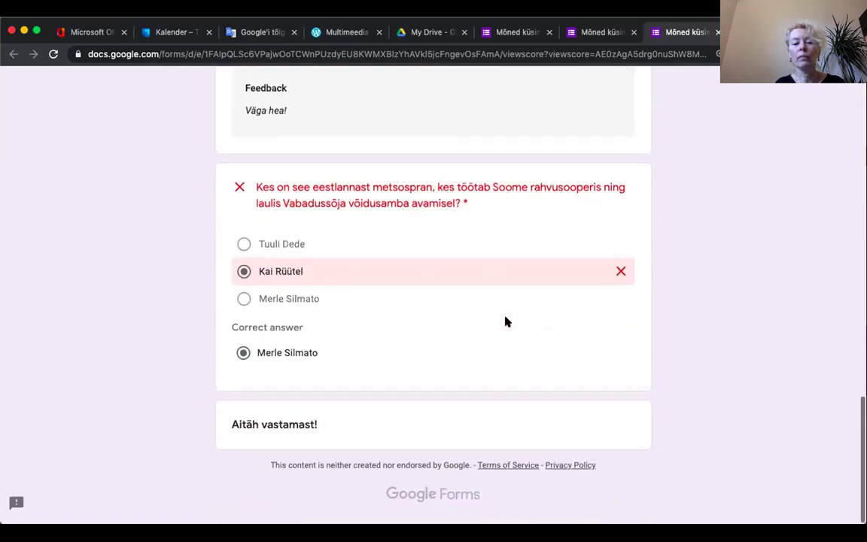
pyautogui.scroll(15, 506, 321)
pyautogui.scroll(4, 505, 322)
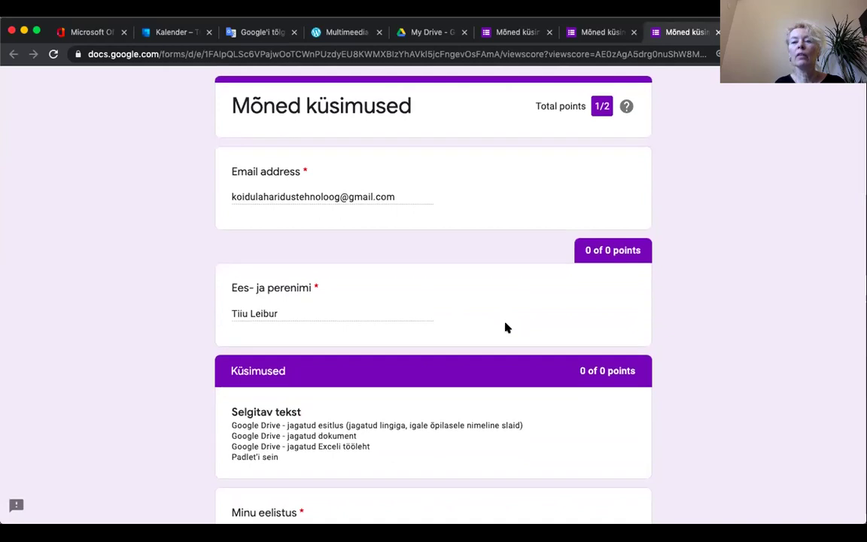
pyautogui.click(593, 34)
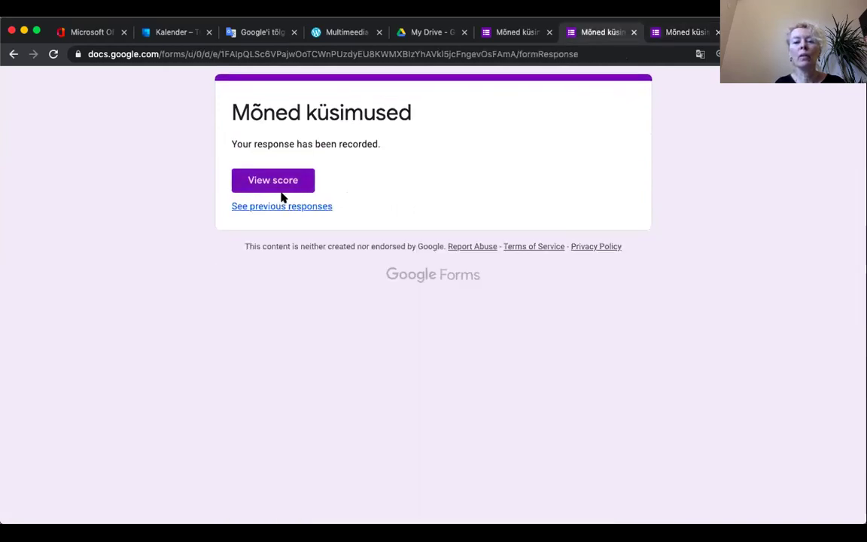
pyautogui.click(515, 32)
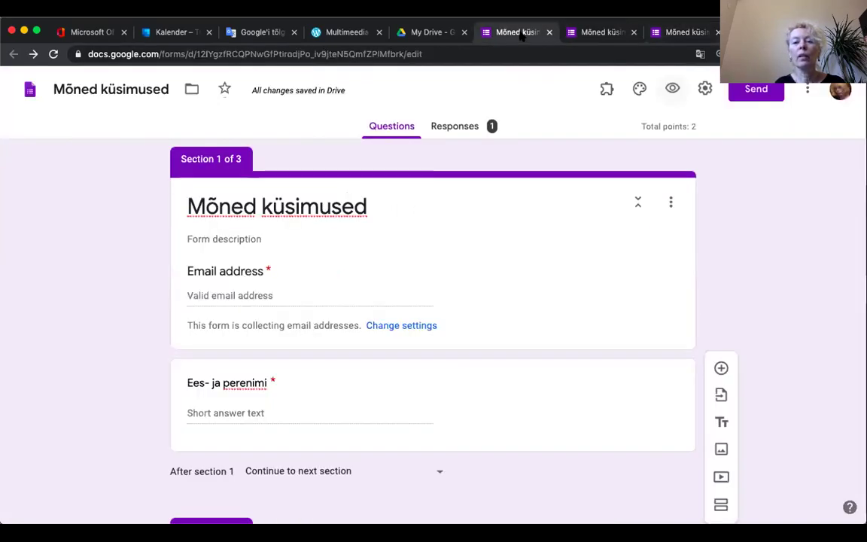
# Step: Browse the Summary of the collected responses
pyautogui.click(461, 127)
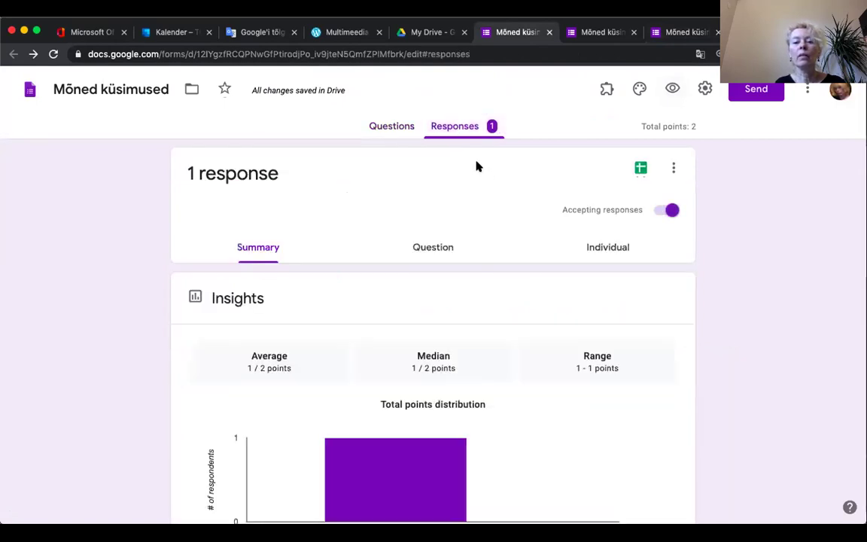
pyautogui.scroll(-3, 477, 166)
pyautogui.scroll(-5, 479, 167)
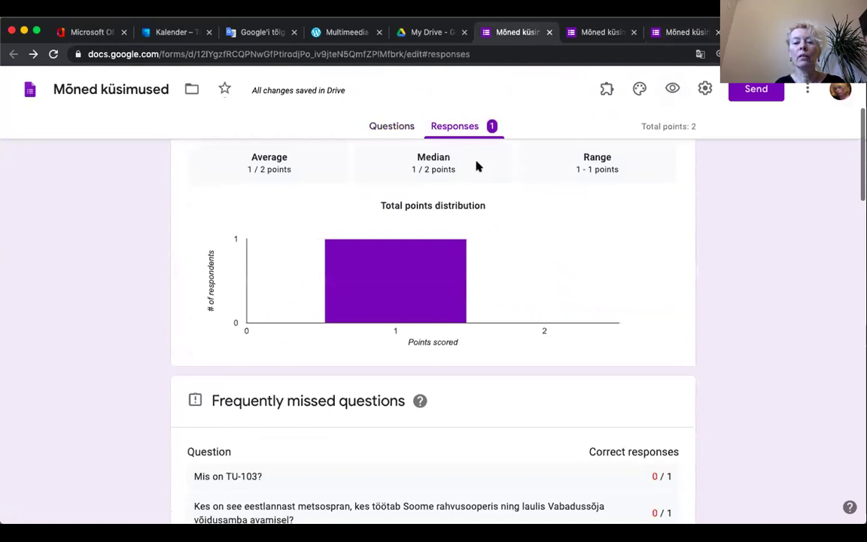
pyautogui.scroll(-4, 476, 166)
pyautogui.scroll(-8, 476, 166)
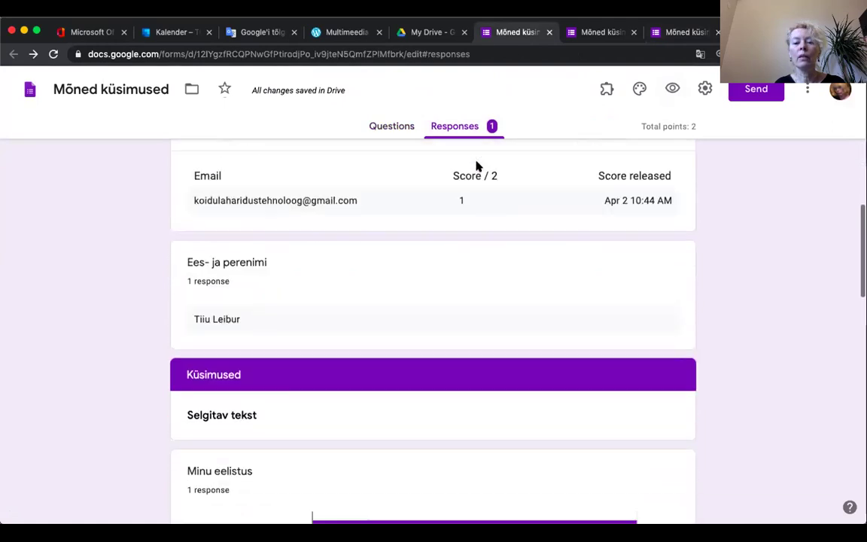
pyautogui.scroll(10, 477, 165)
pyautogui.scroll(8, 476, 165)
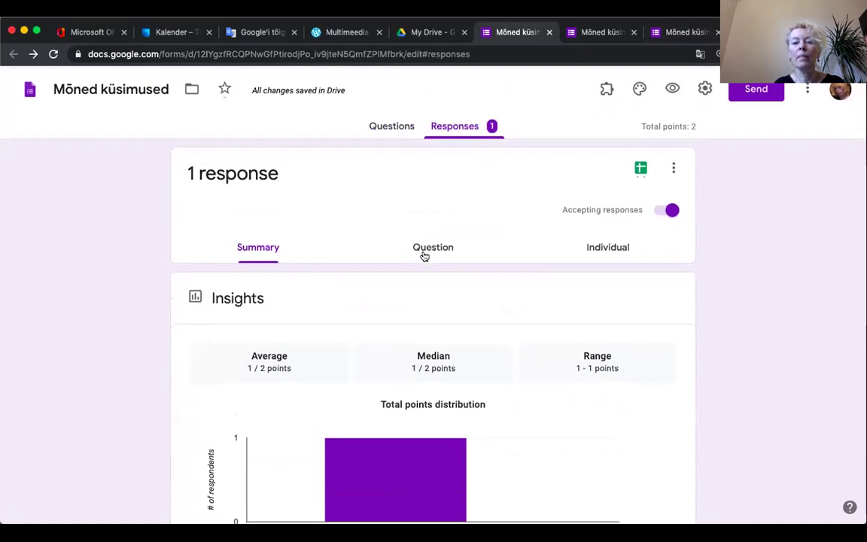
# Step: Look through the answers grouped by question
pyautogui.click(433, 246)
pyautogui.scroll(-3, 427, 319)
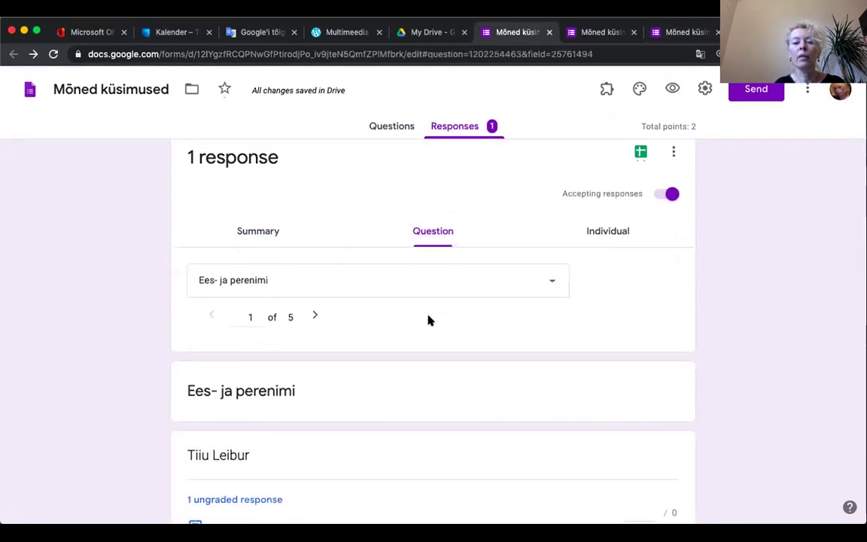
pyautogui.scroll(1, 427, 319)
pyautogui.scroll(2, 427, 321)
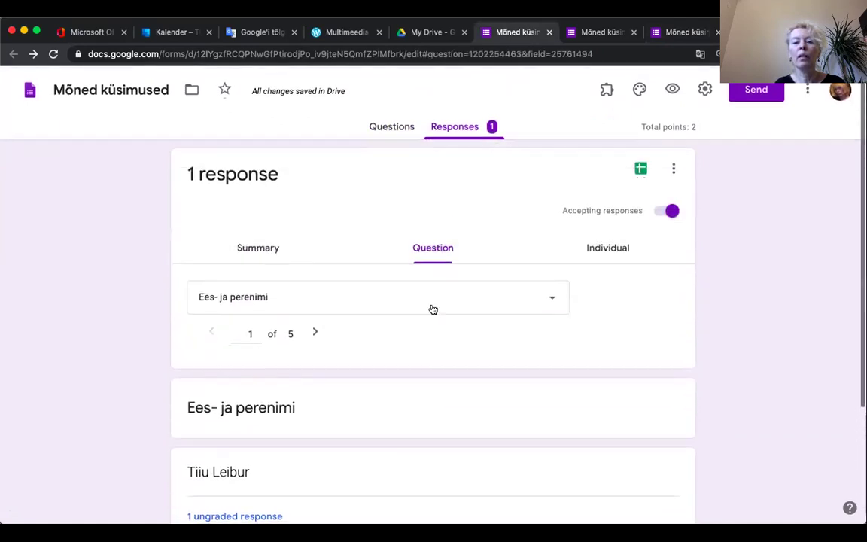
# Step: Review the individual submission and begin linking responses to a spreadsheet
pyautogui.click(606, 246)
pyautogui.scroll(-3, 437, 387)
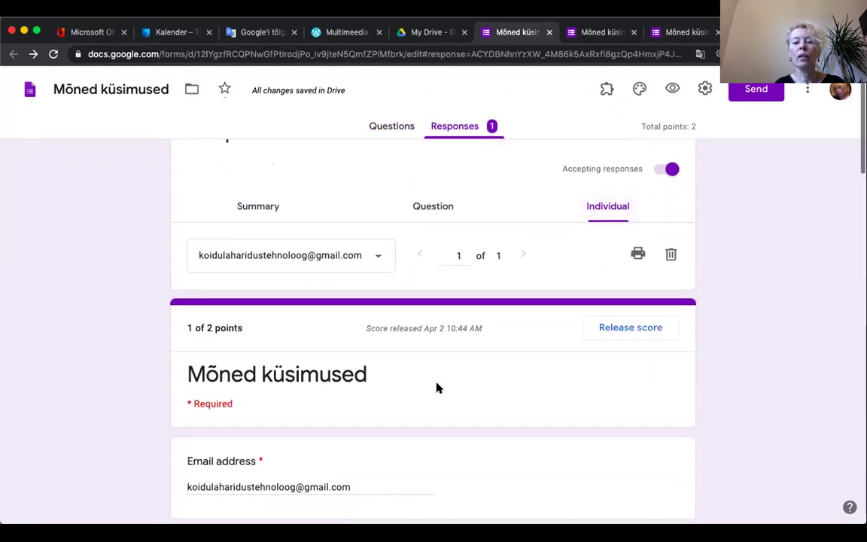
pyautogui.scroll(3, 437, 386)
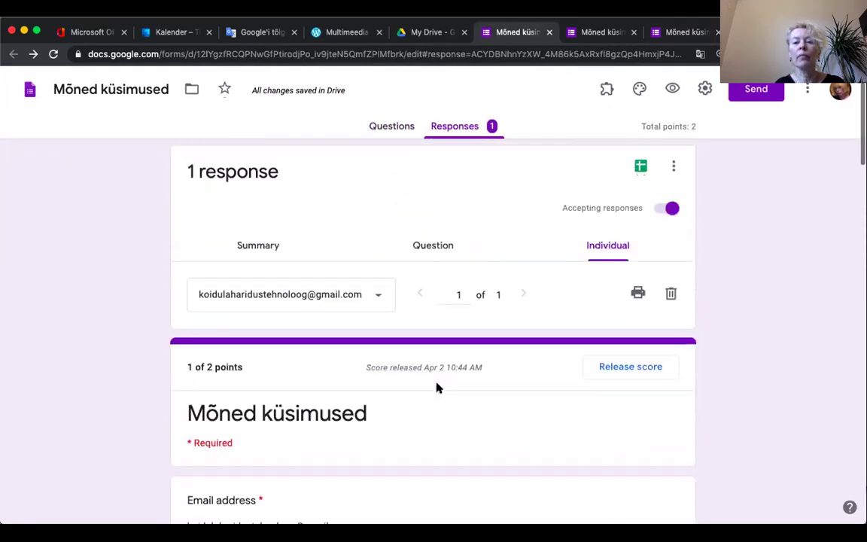
pyautogui.click(640, 168)
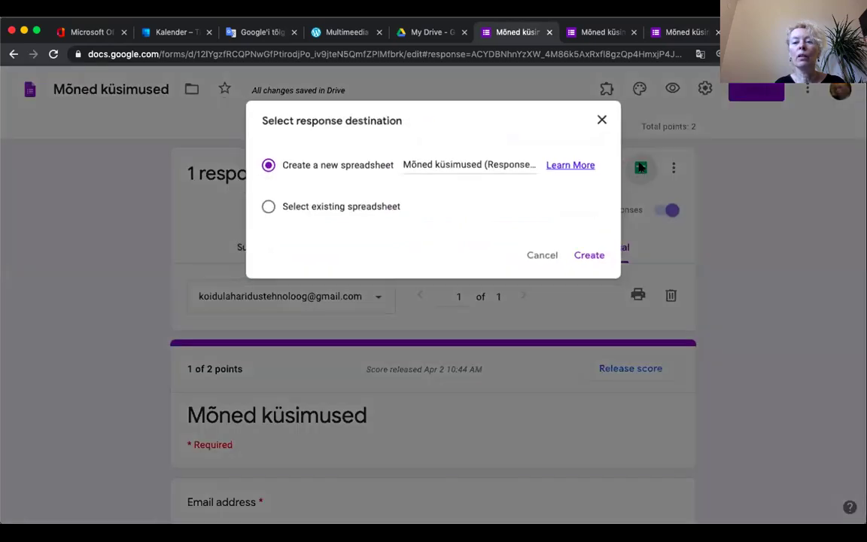
# Step: Create the new 'Mõned küsimused (Responses)' spreadsheet to collect the quiz answers
pyautogui.click(591, 258)
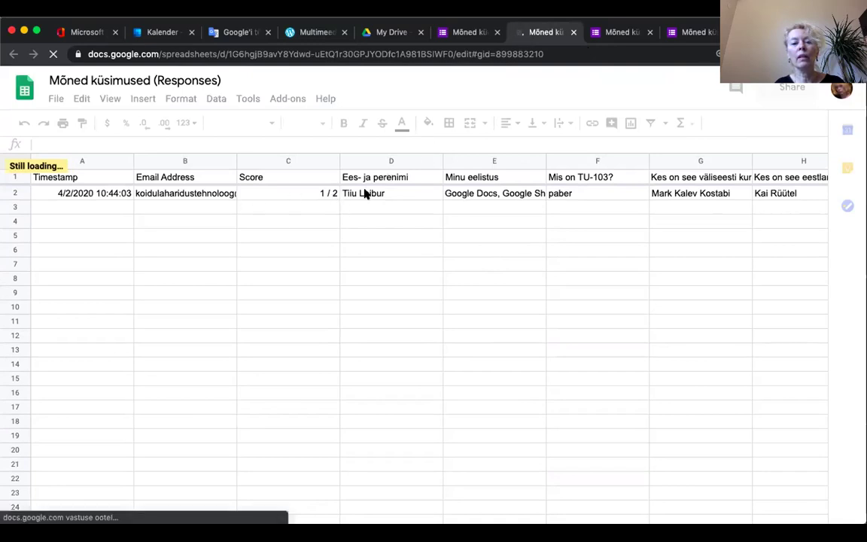
pyautogui.click(616, 33)
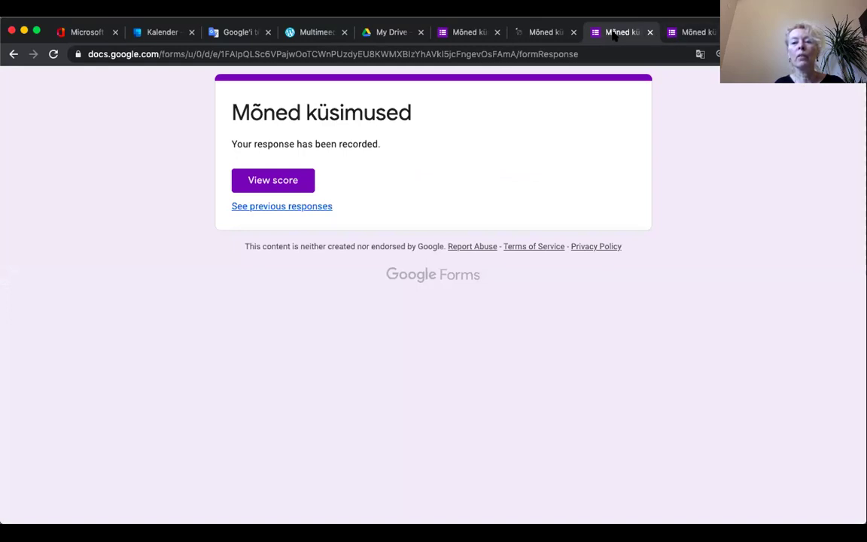
# Step: Close the response confirmation and score pages and show the quiz's Questions view
pyautogui.click(467, 34)
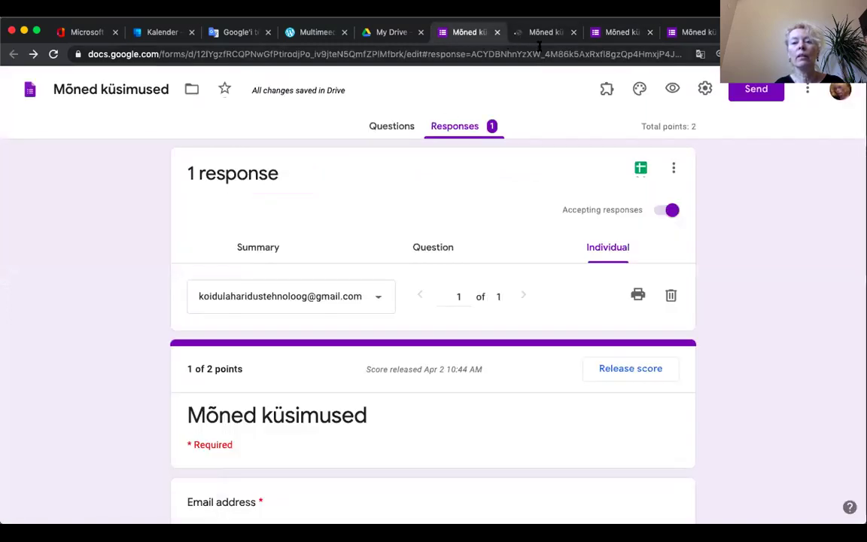
pyautogui.click(619, 34)
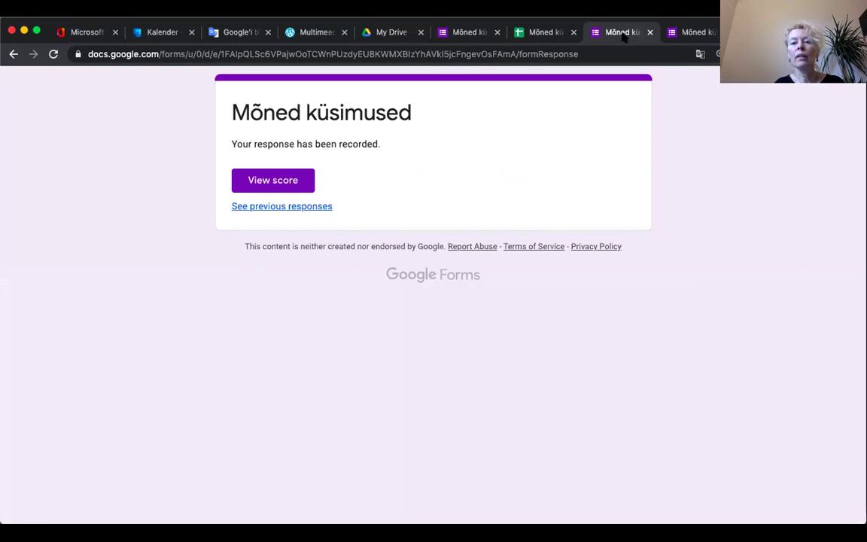
pyautogui.click(650, 32)
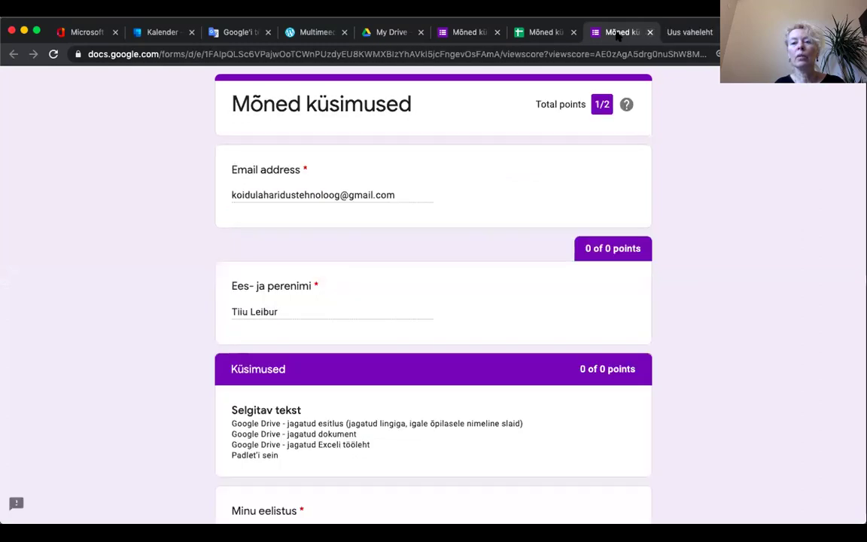
pyautogui.click(649, 32)
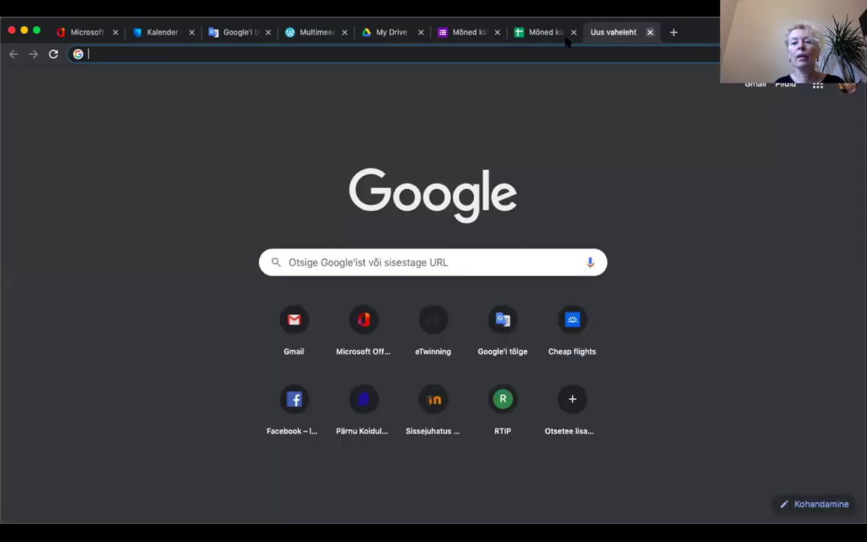
pyautogui.click(475, 34)
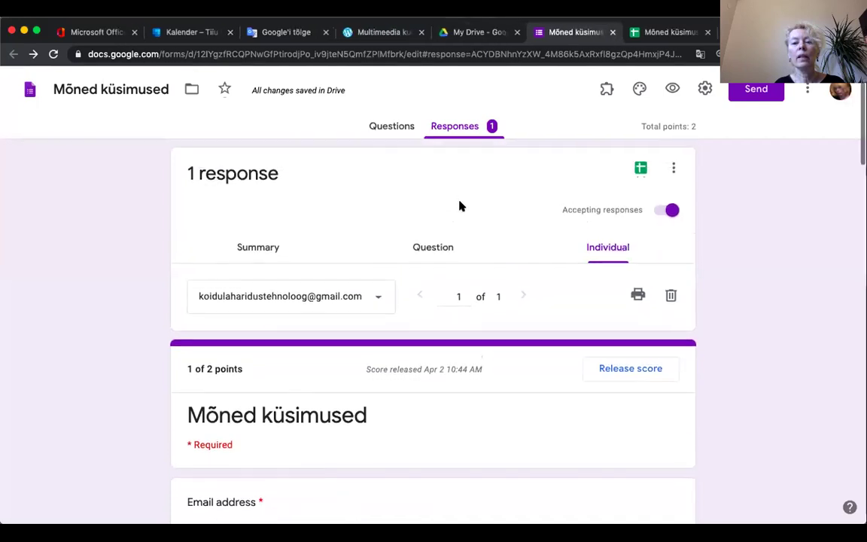
pyautogui.click(389, 128)
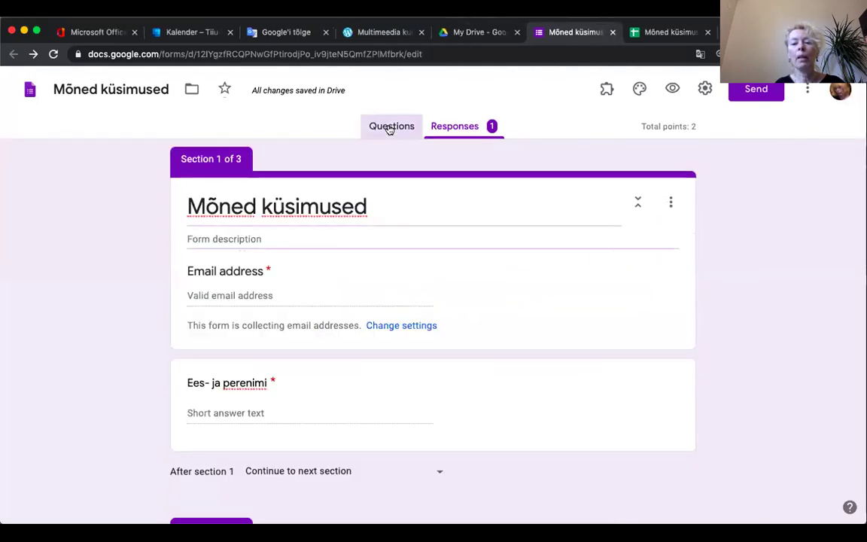
# Step: Select the 'Mis on TU-103?' question in Section 3 'Kontrollitavad vastused' for editing
pyautogui.scroll(-5, 509, 299)
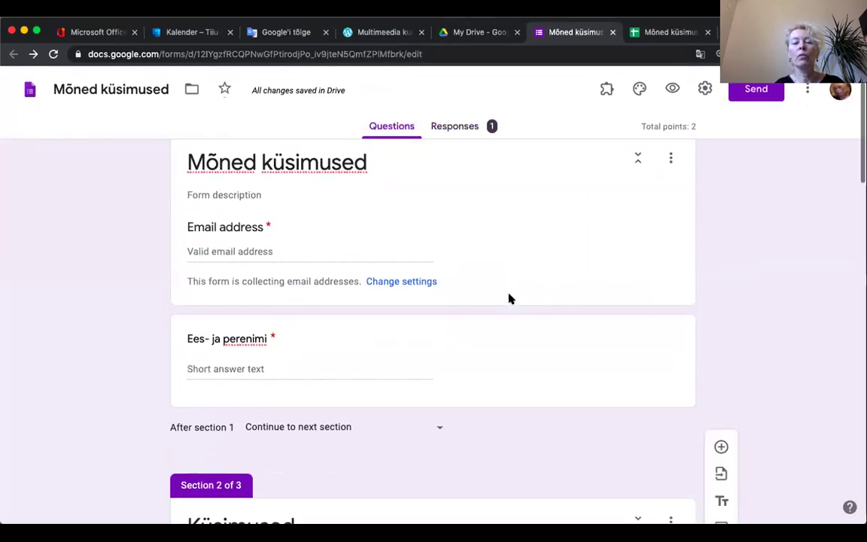
pyautogui.scroll(-5, 508, 299)
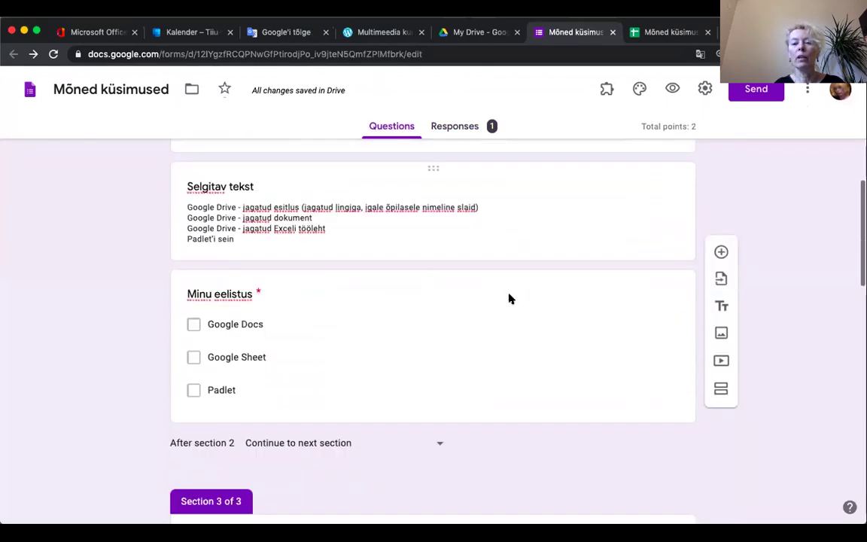
pyautogui.scroll(-2, 509, 299)
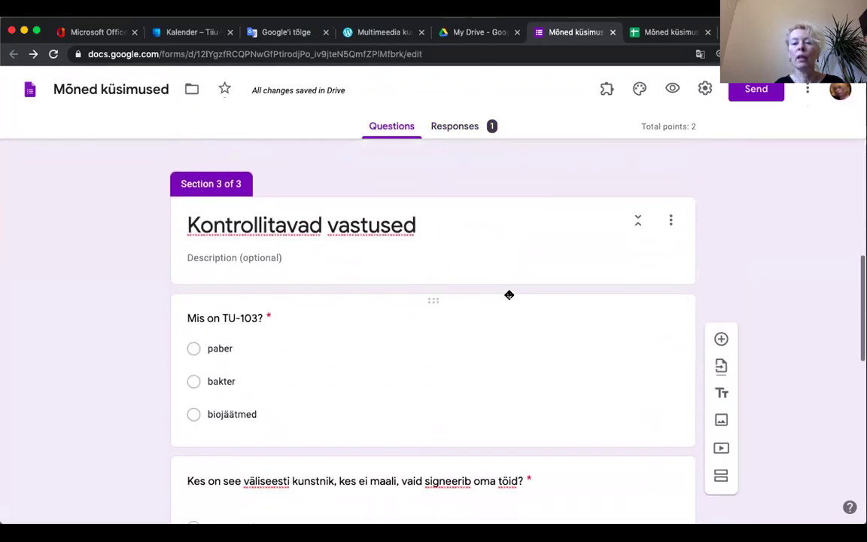
pyautogui.scroll(3, 508, 298)
pyautogui.scroll(-4, 508, 294)
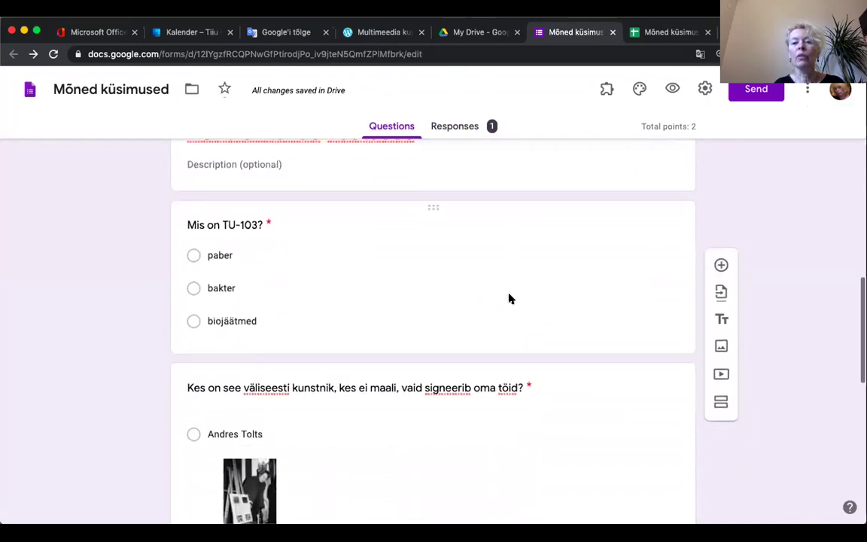
pyautogui.scroll(2, 509, 295)
pyautogui.scroll(1, 509, 295)
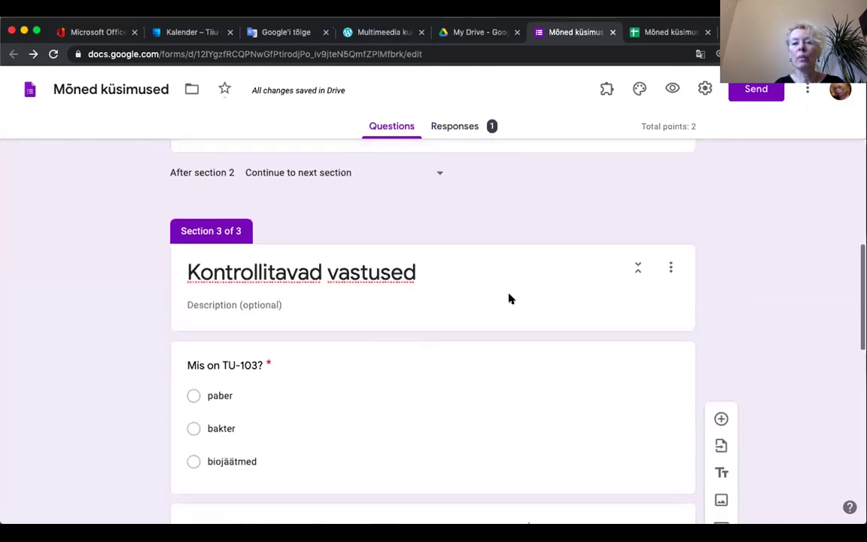
pyautogui.scroll(-2, 508, 298)
pyautogui.scroll(2, 508, 299)
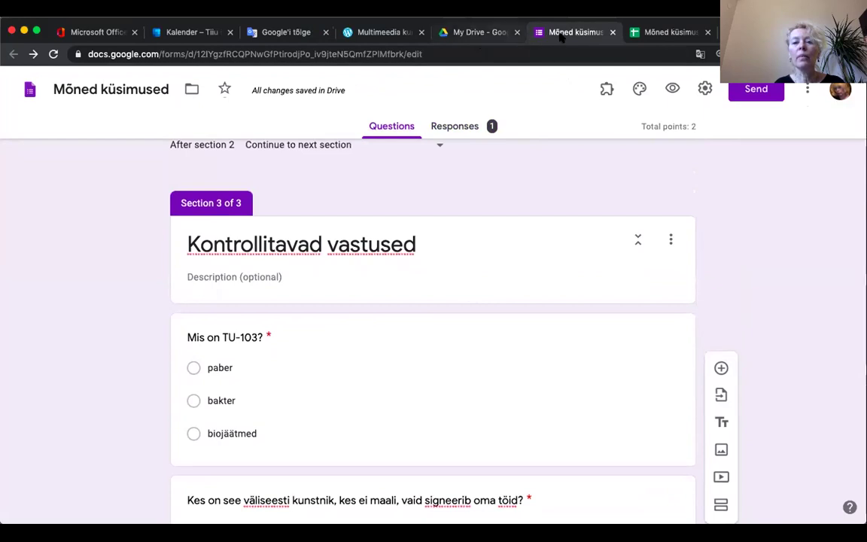
pyautogui.scroll(-2, 381, 413)
pyautogui.scroll(-2, 381, 412)
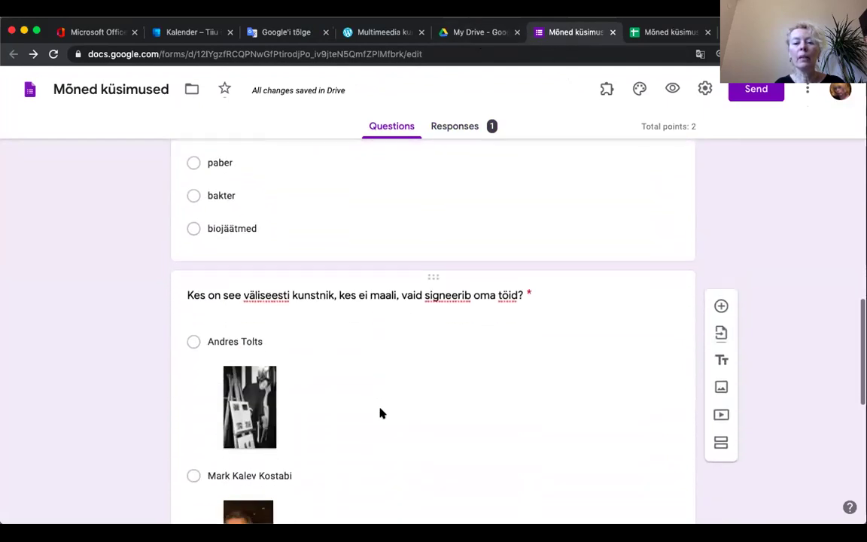
pyautogui.scroll(2, 381, 412)
pyautogui.click(333, 271)
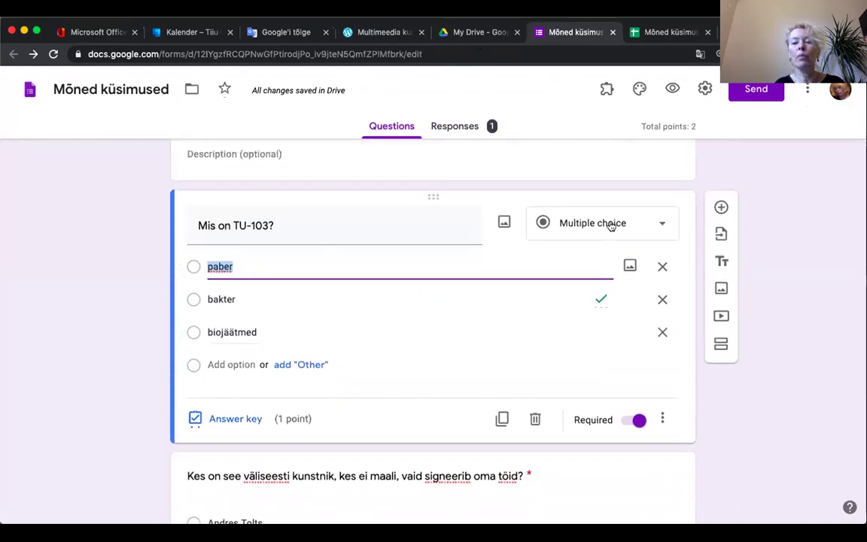
# Step: Append 'Õige vastus oli bakter.' to the TU-103 incorrect-answer feedback and save it
pyautogui.click(233, 417)
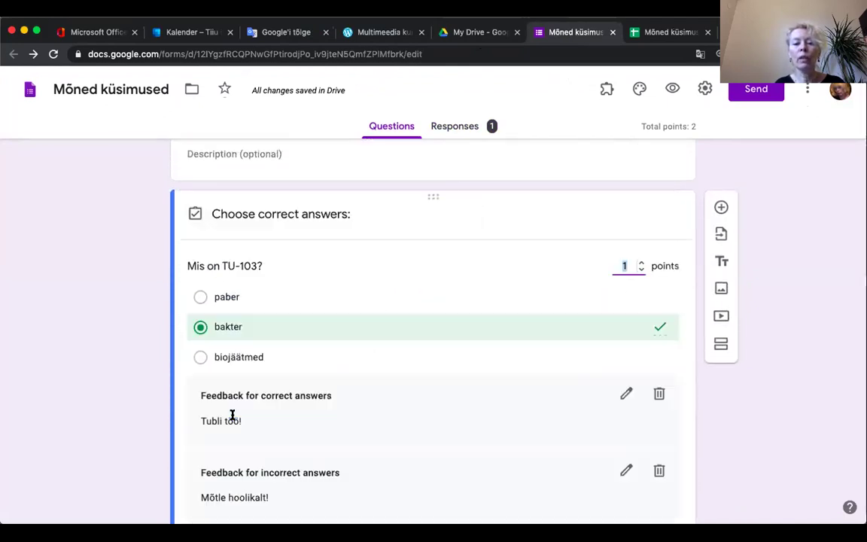
pyautogui.scroll(-3, 449, 359)
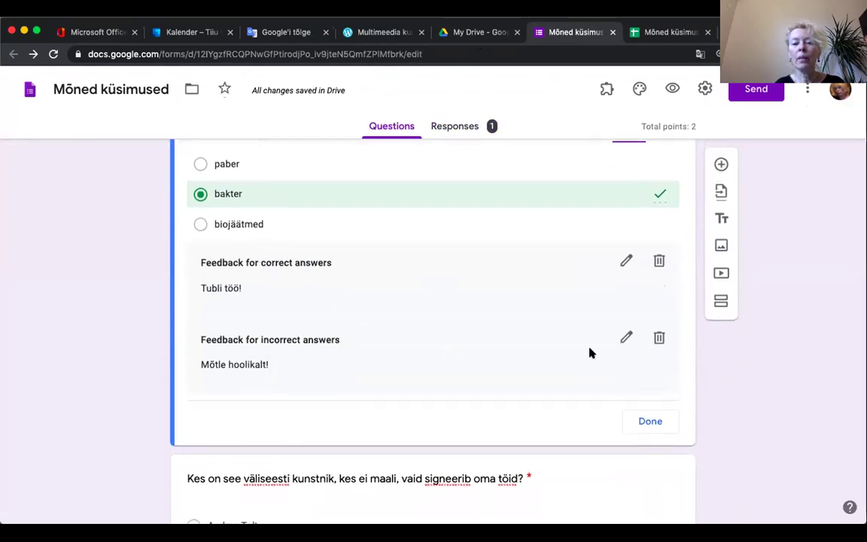
pyautogui.click(626, 337)
pyautogui.click(342, 204)
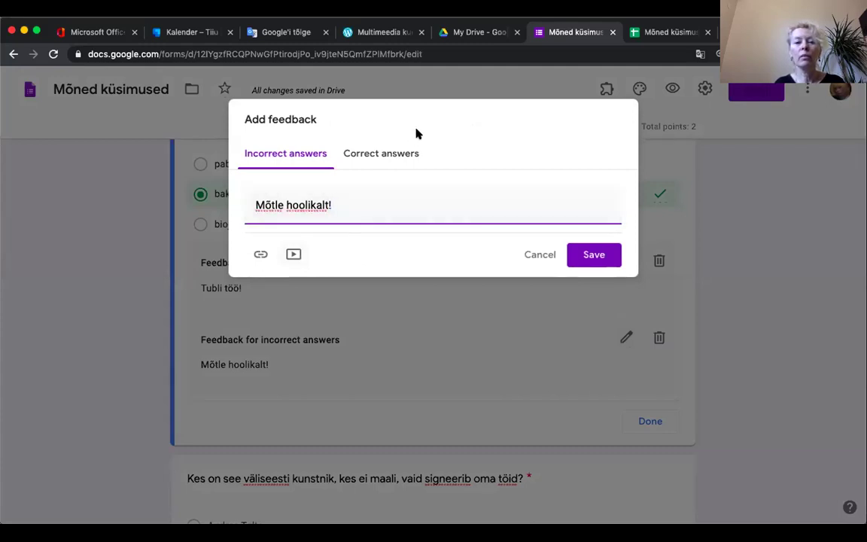
pyautogui.write('Õige vastus oli bakter.')
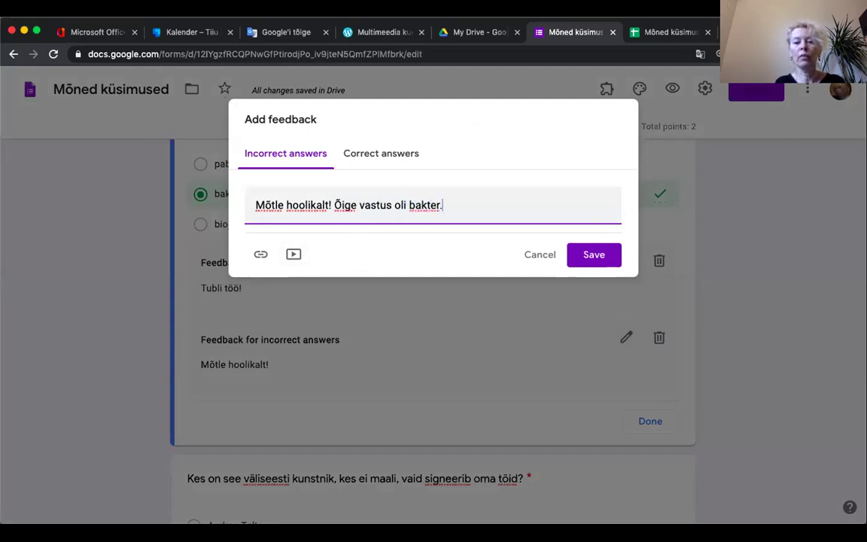
pyautogui.click(600, 254)
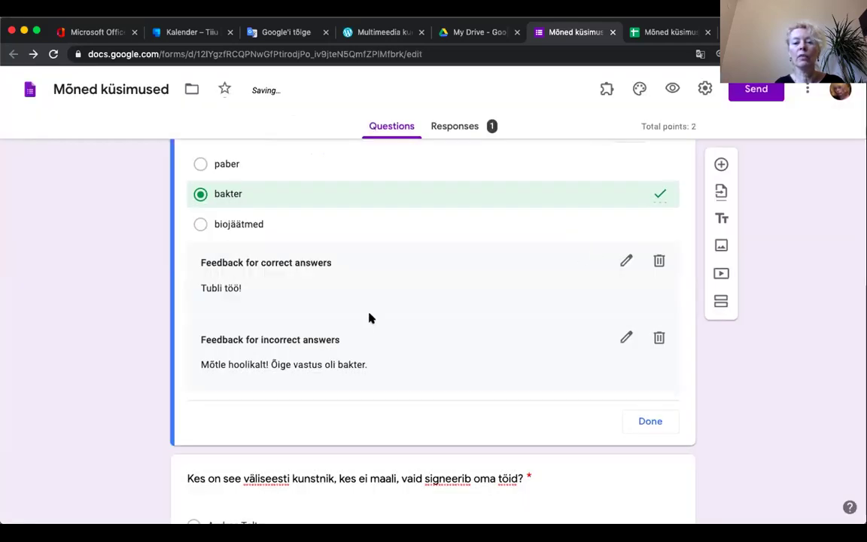
pyautogui.scroll(3, 369, 318)
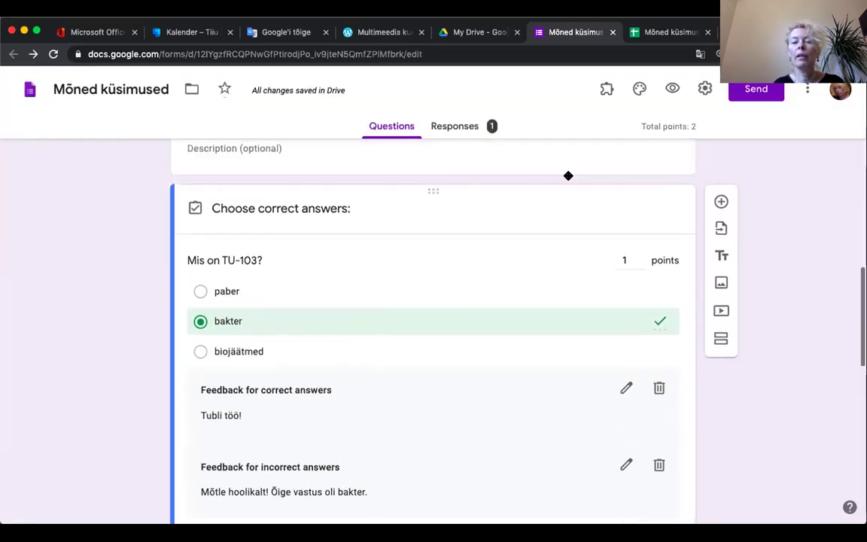
pyautogui.scroll(-2, 558, 249)
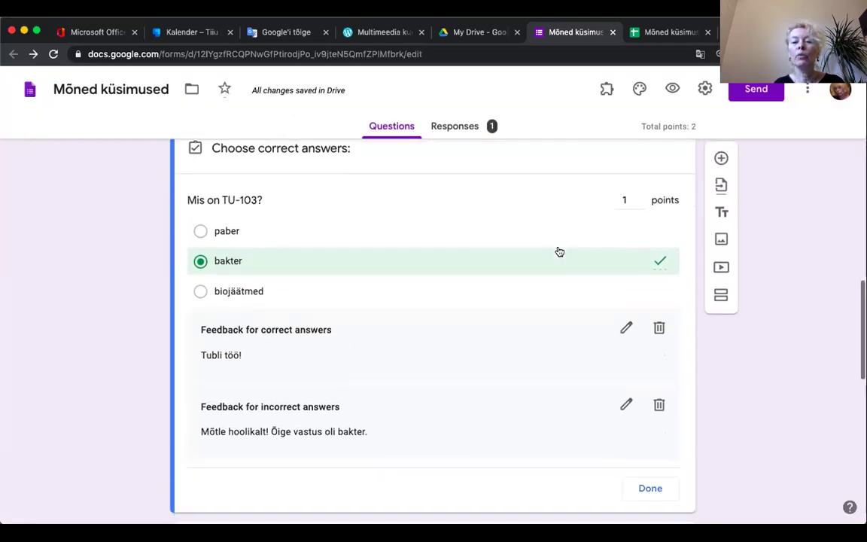
pyautogui.scroll(-3, 559, 251)
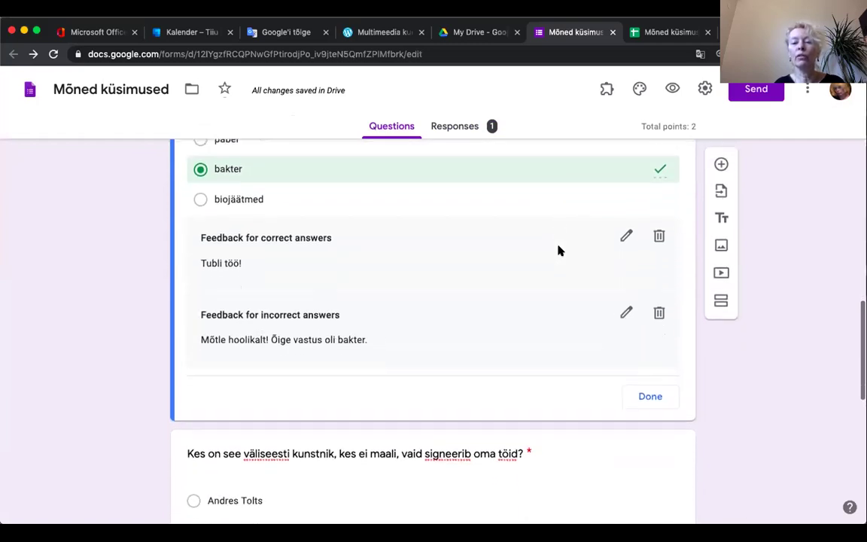
pyautogui.scroll(-10, 557, 249)
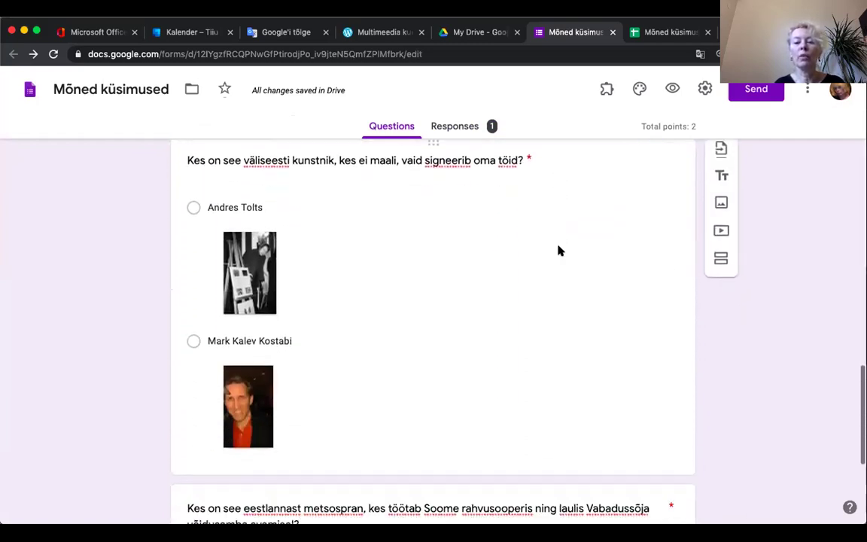
pyautogui.scroll(-2, 558, 250)
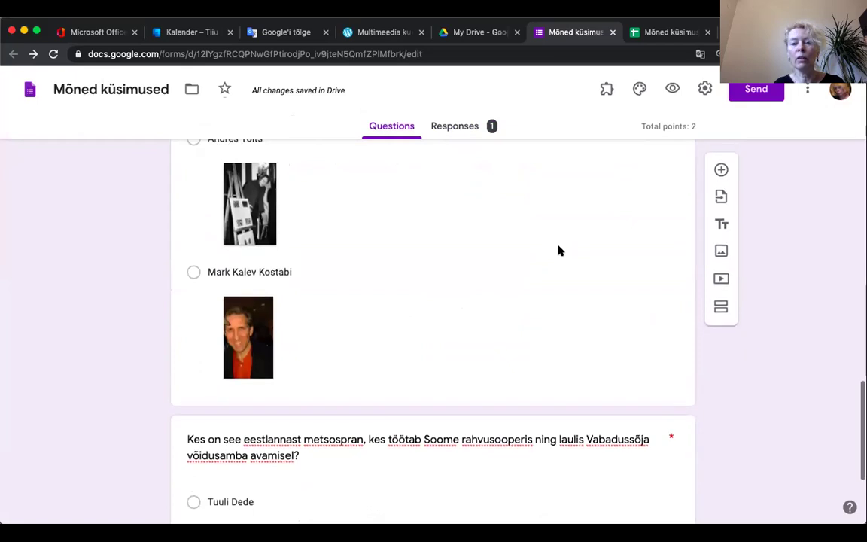
pyautogui.scroll(20, 558, 249)
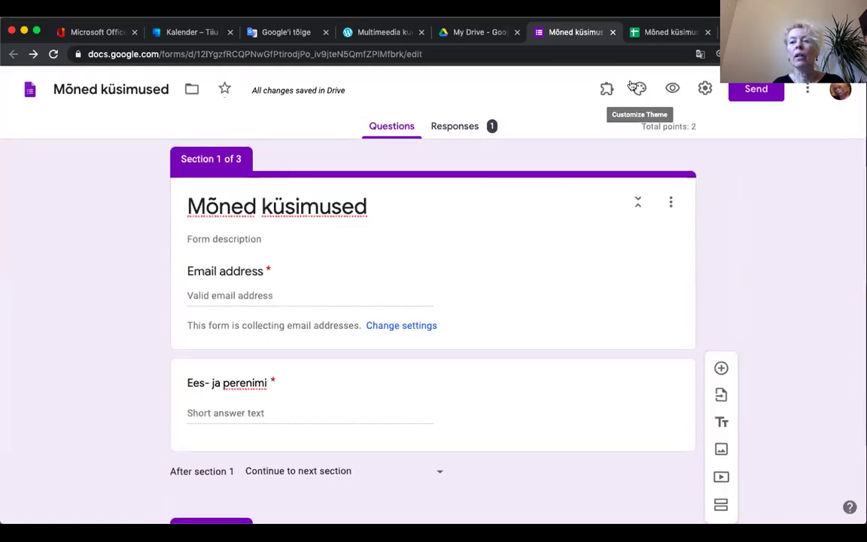